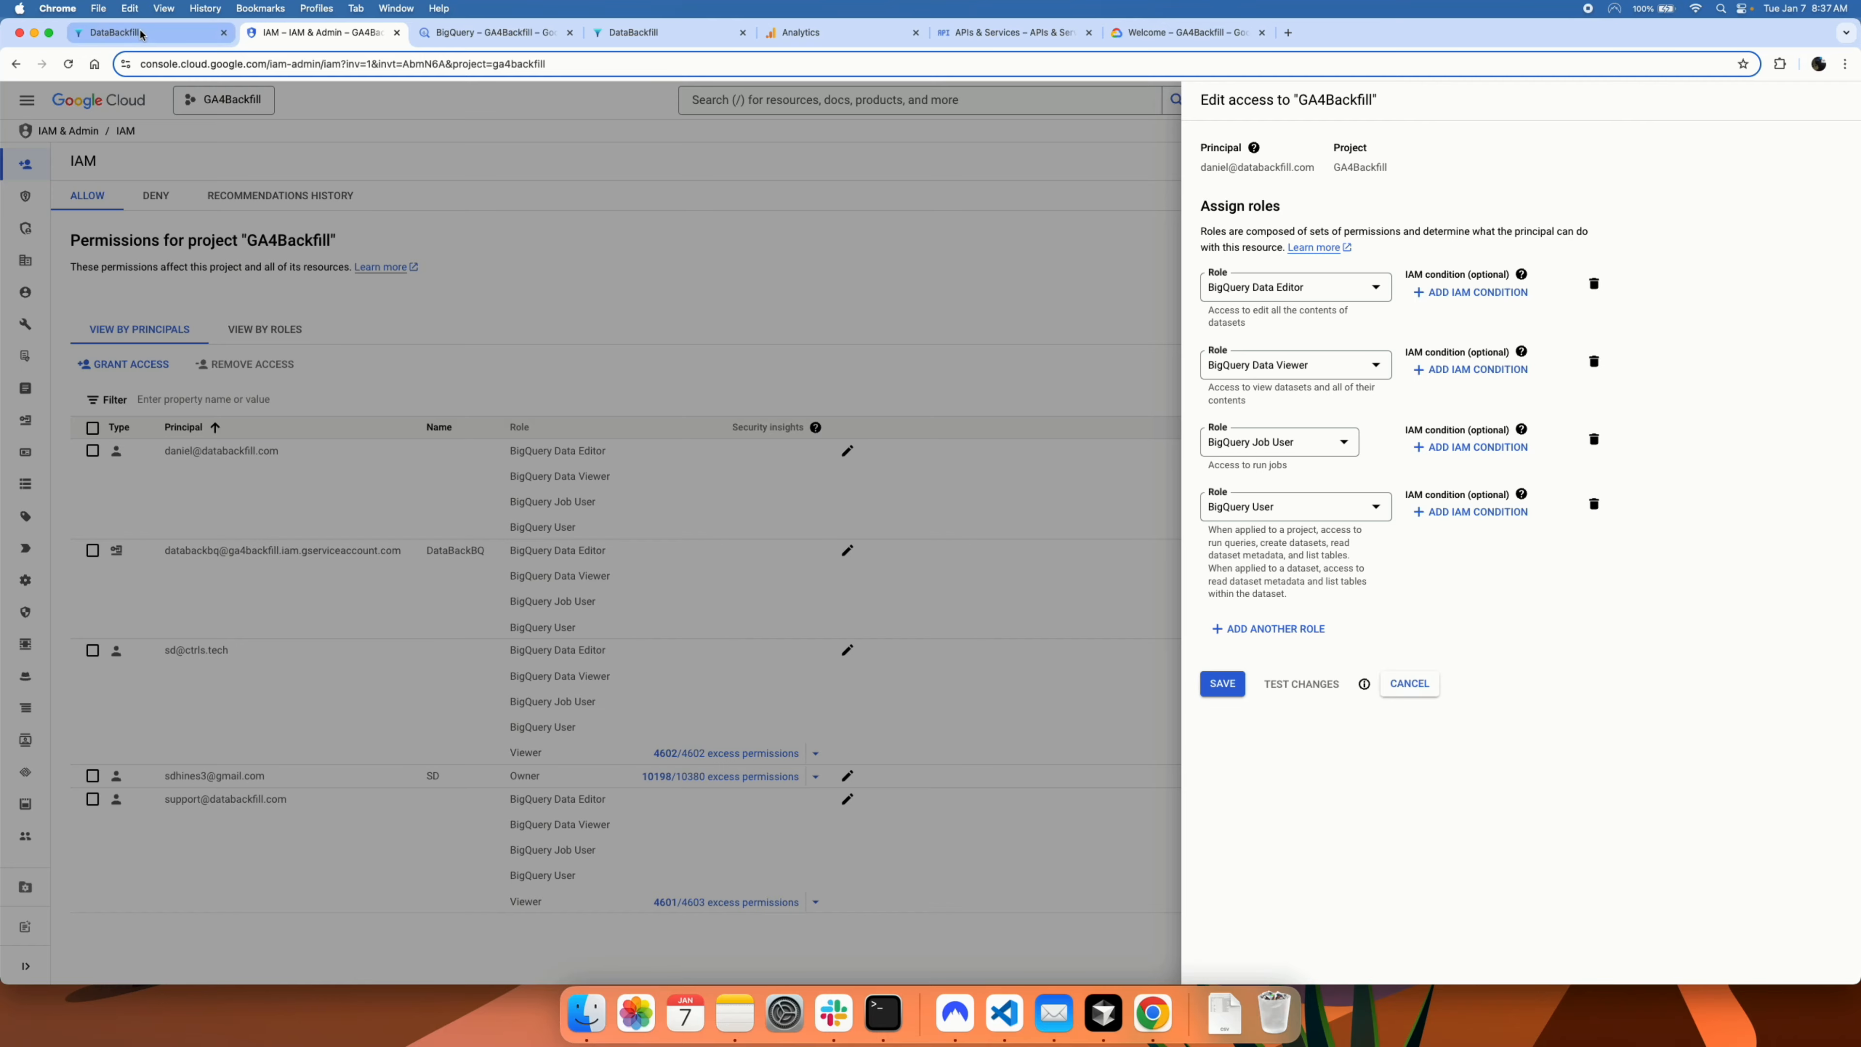
Step: Return to the DataBackfill Google Cloud settings once the four BigQuery roles are assigned
left_click(117, 33)
Step: Tick Configure IAM Roles, then copy the table schema from the BigQuery Setup guide
left_click(788, 284)
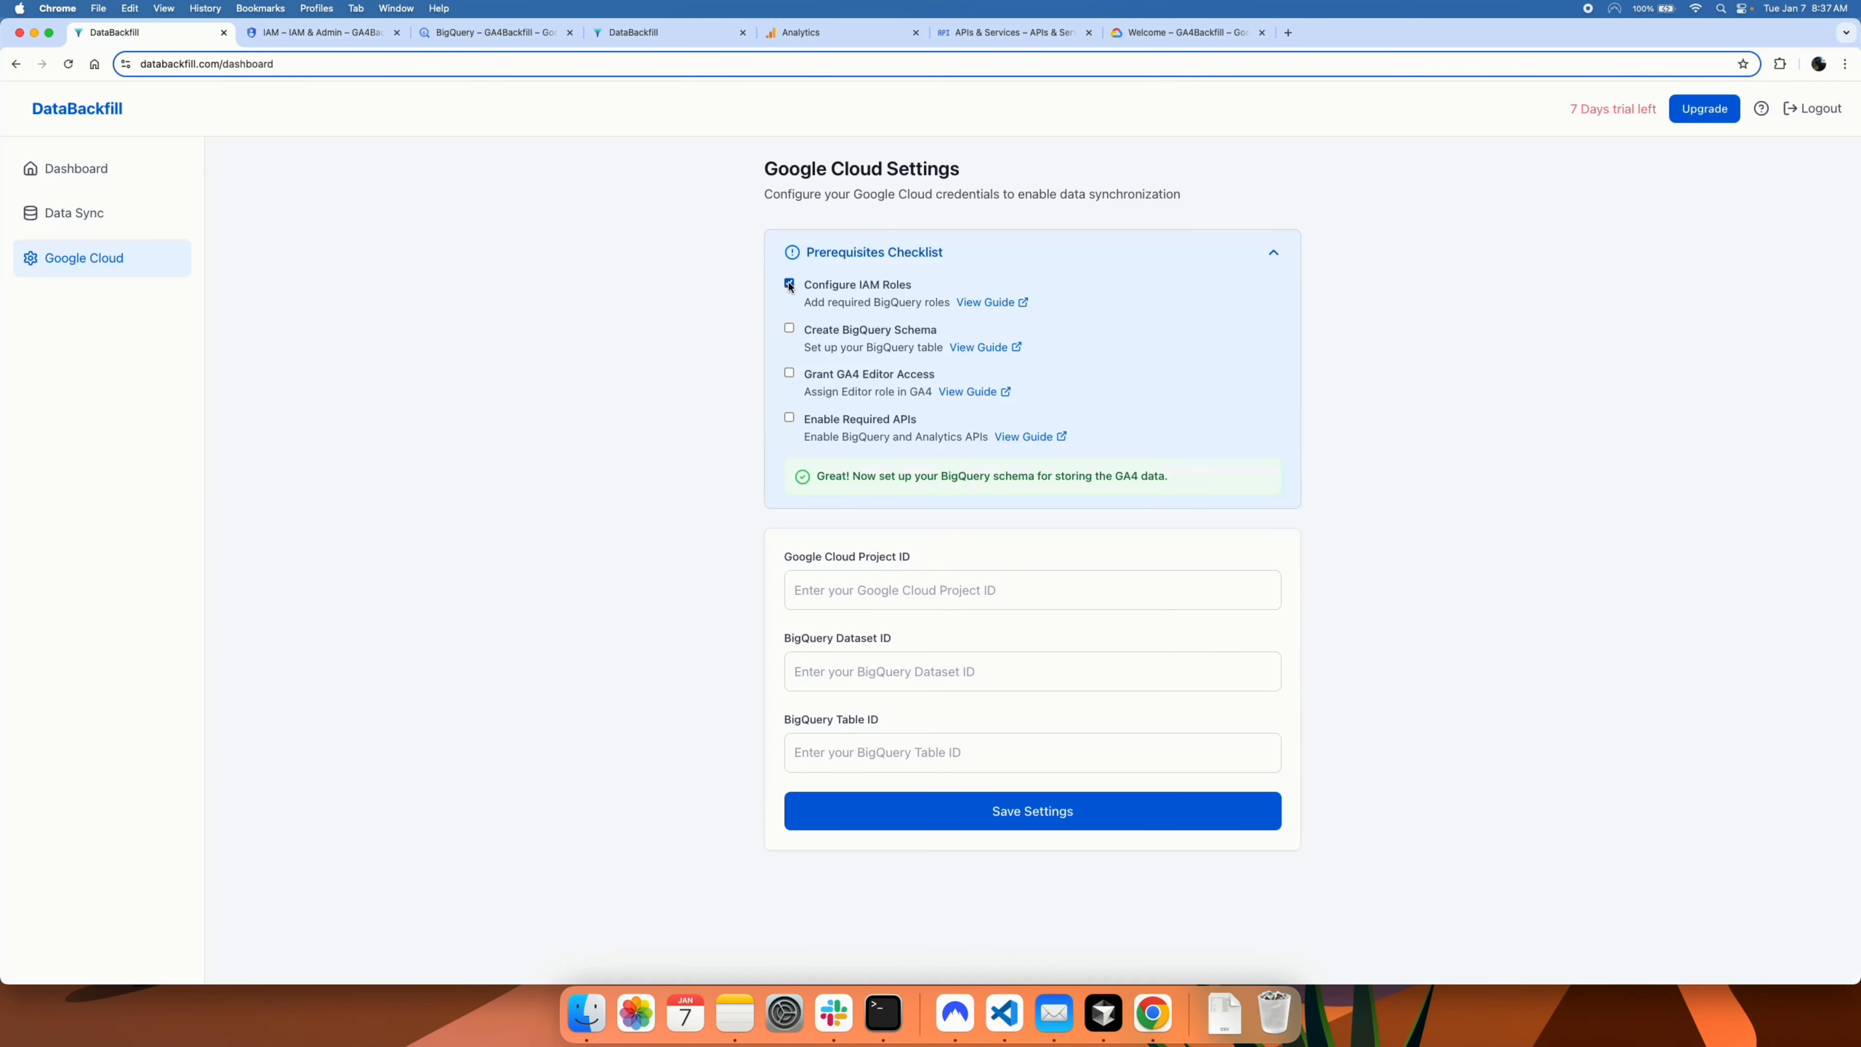
left_click(981, 349)
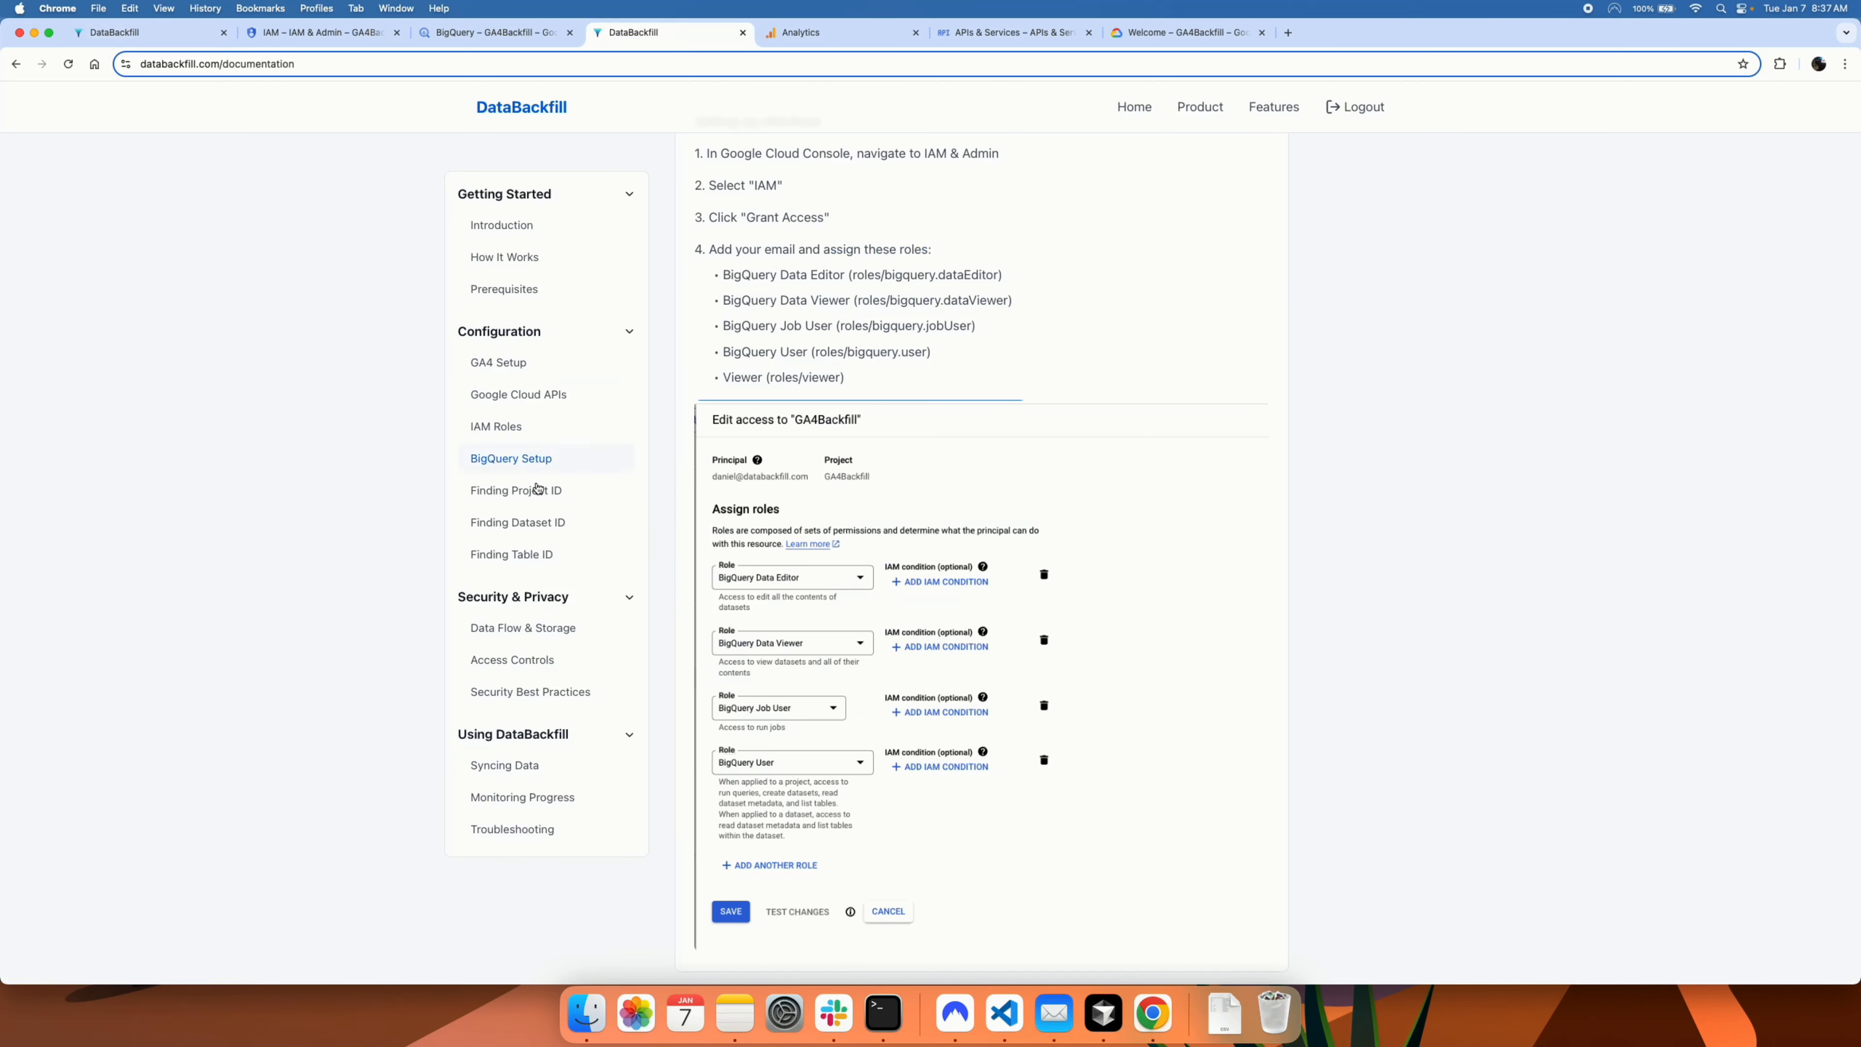
left_click(505, 463)
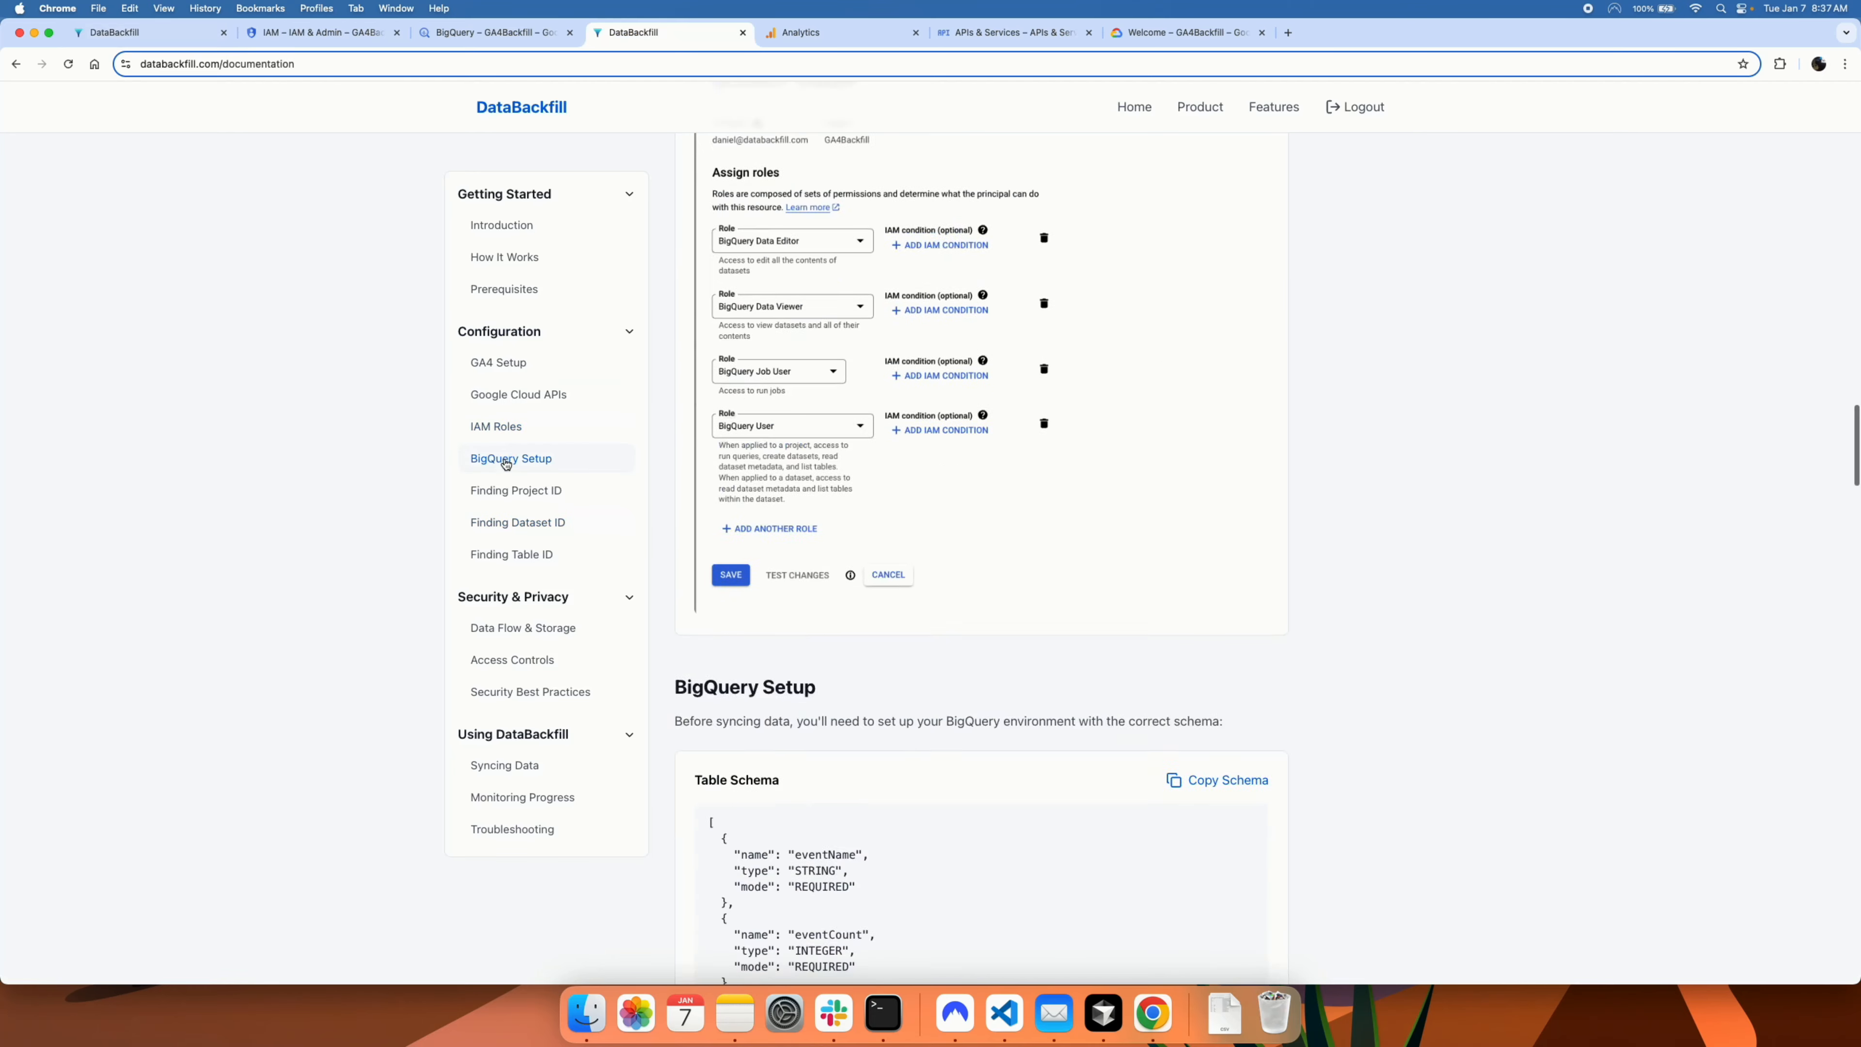
left_click(1229, 273)
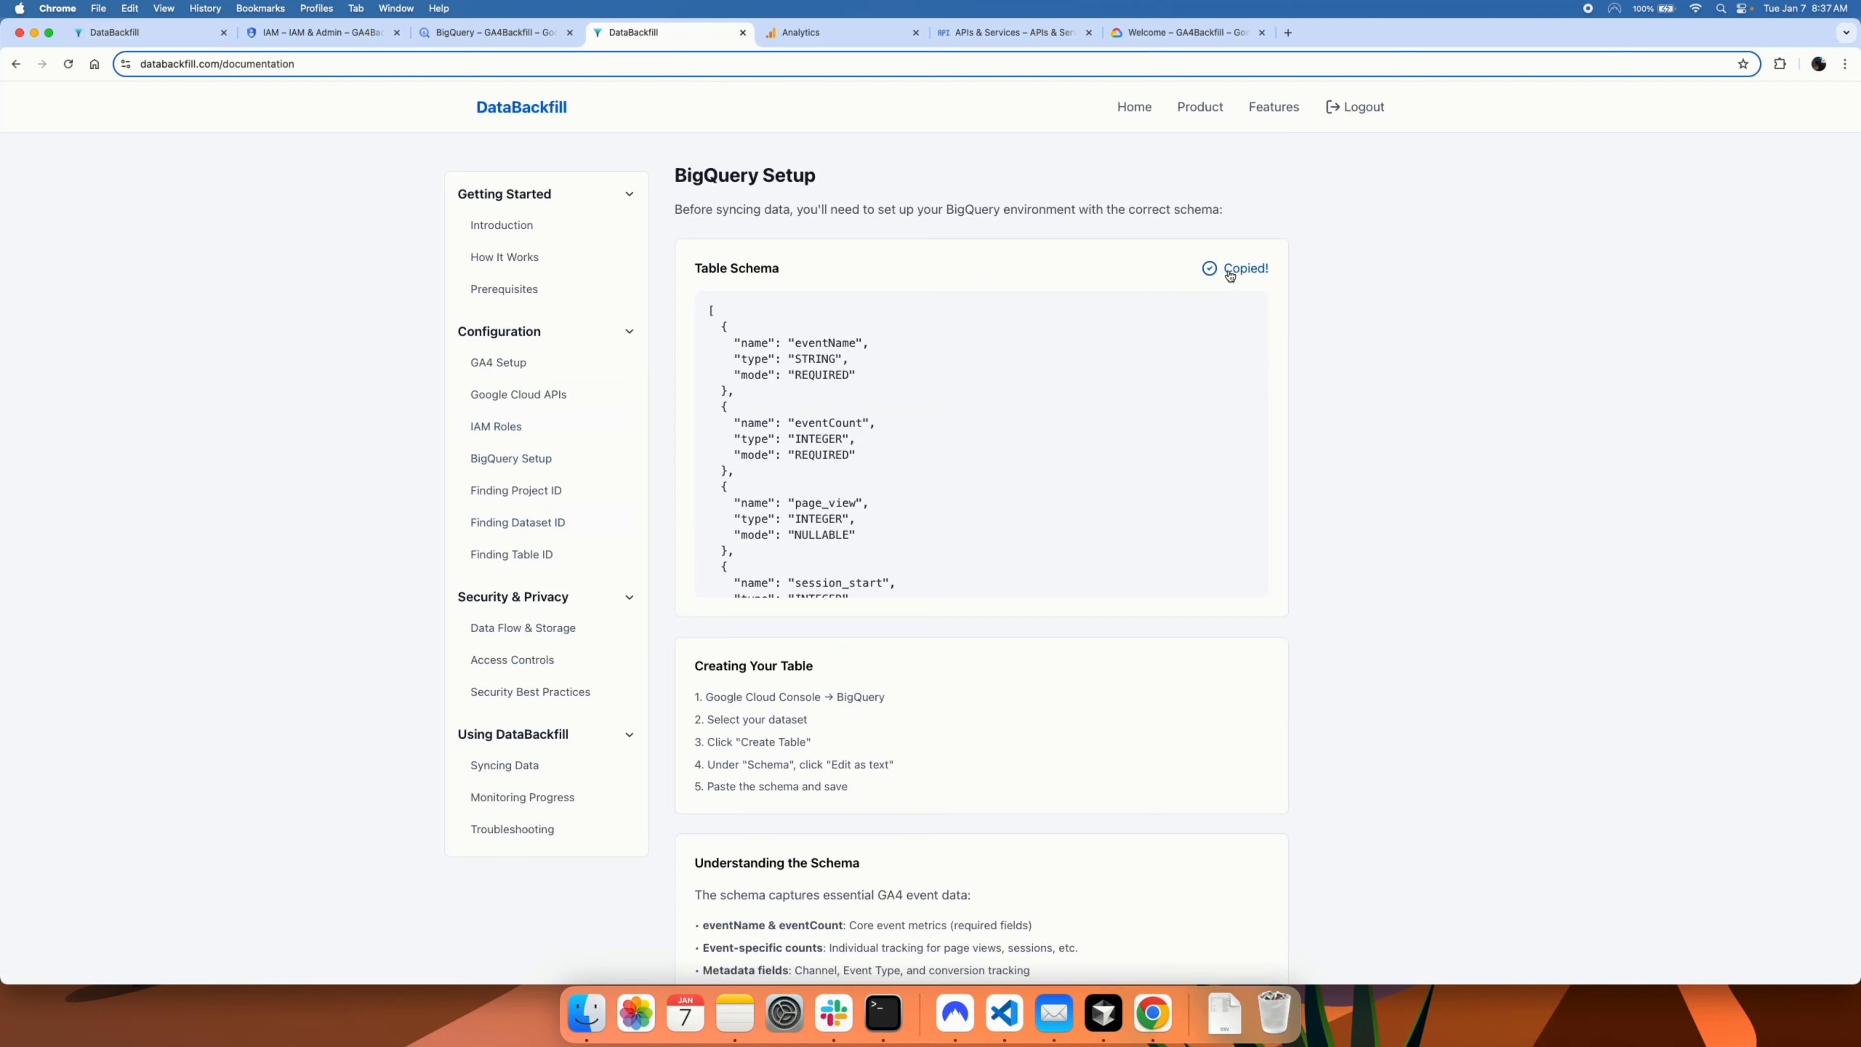
left_click(486, 33)
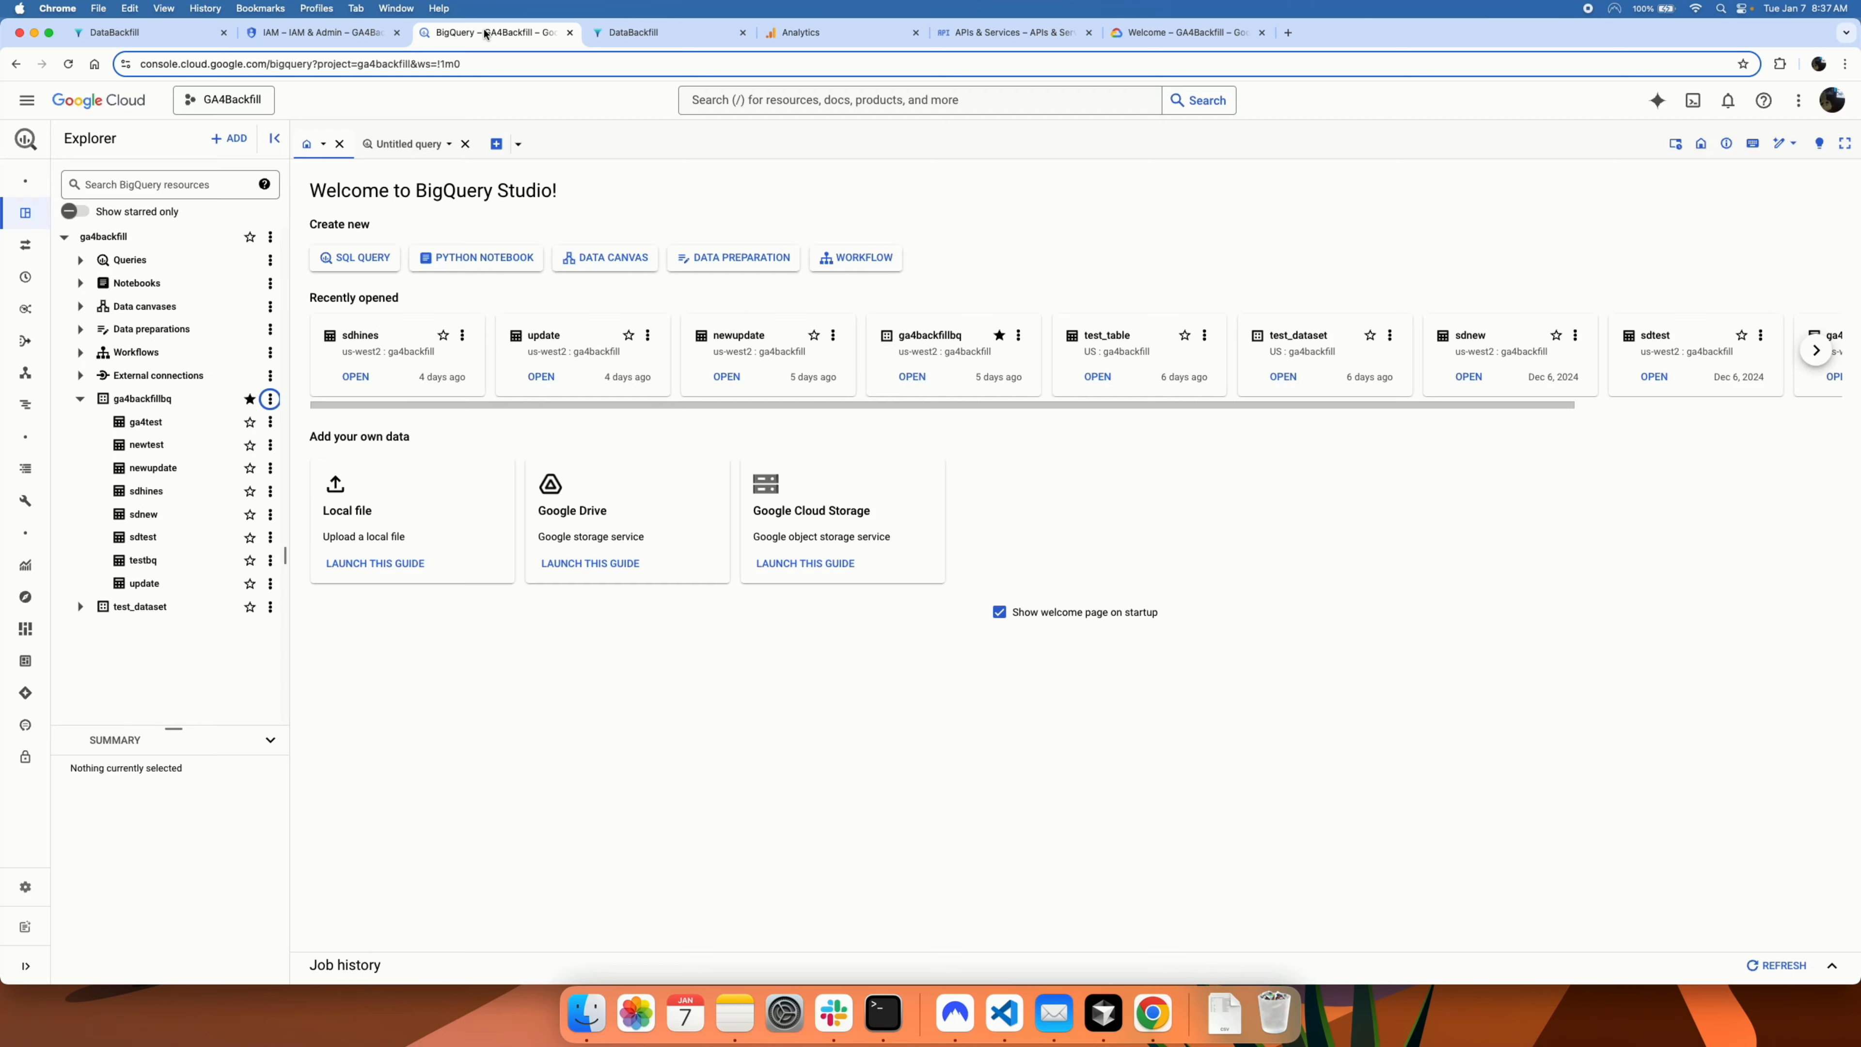
Step: Create table sdhbackfill in ga4backfillbq, pasting the GA4 schema as text
left_click(270, 399)
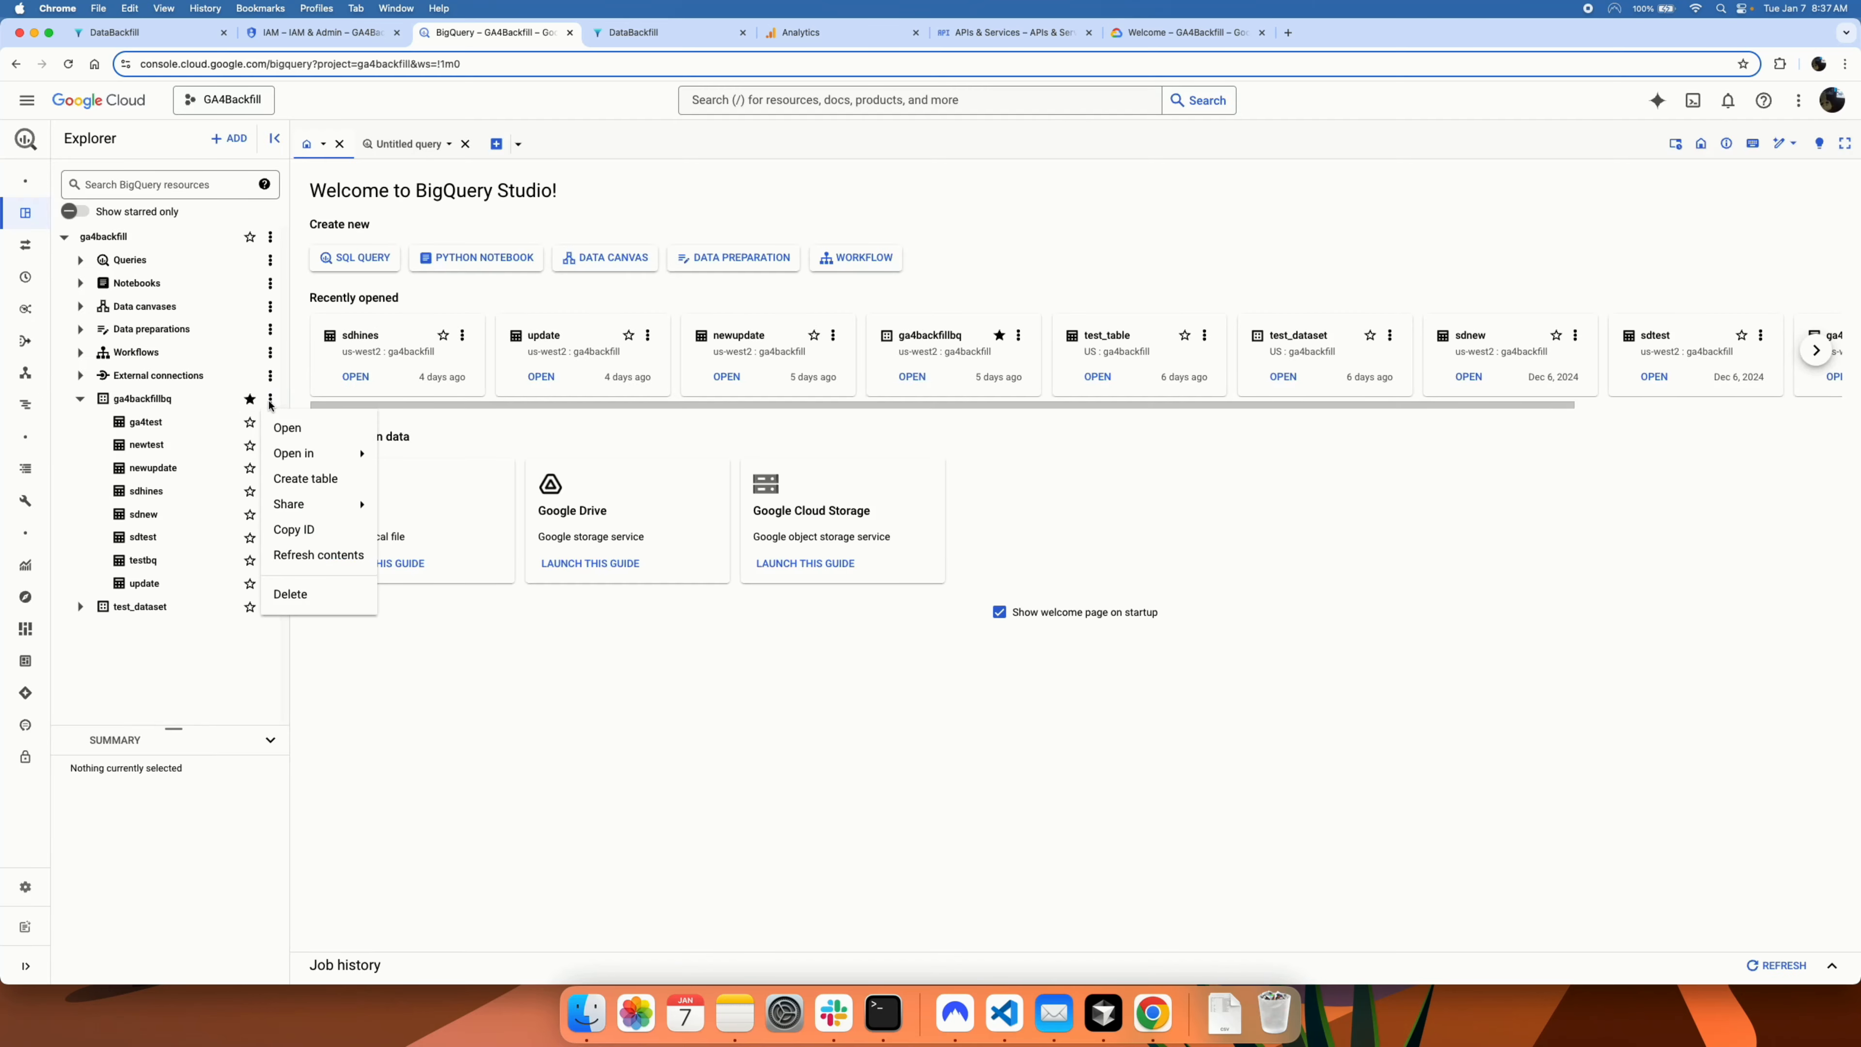
left_click(297, 480)
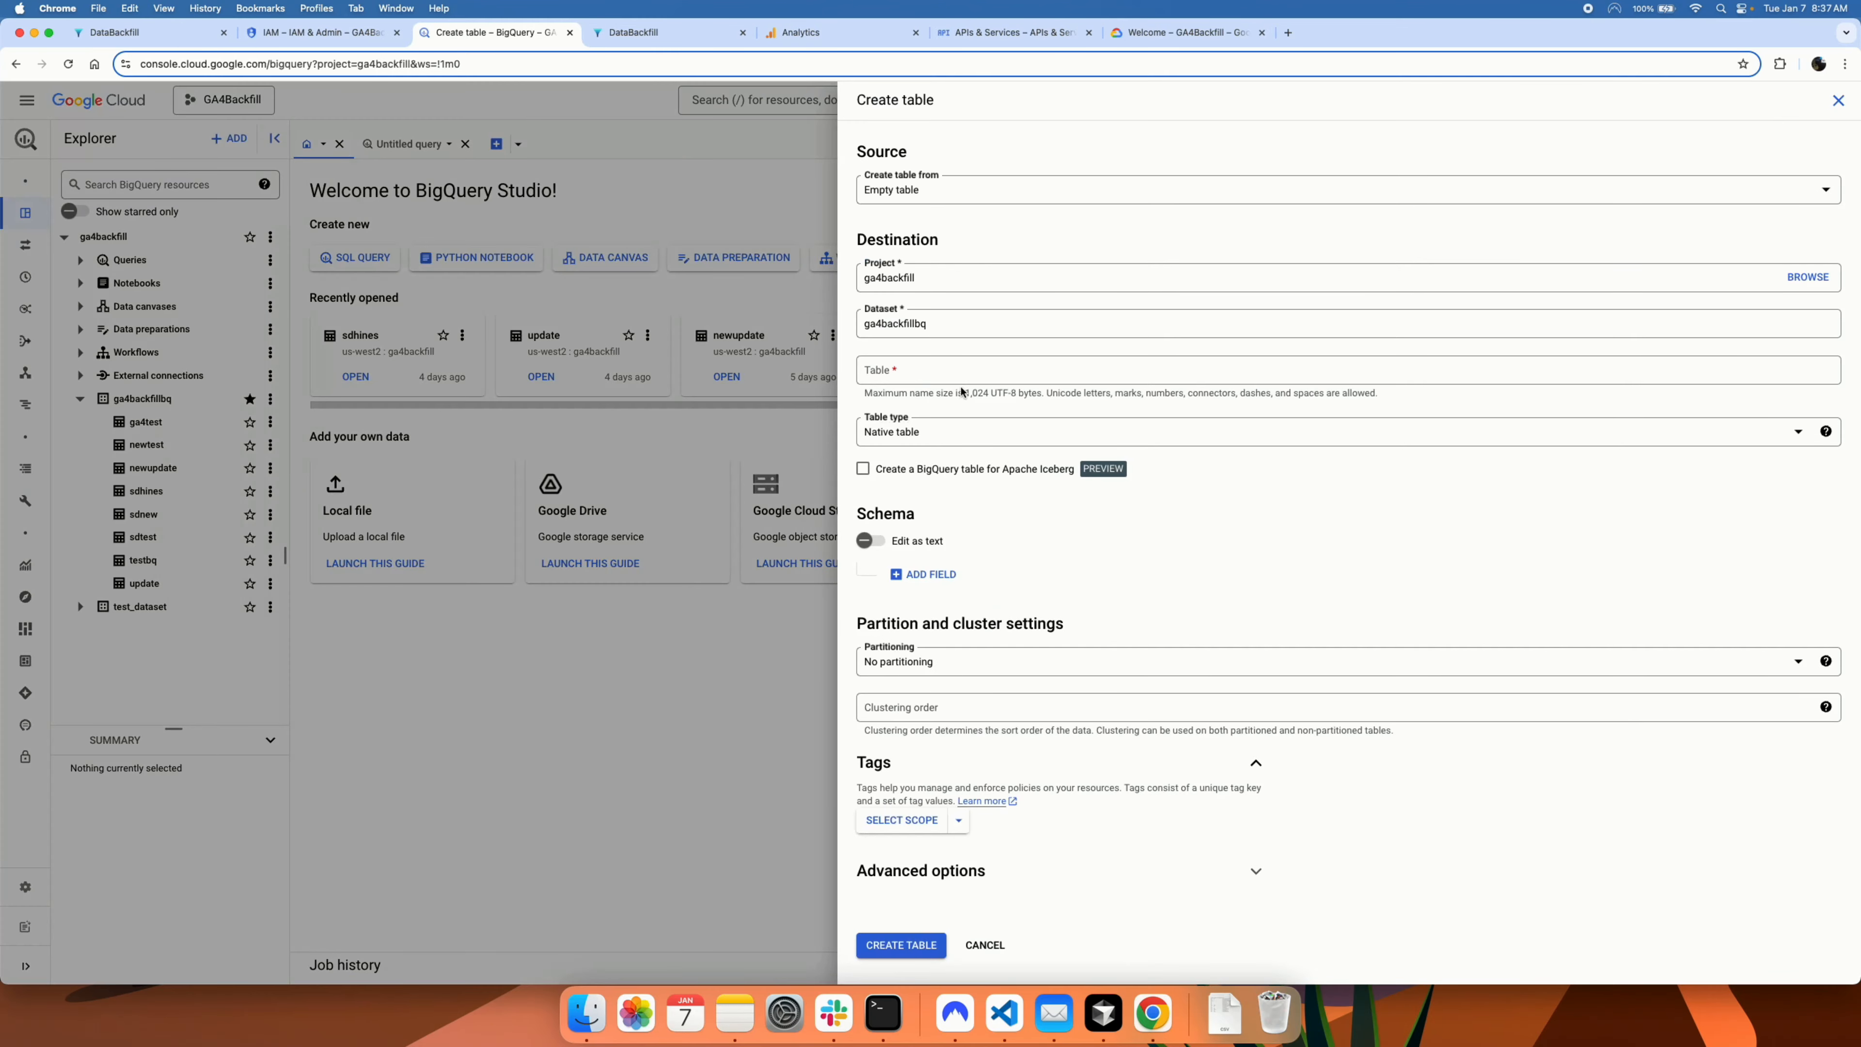
left_click(885, 370)
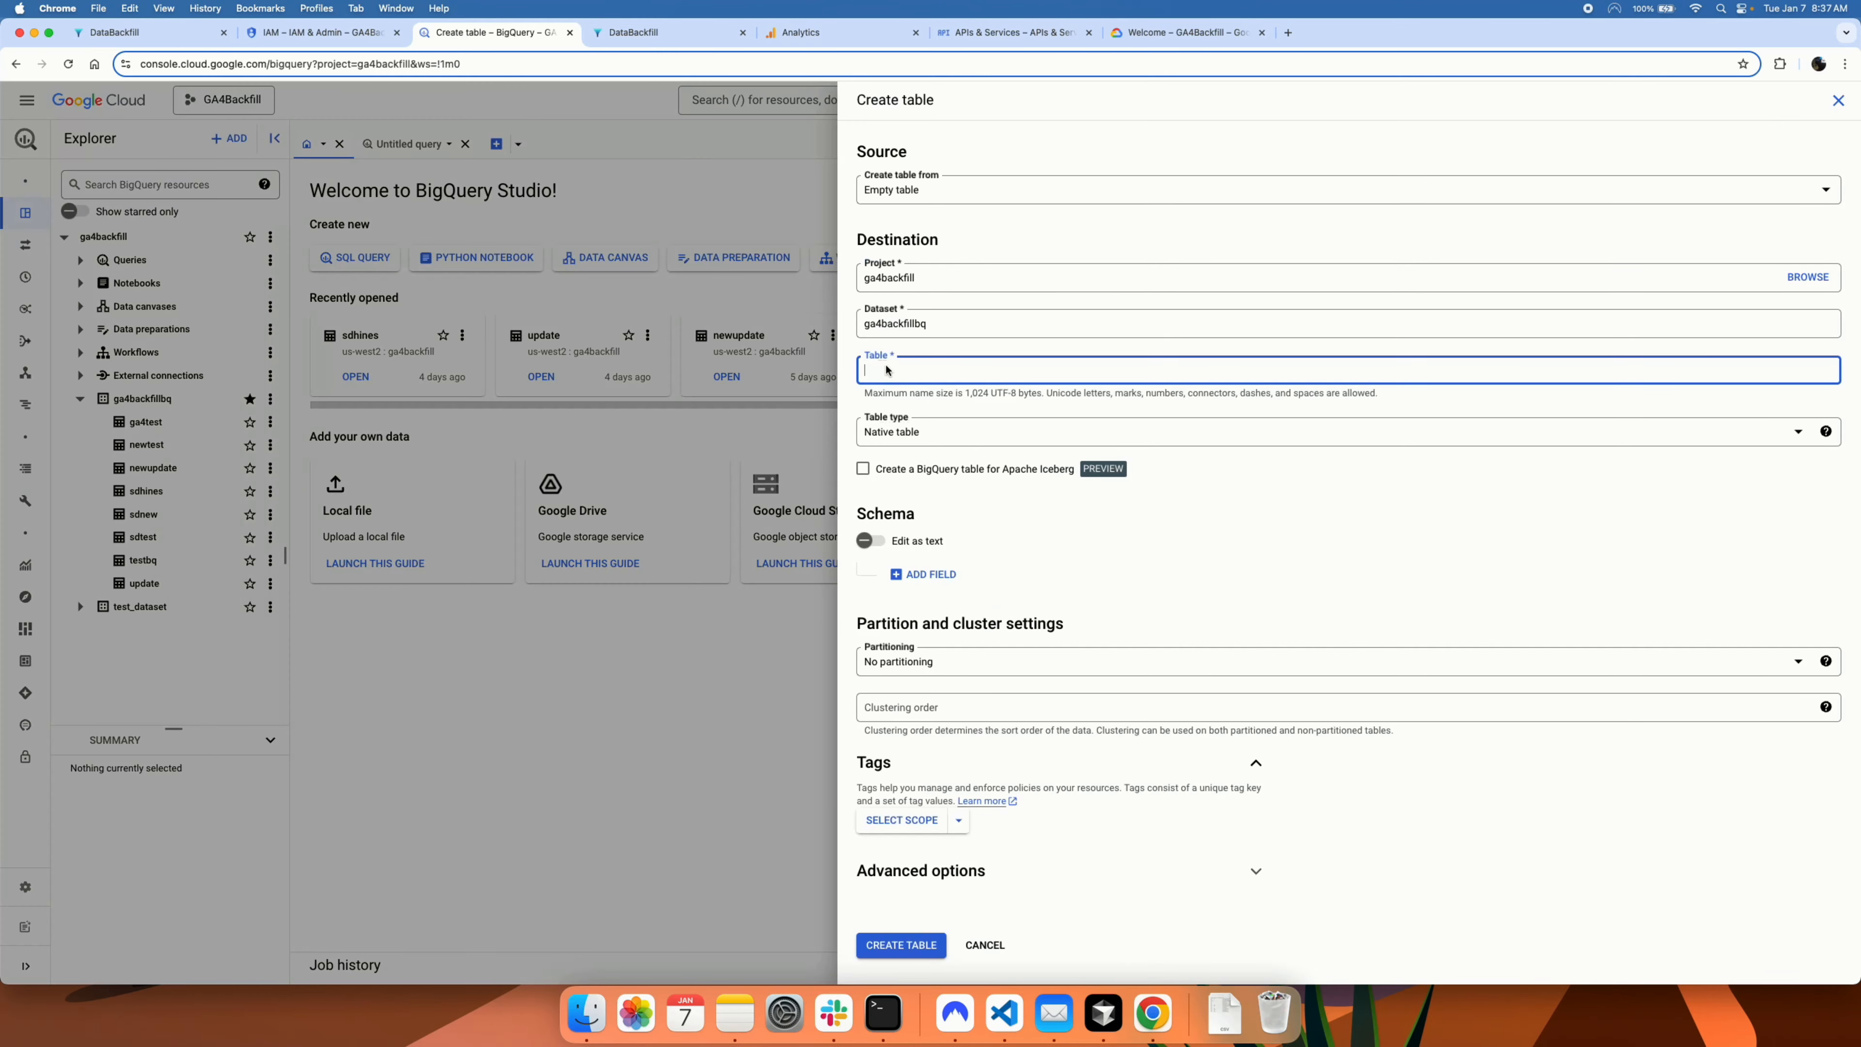
type("sdhbackfill")
left_click(870, 542)
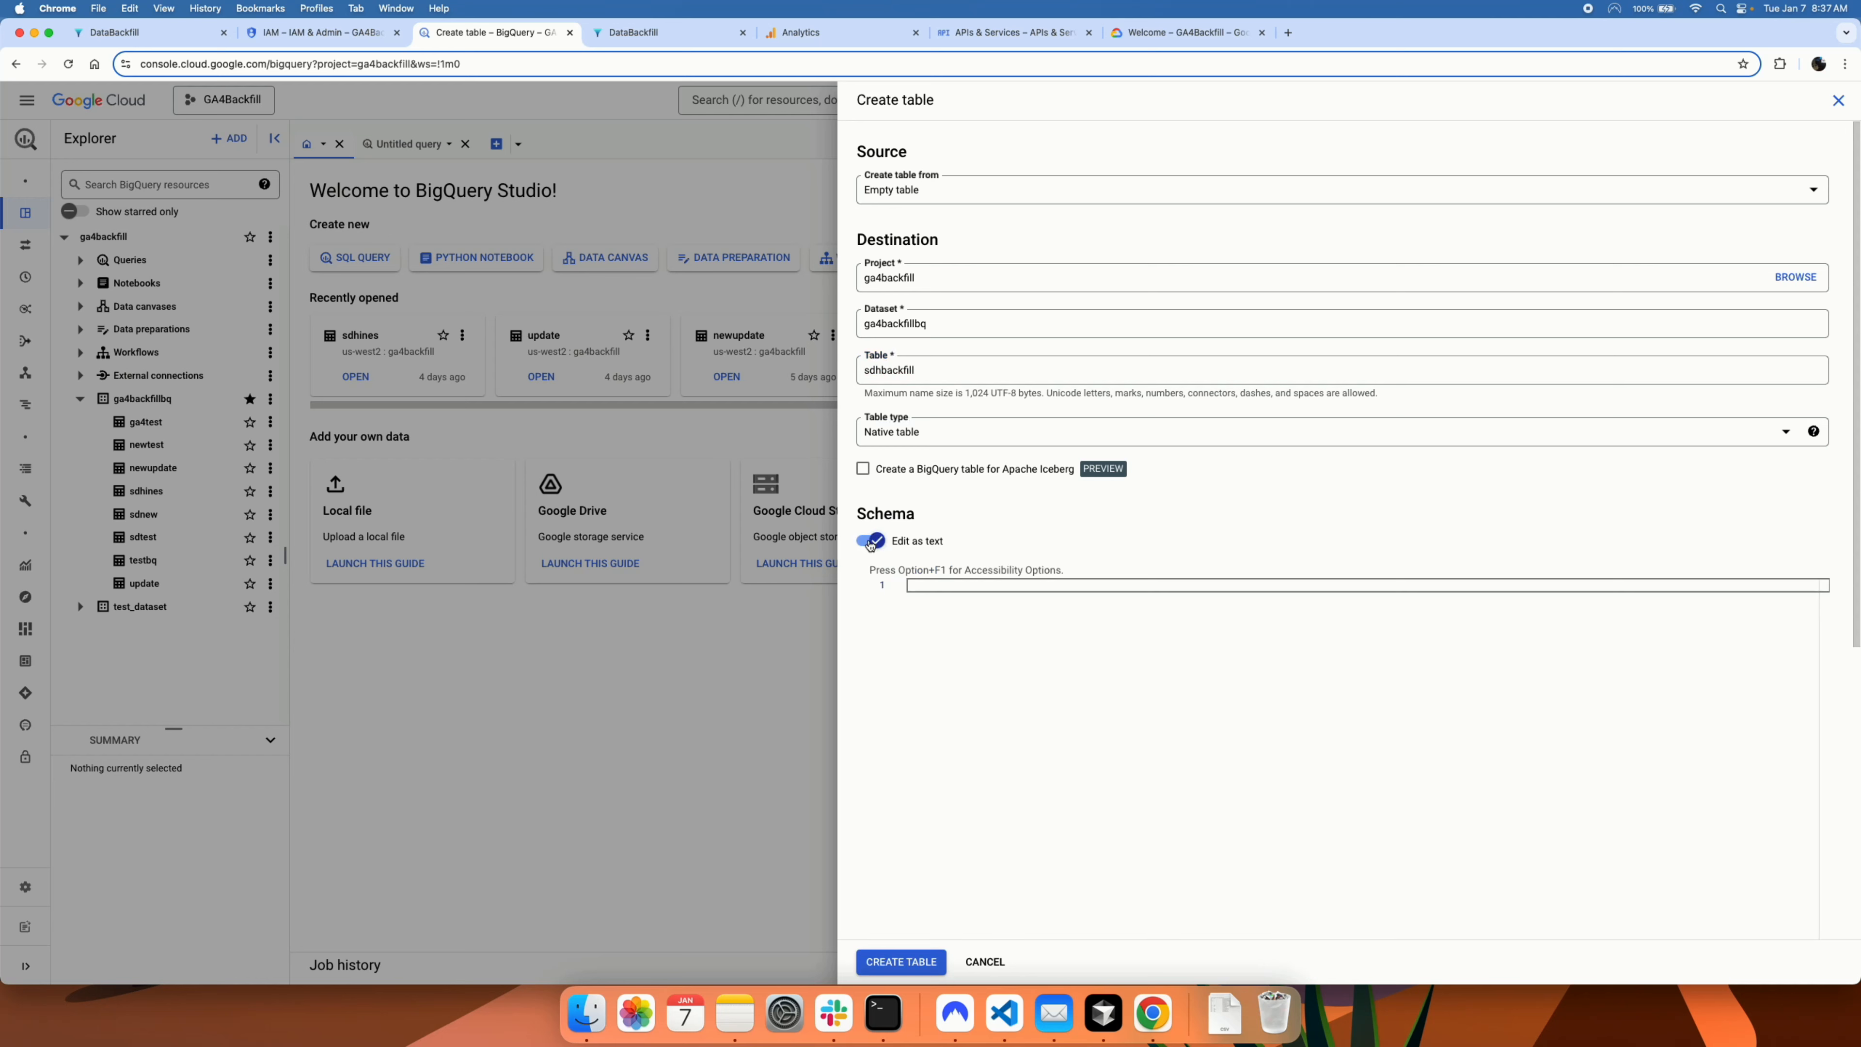
left_click(937, 583)
key("super+v")
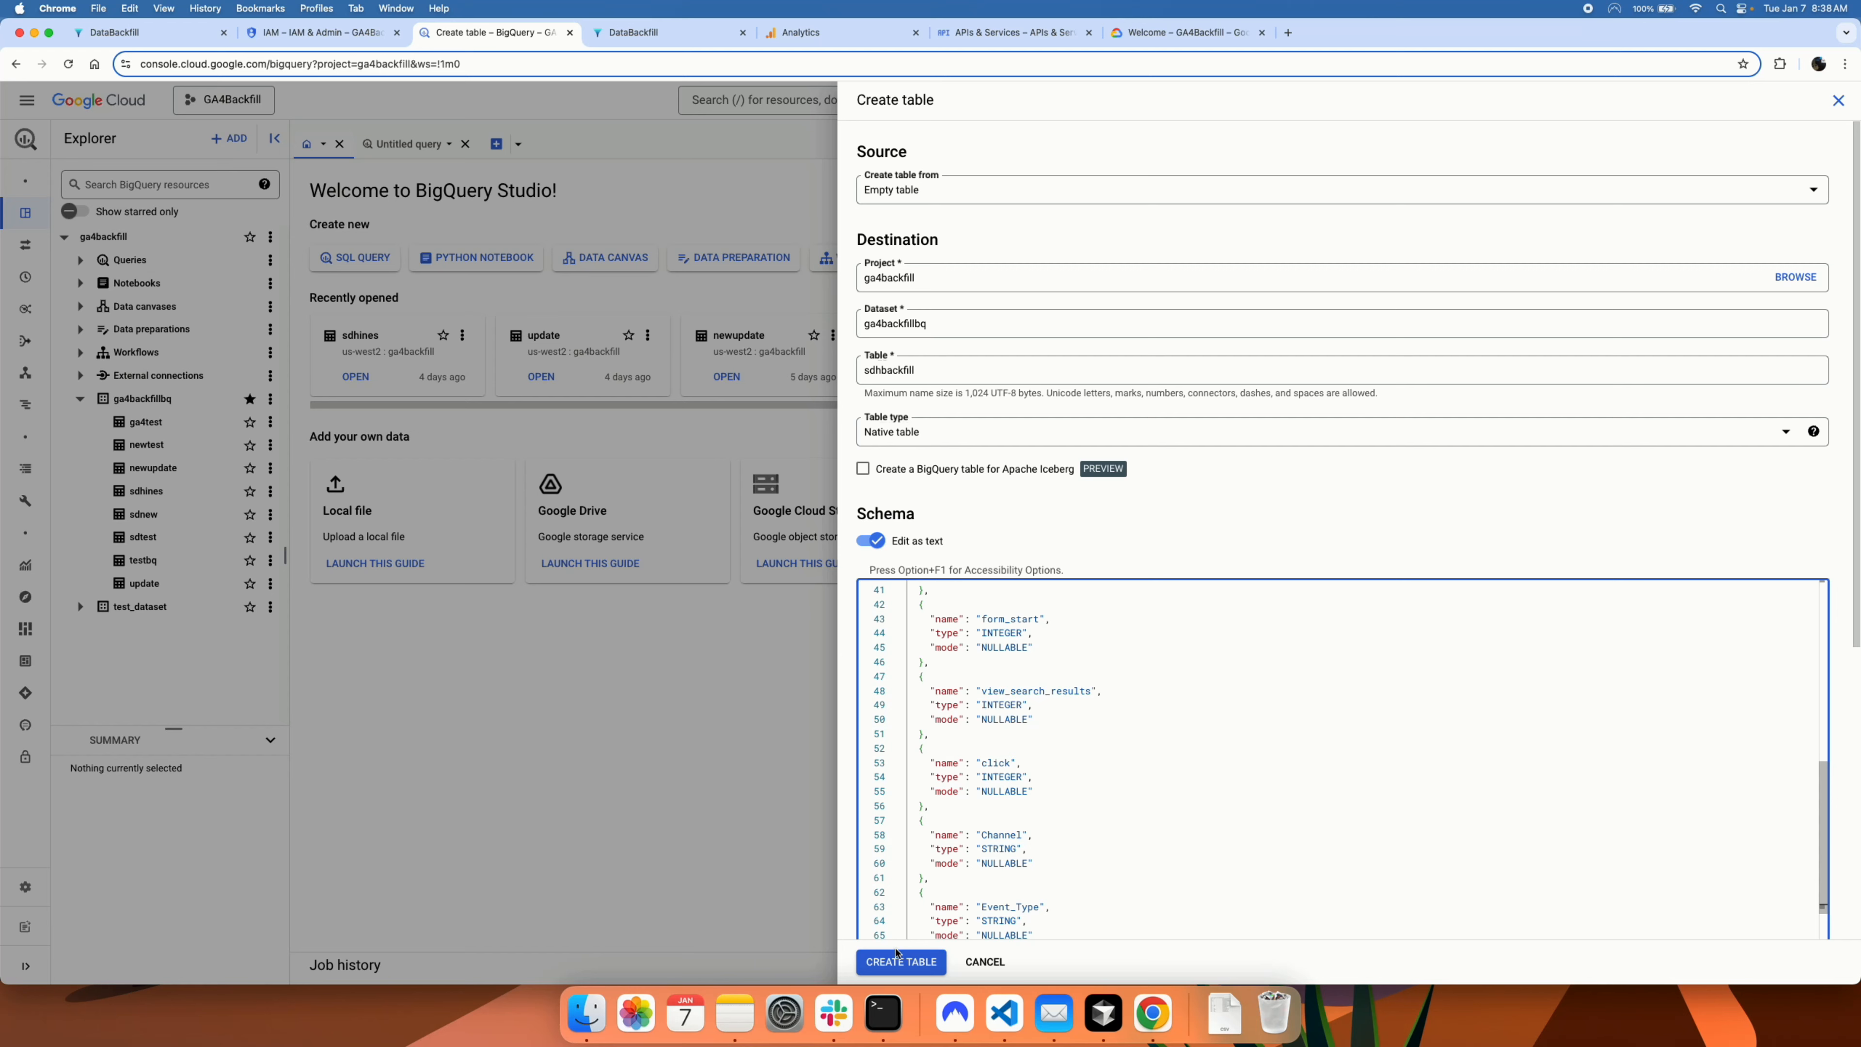
left_click(896, 957)
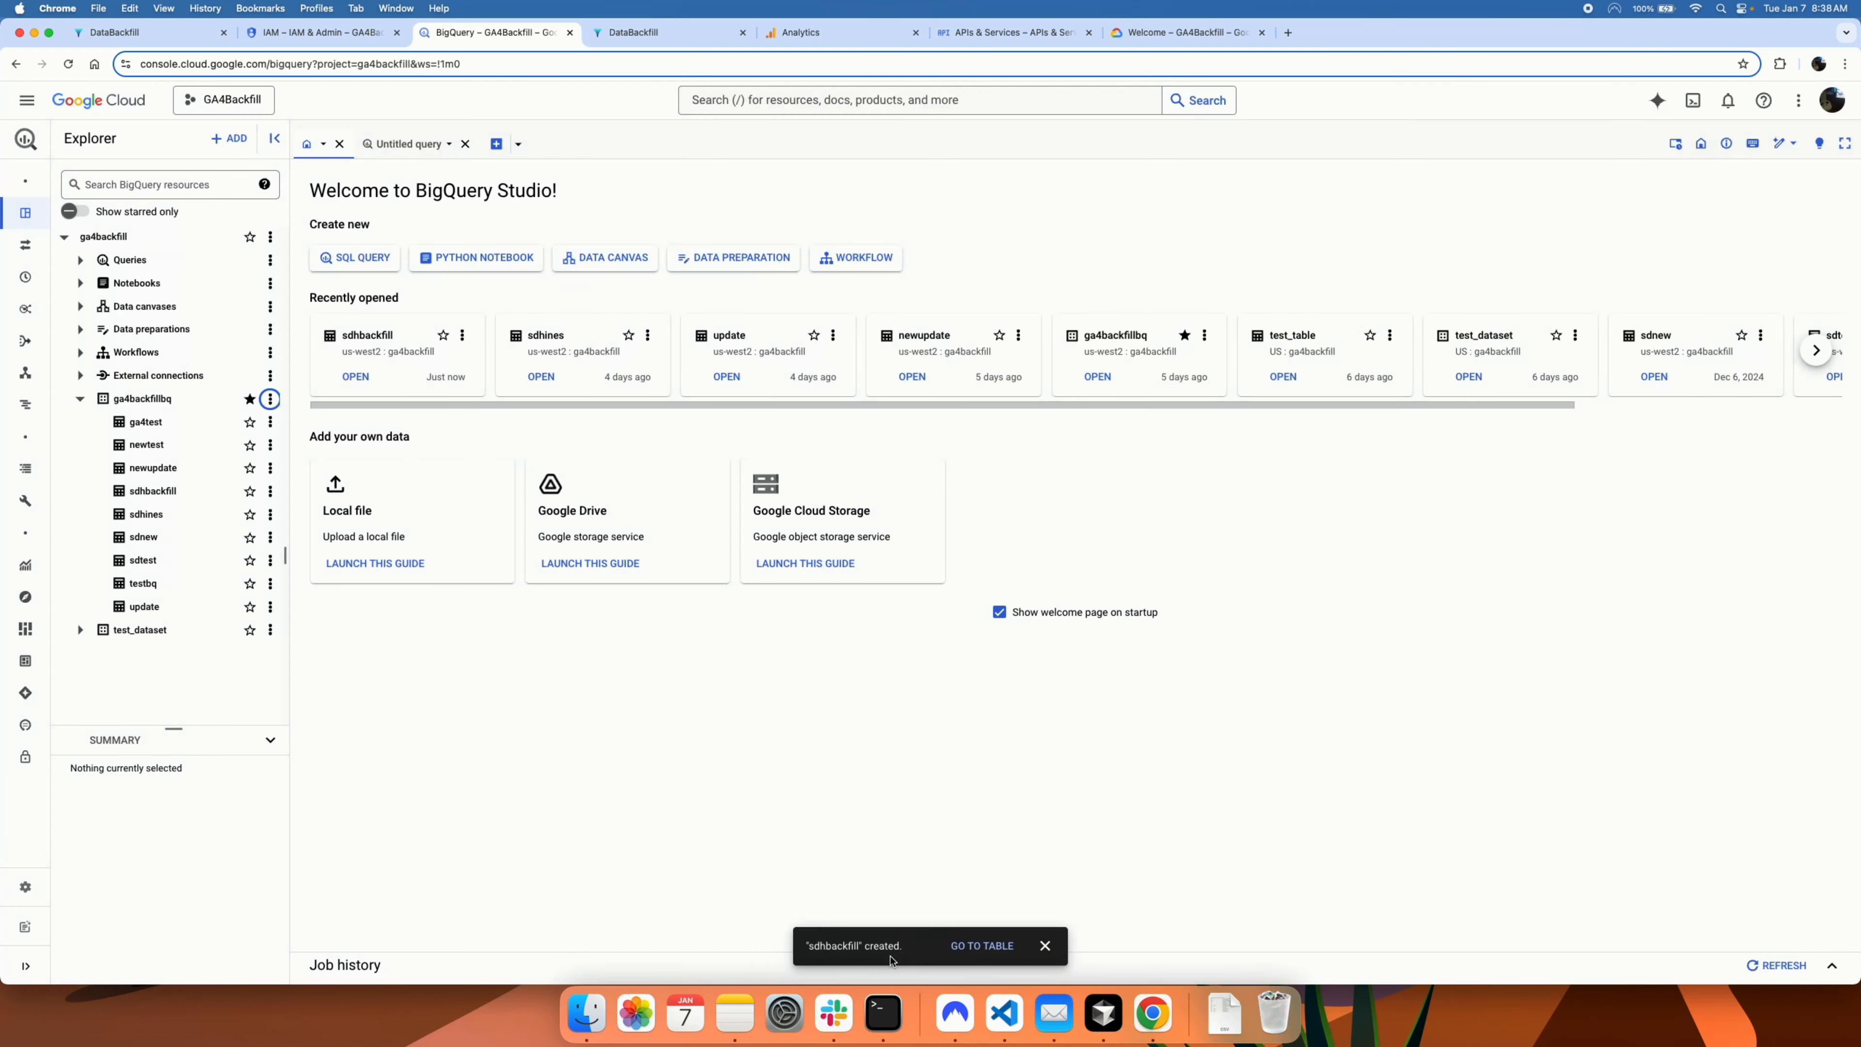
Step: Preview the new sdhbackfill table to confirm it holds no rows
left_click(152, 491)
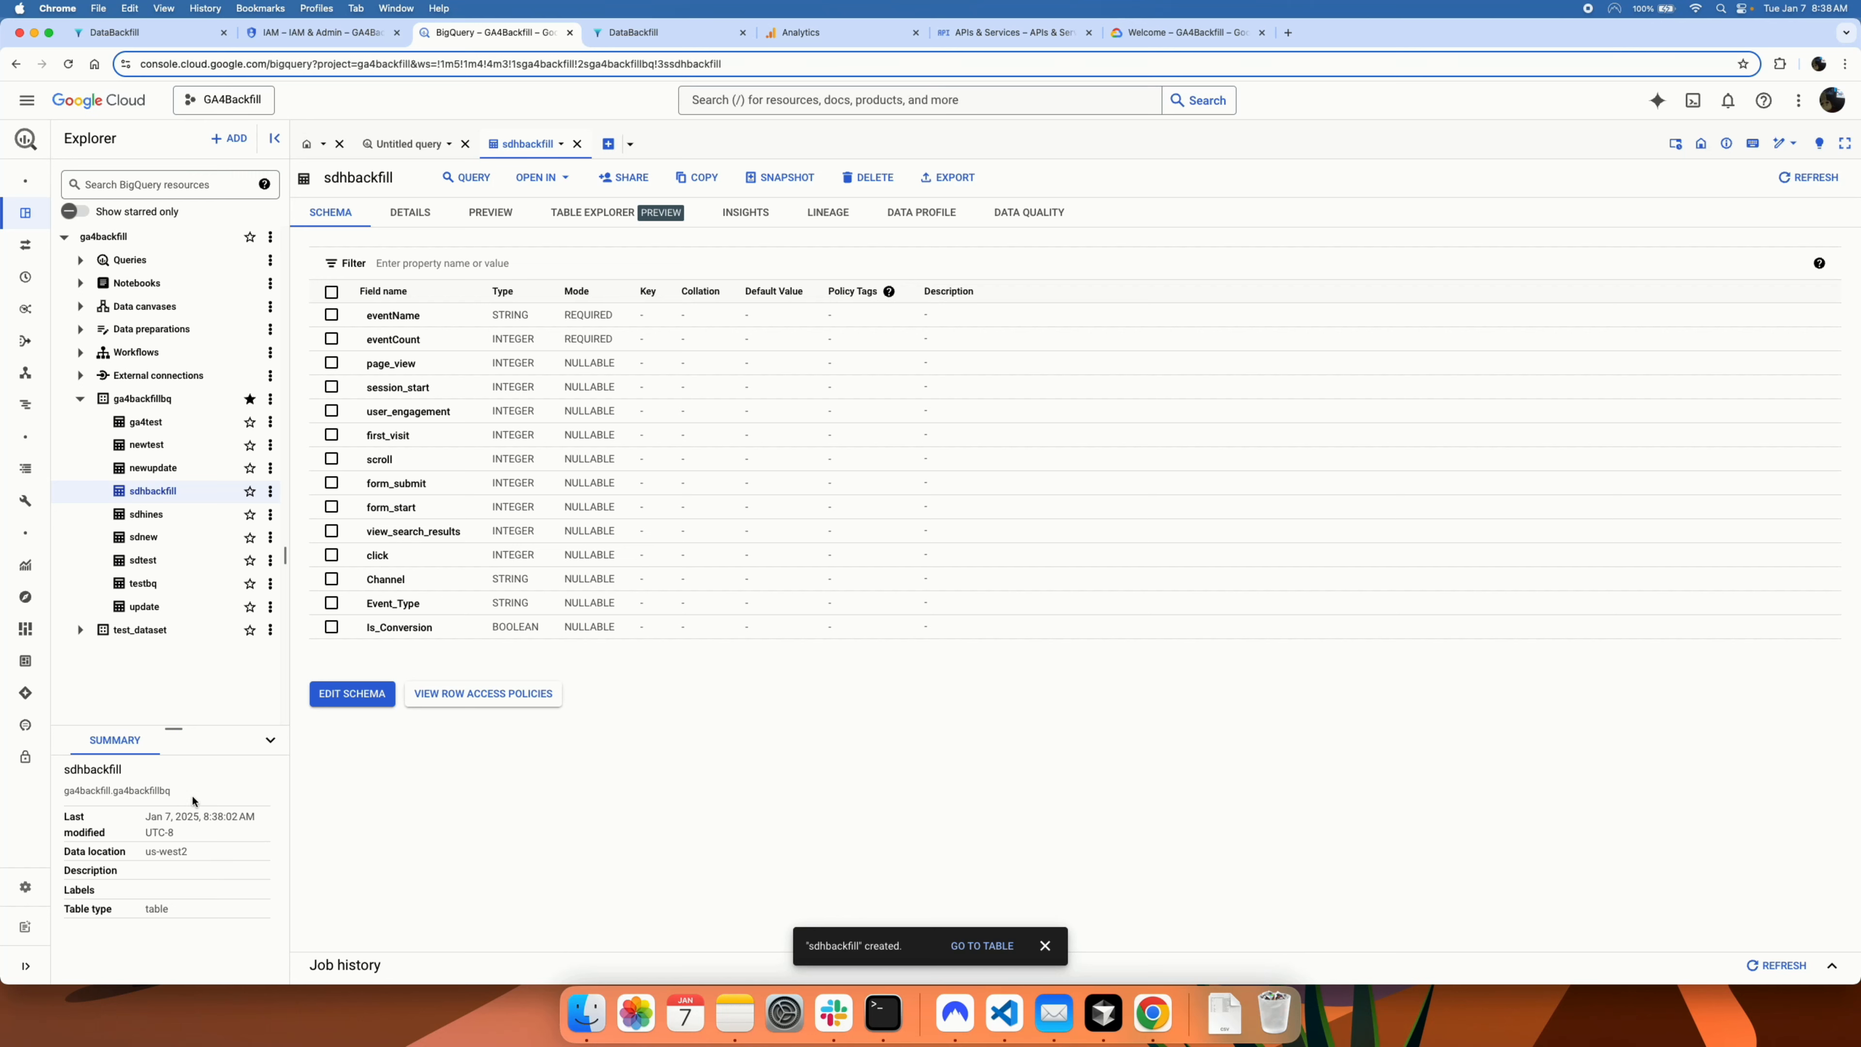
left_click(491, 217)
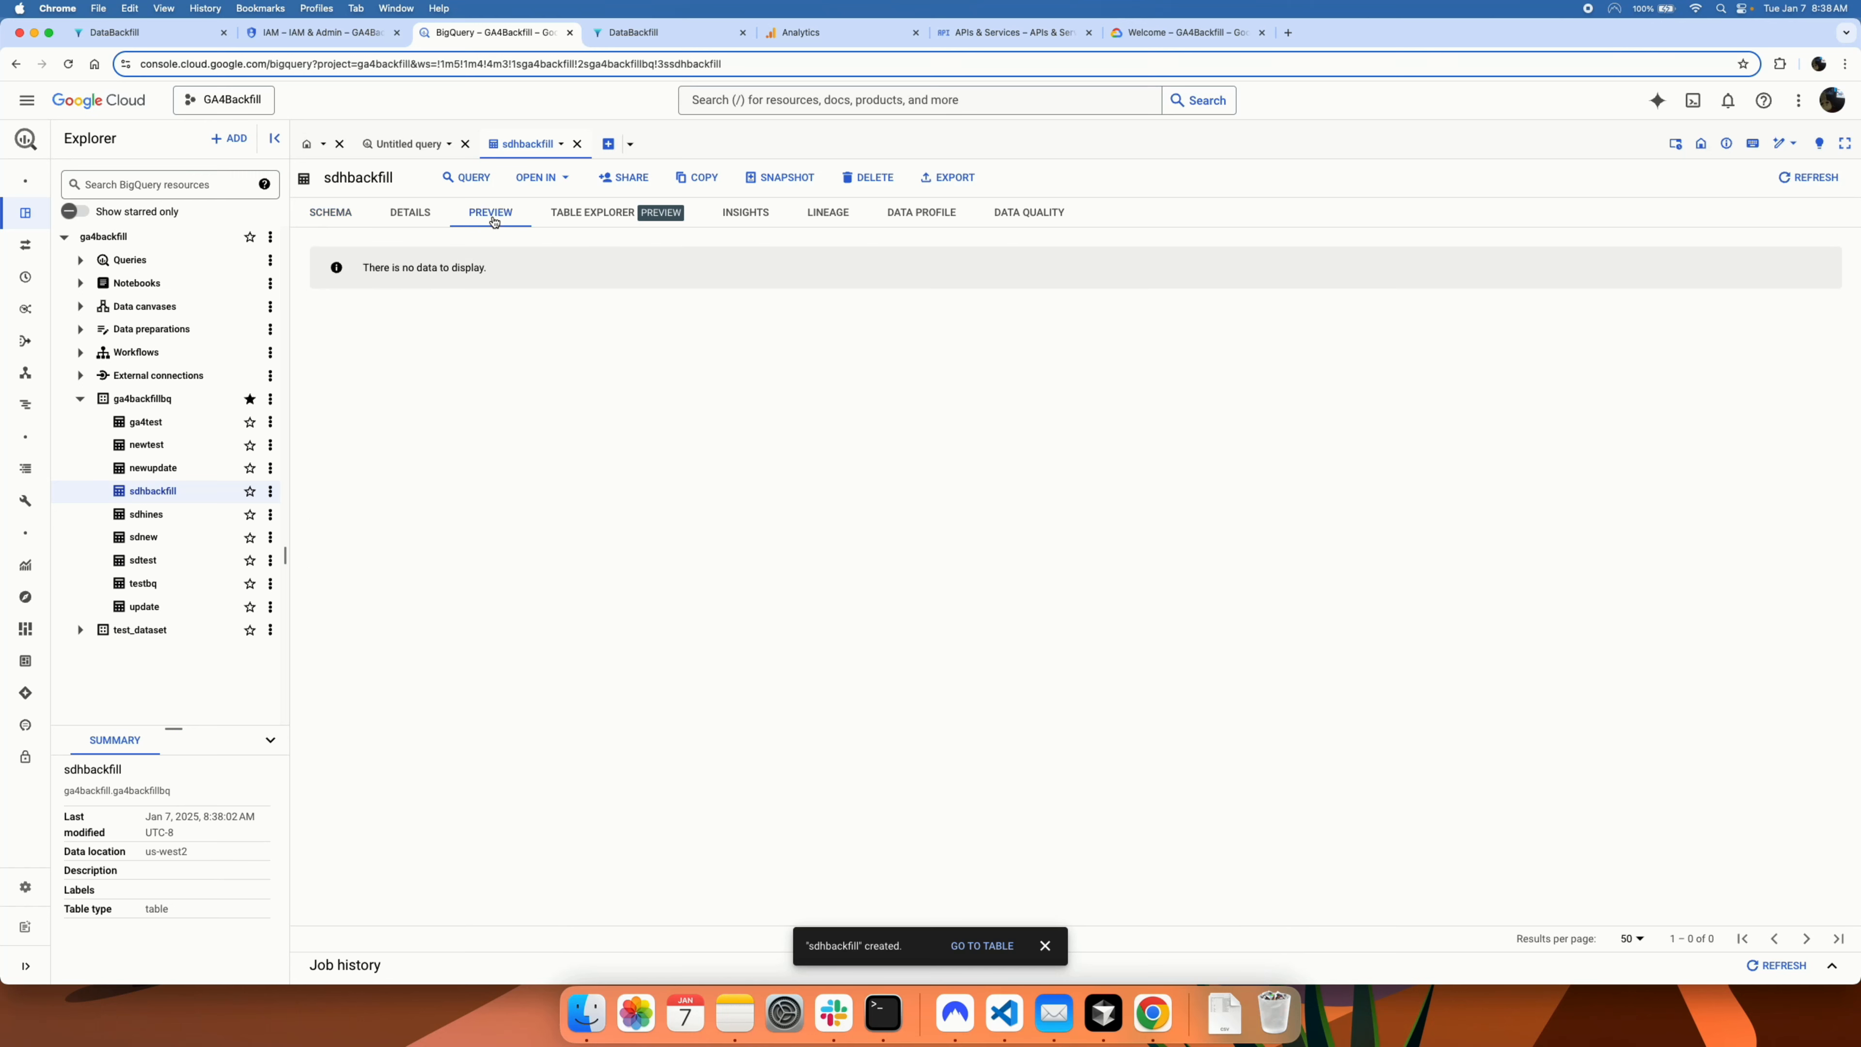
left_click(633, 32)
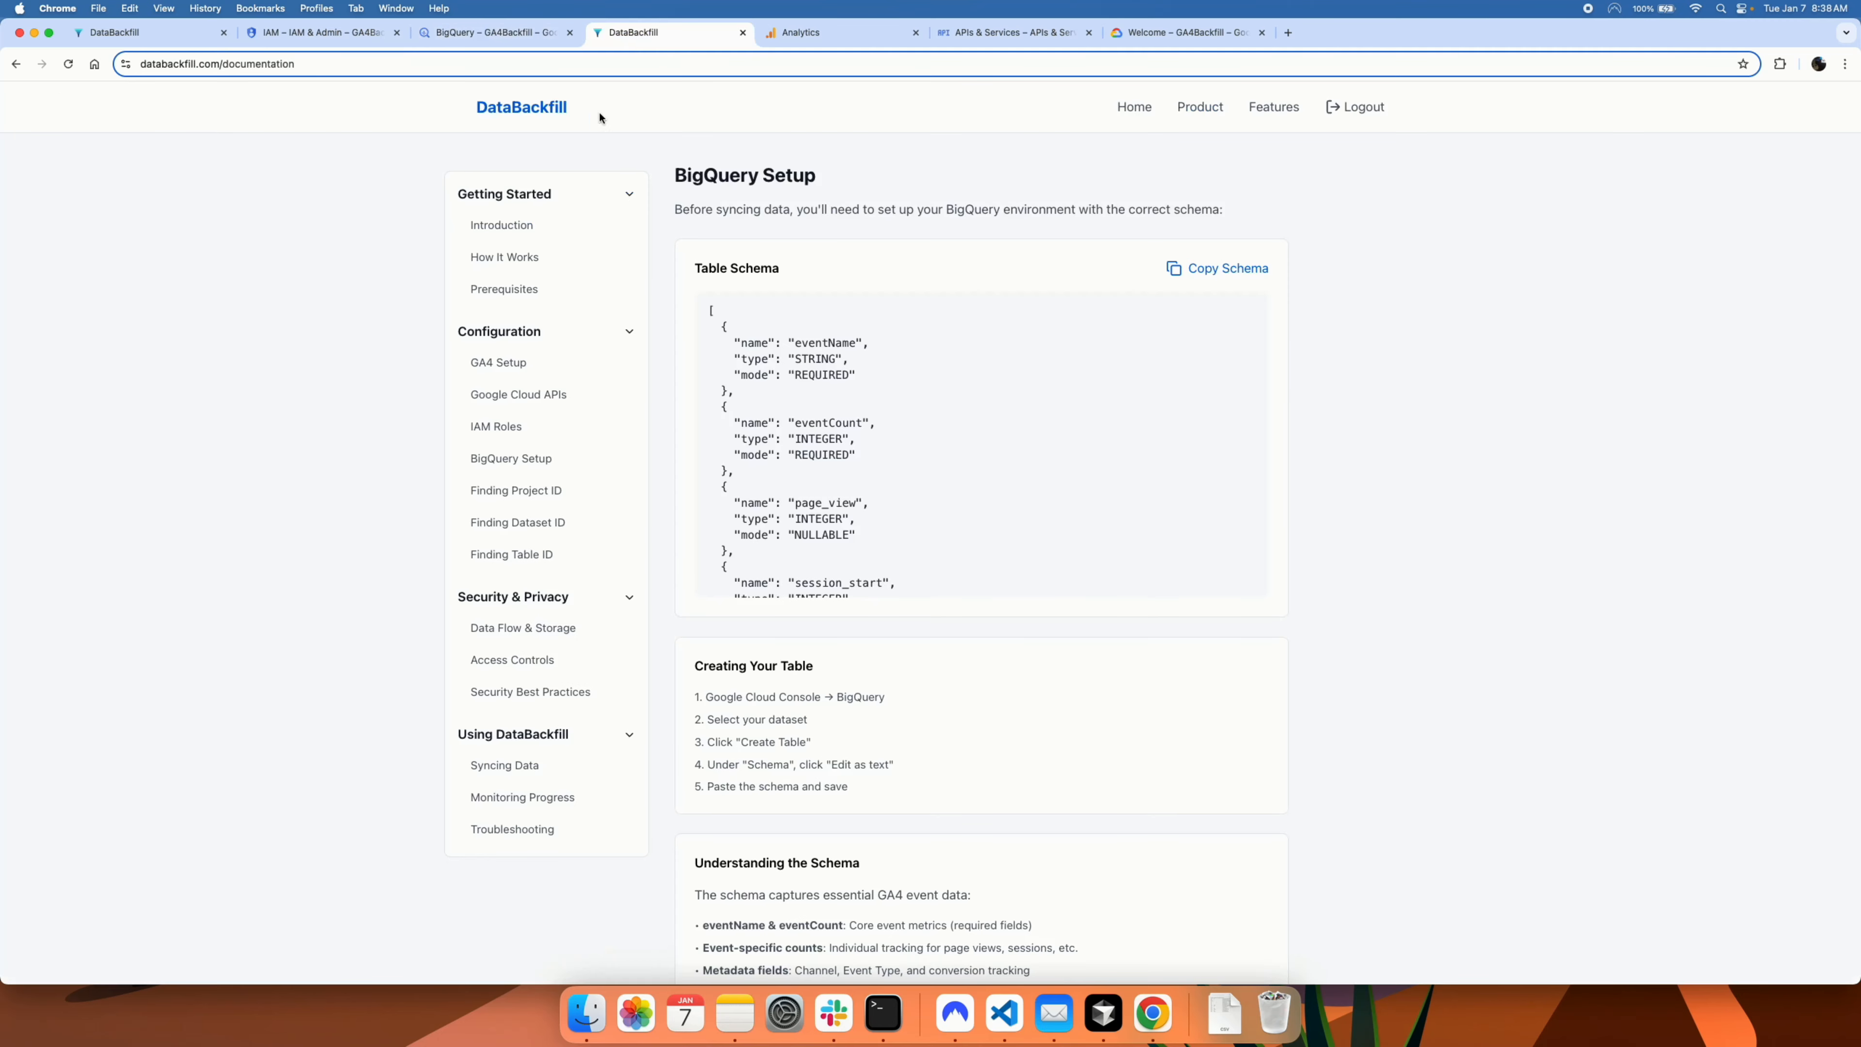
Step: Tick Create BigQuery Schema in the DataBackfill checklist and bring up Google Analytics Admin
left_click(146, 32)
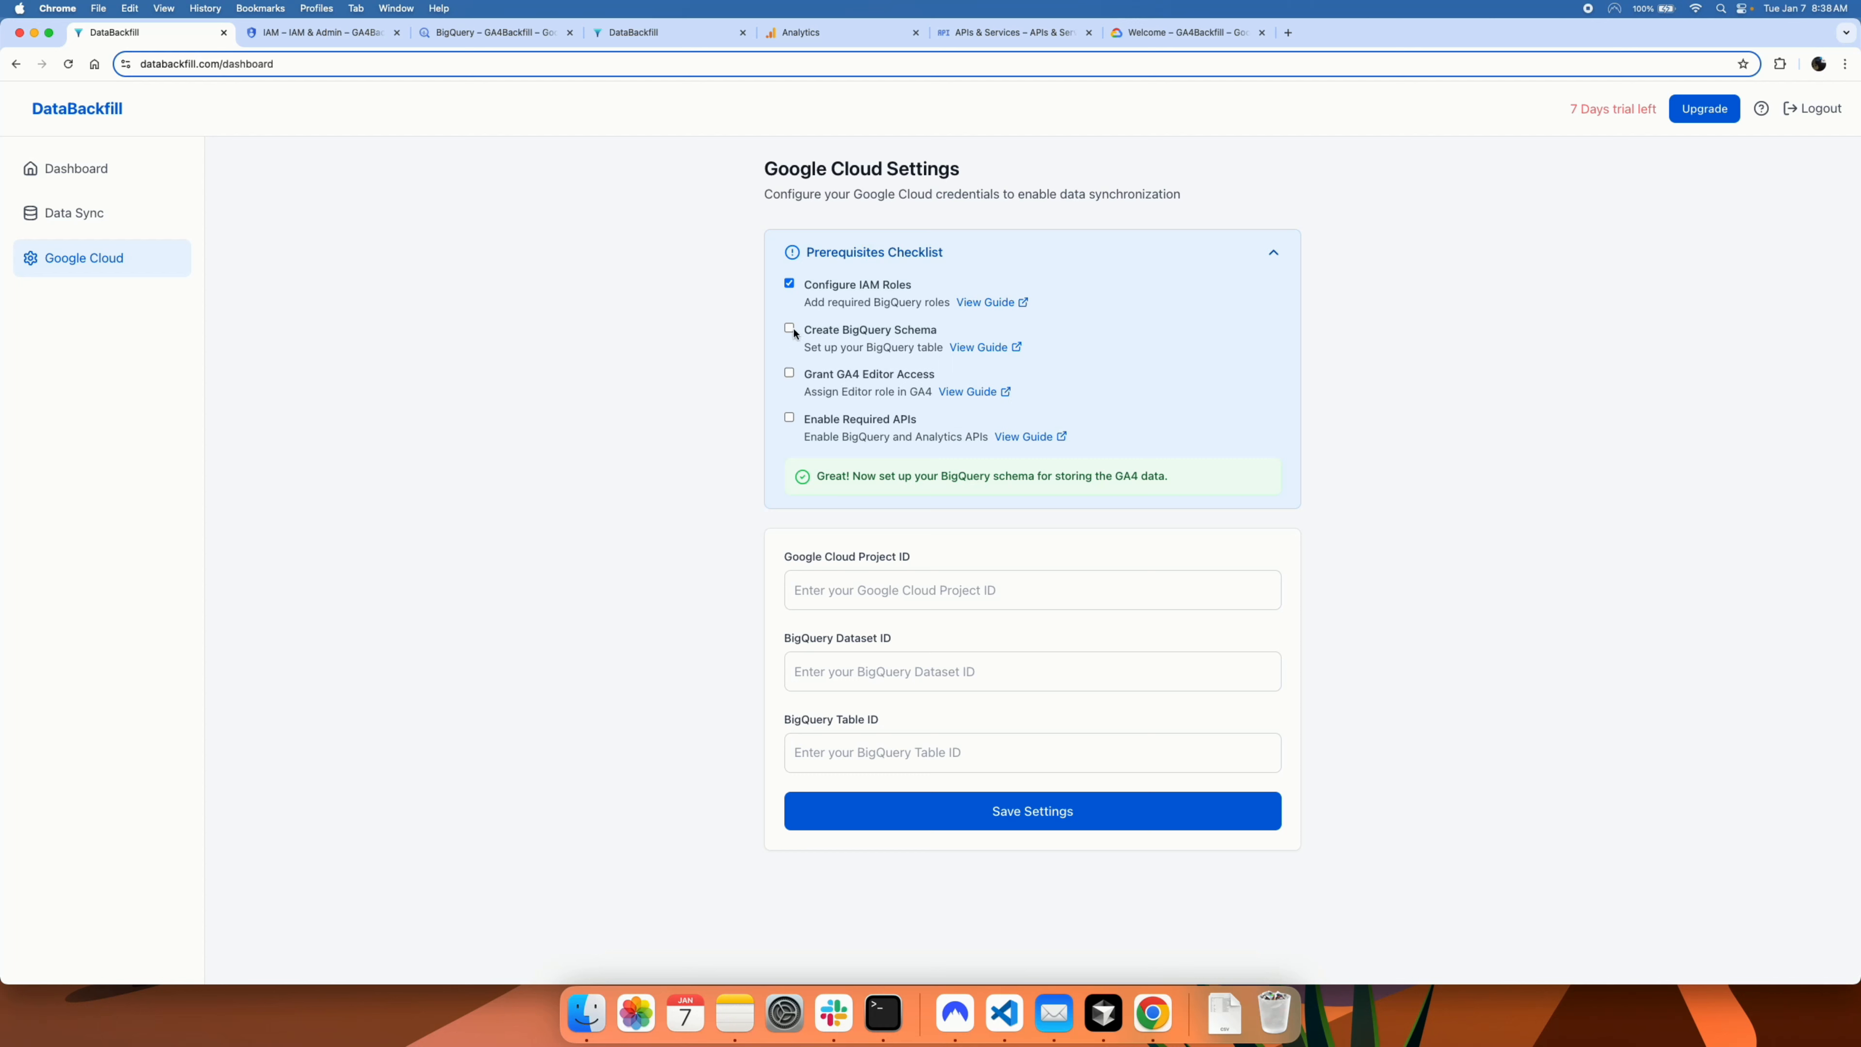
left_click(788, 328)
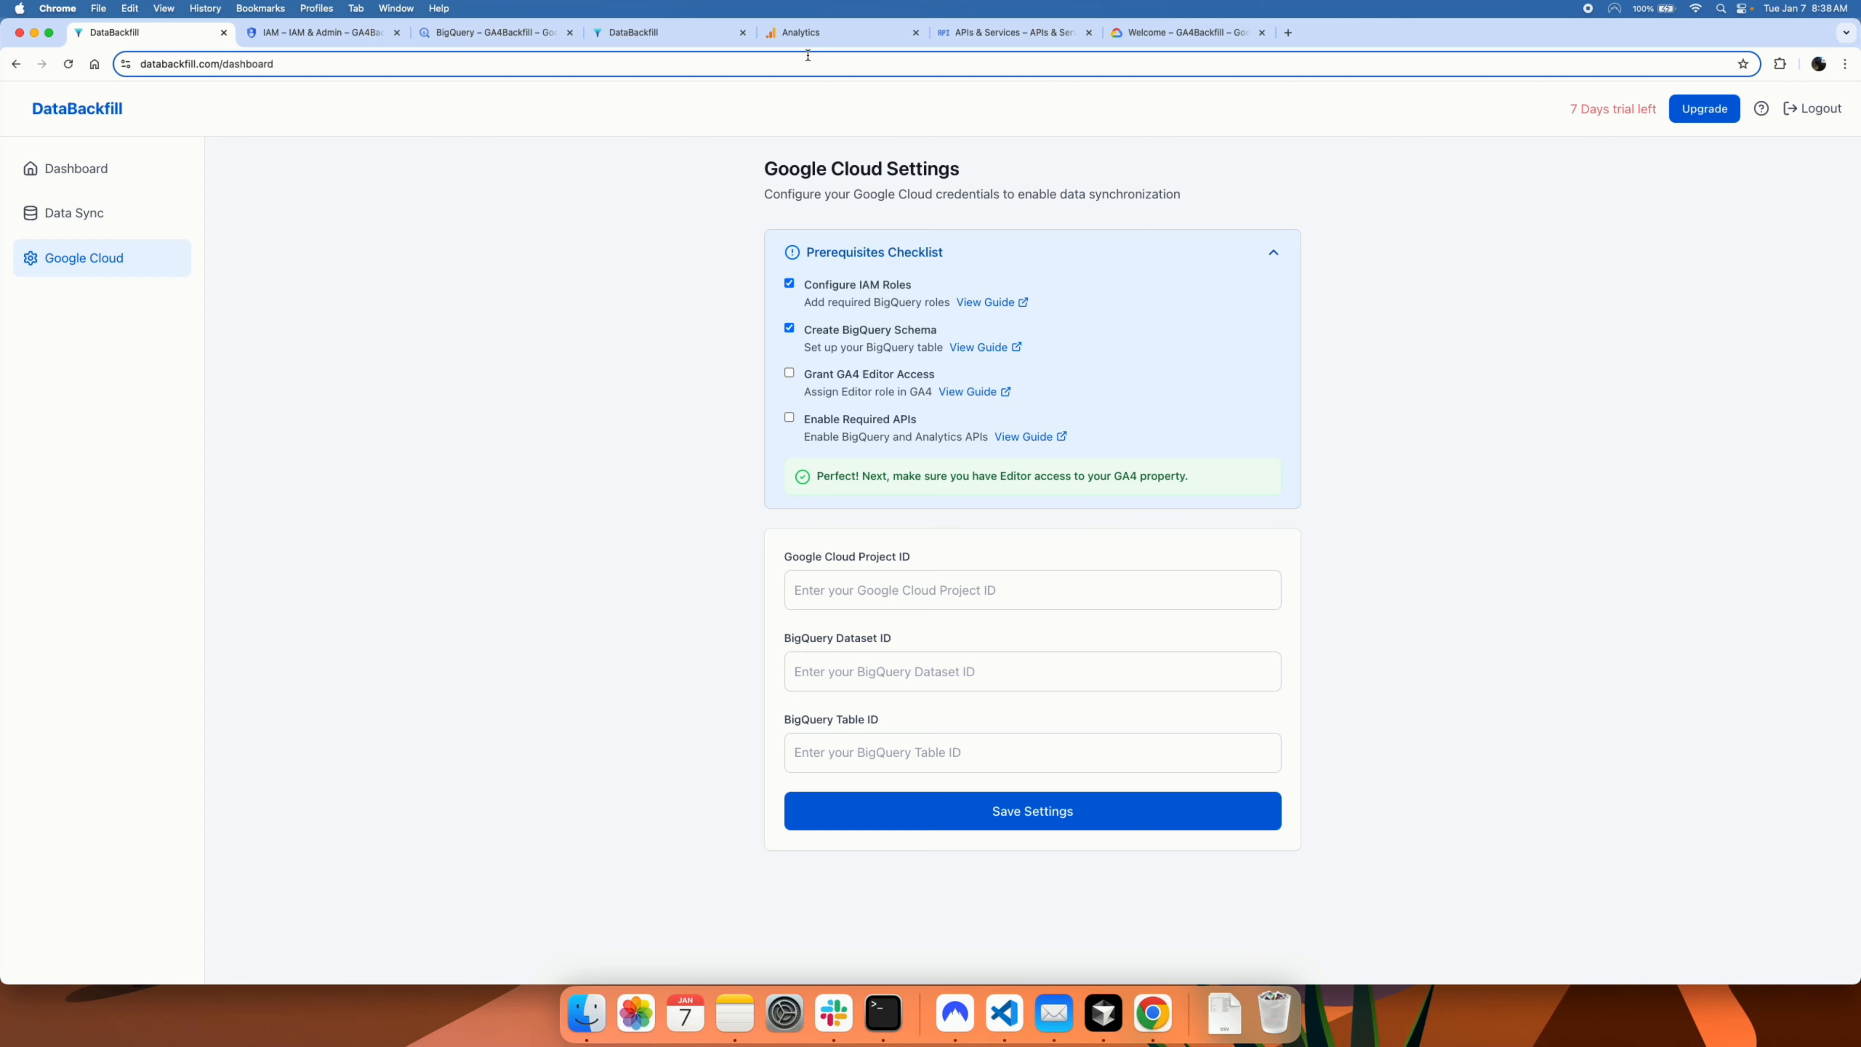
left_click(804, 38)
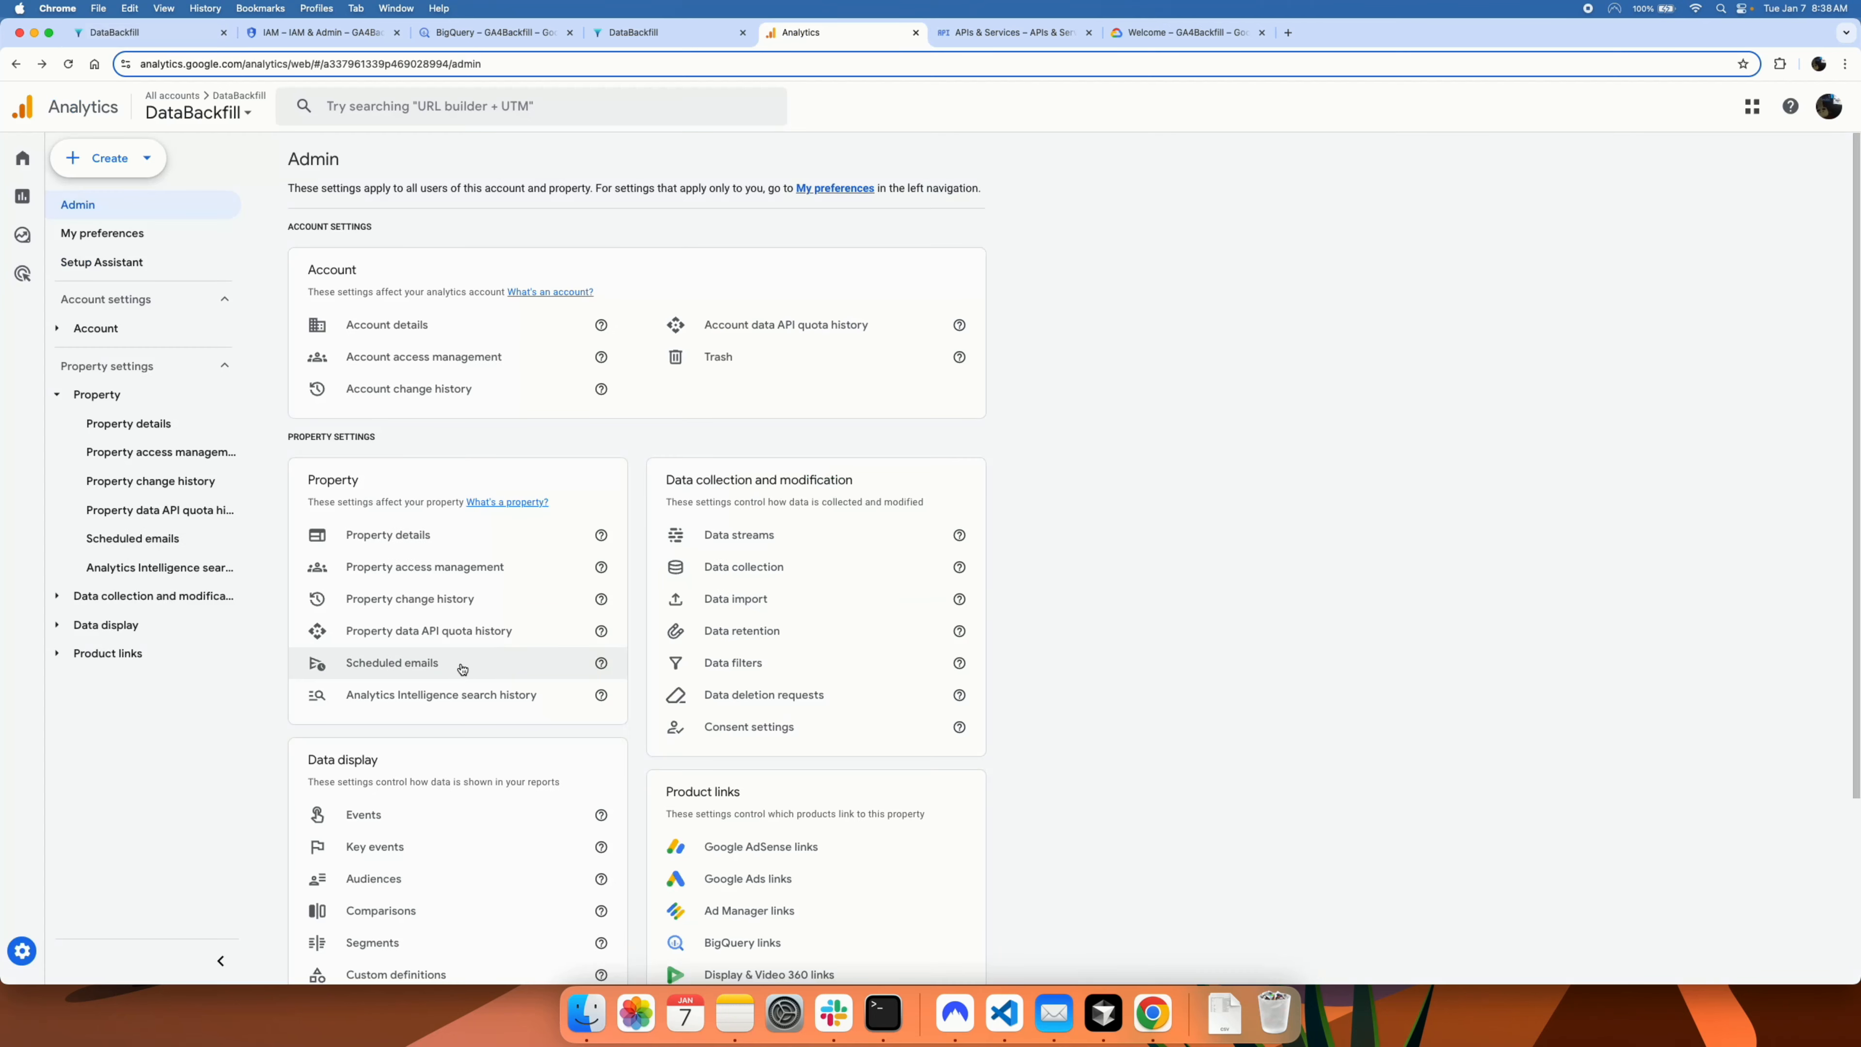
Step: Open the property's user access list and start adding a user with the Editor role
mouse_move(33, 950)
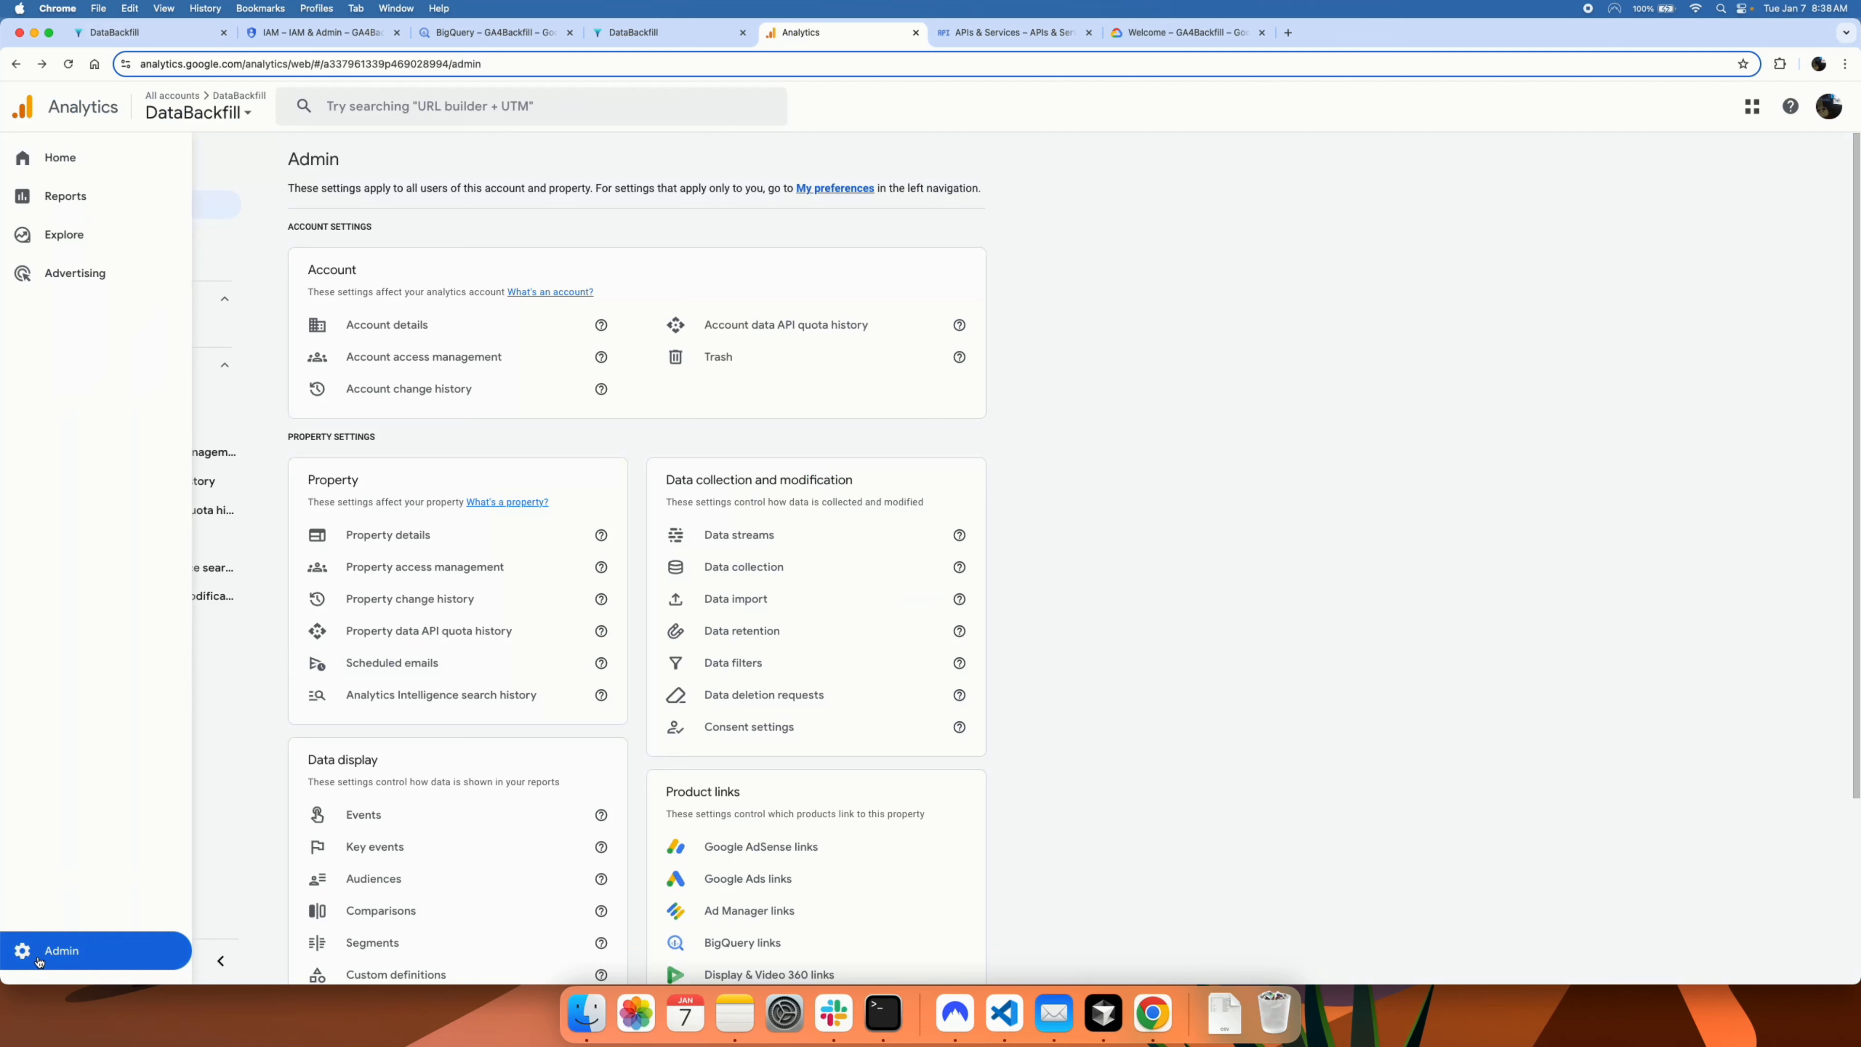
scroll(463, 785, "down", 4)
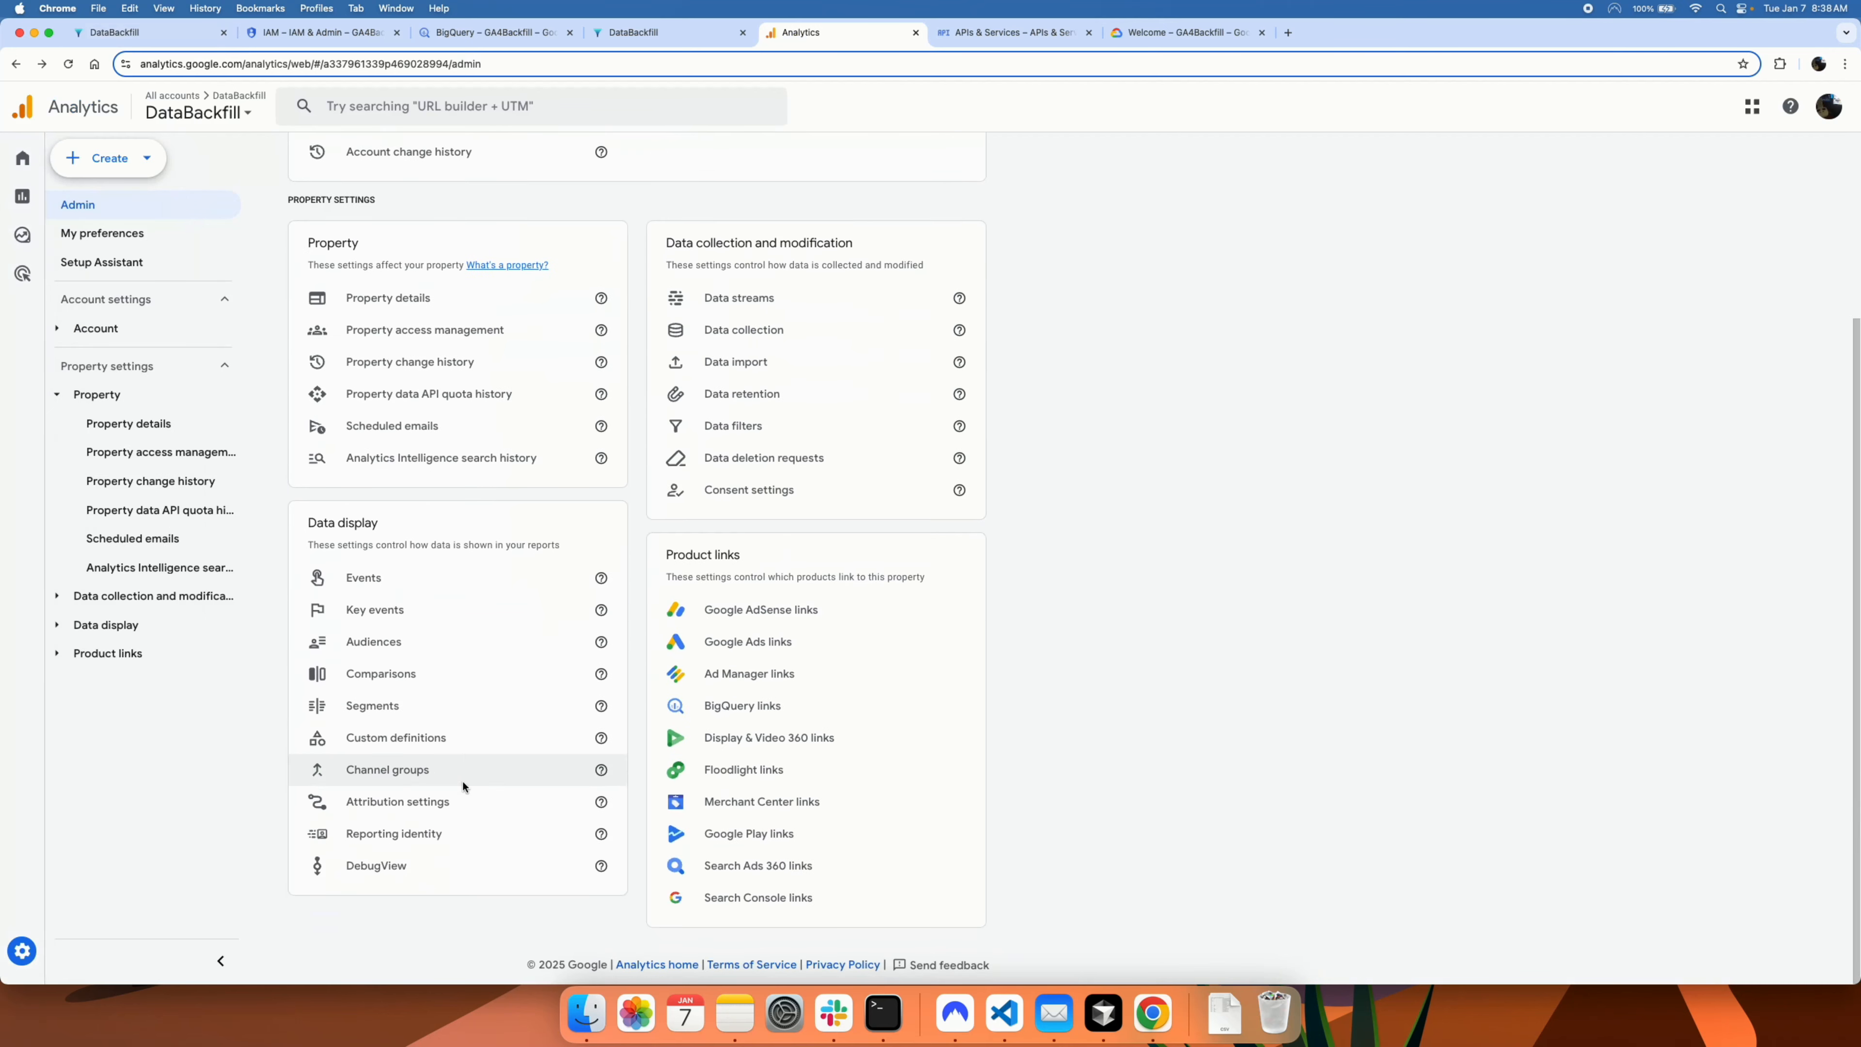
scroll(463, 786, "up", 2)
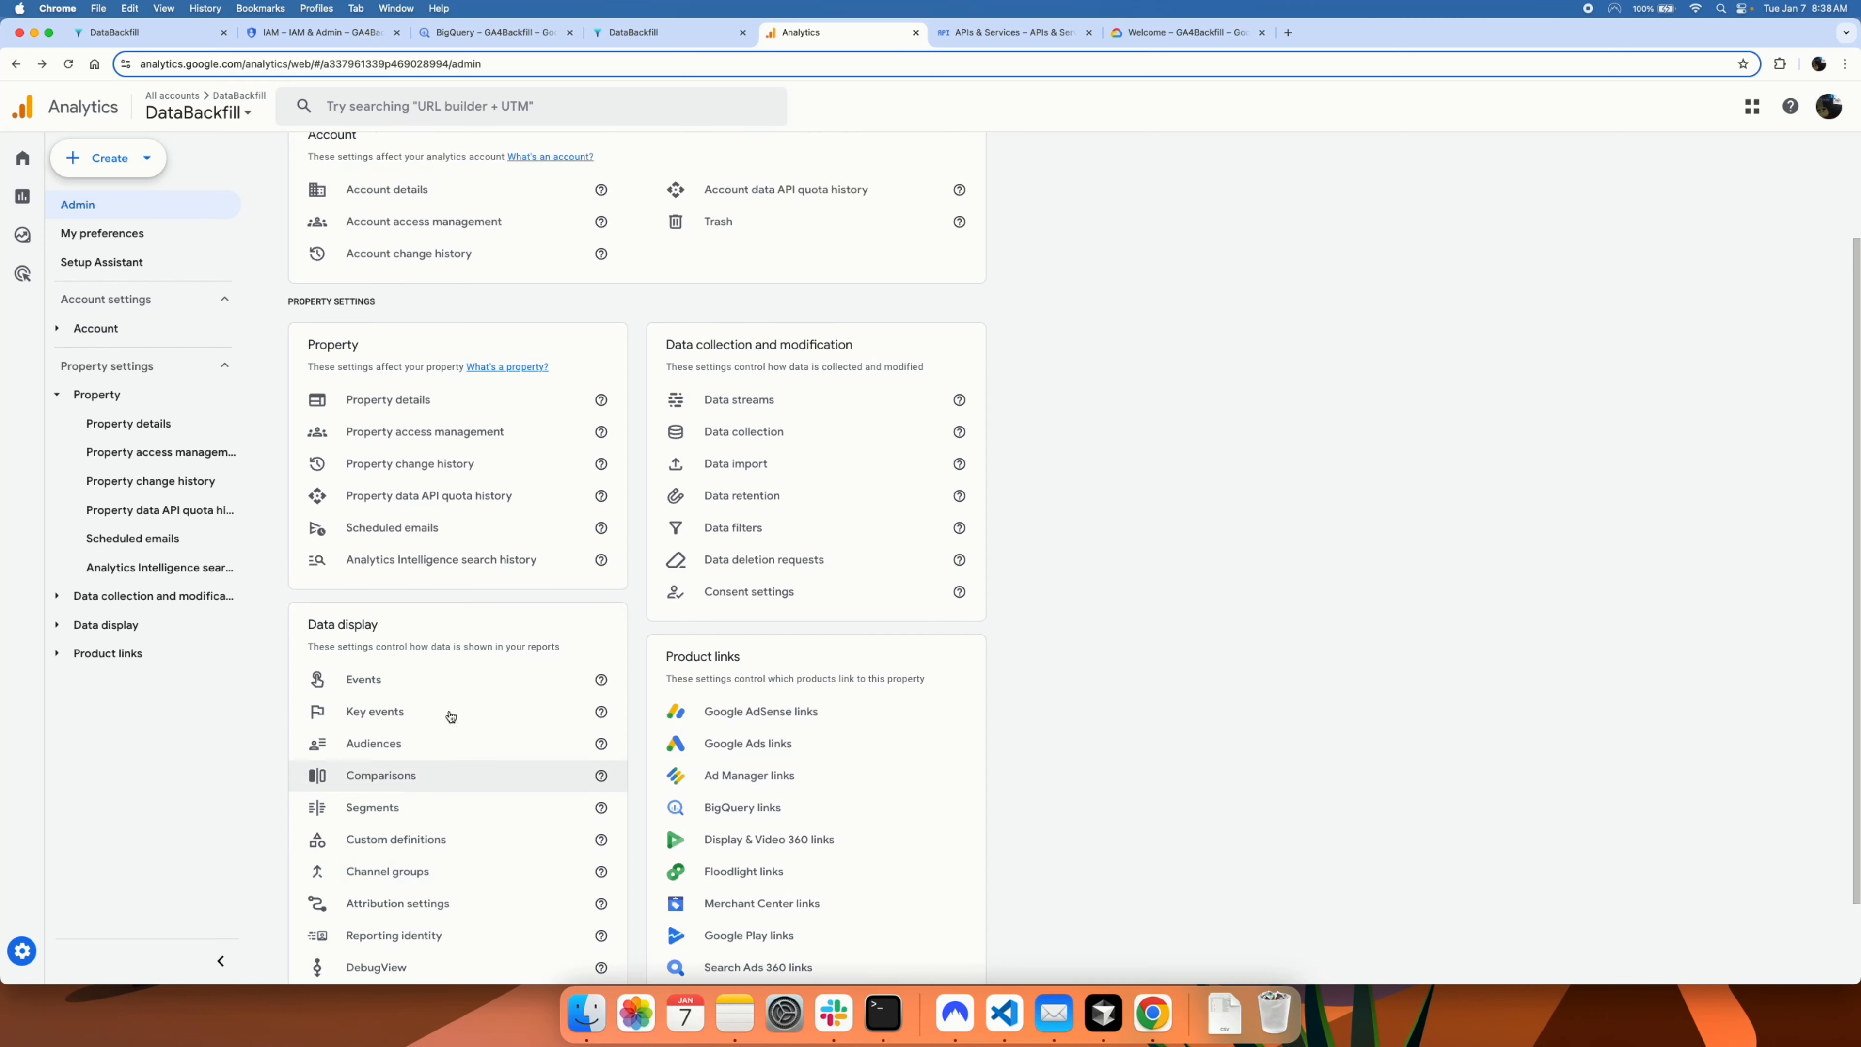
left_click(419, 435)
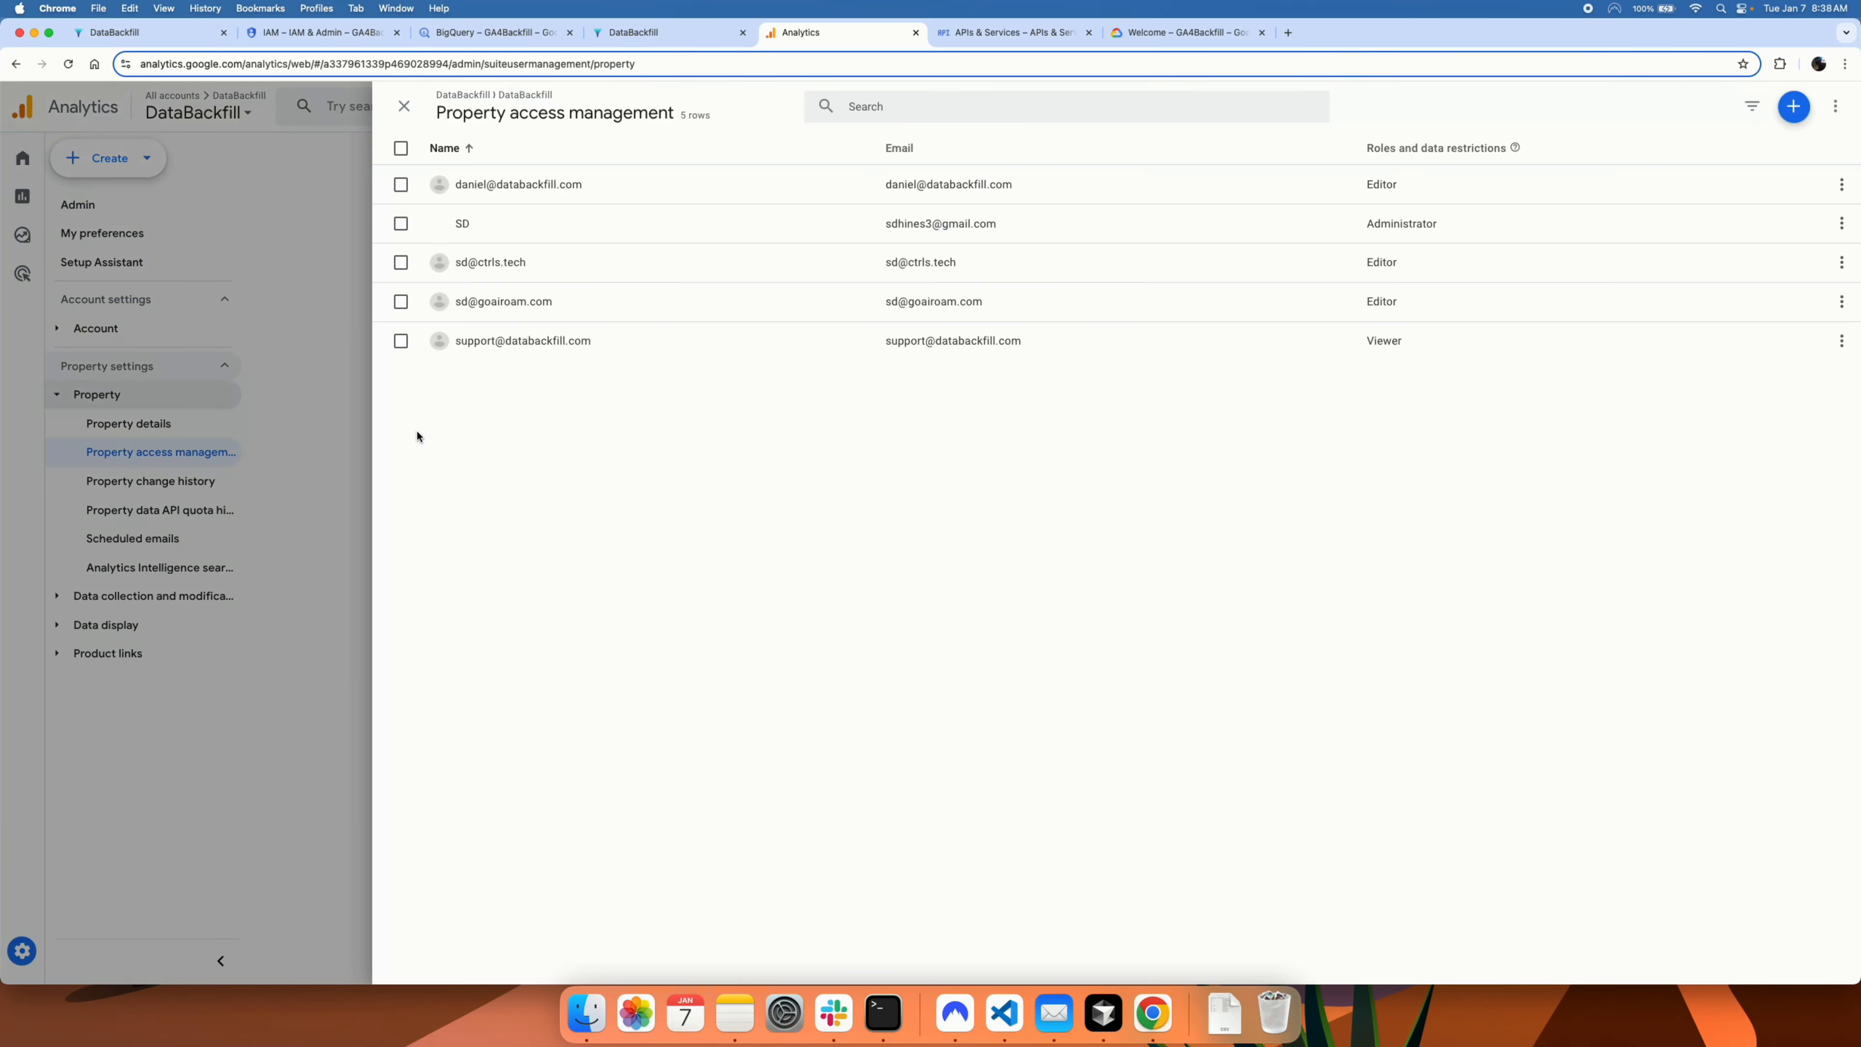
left_click(1794, 109)
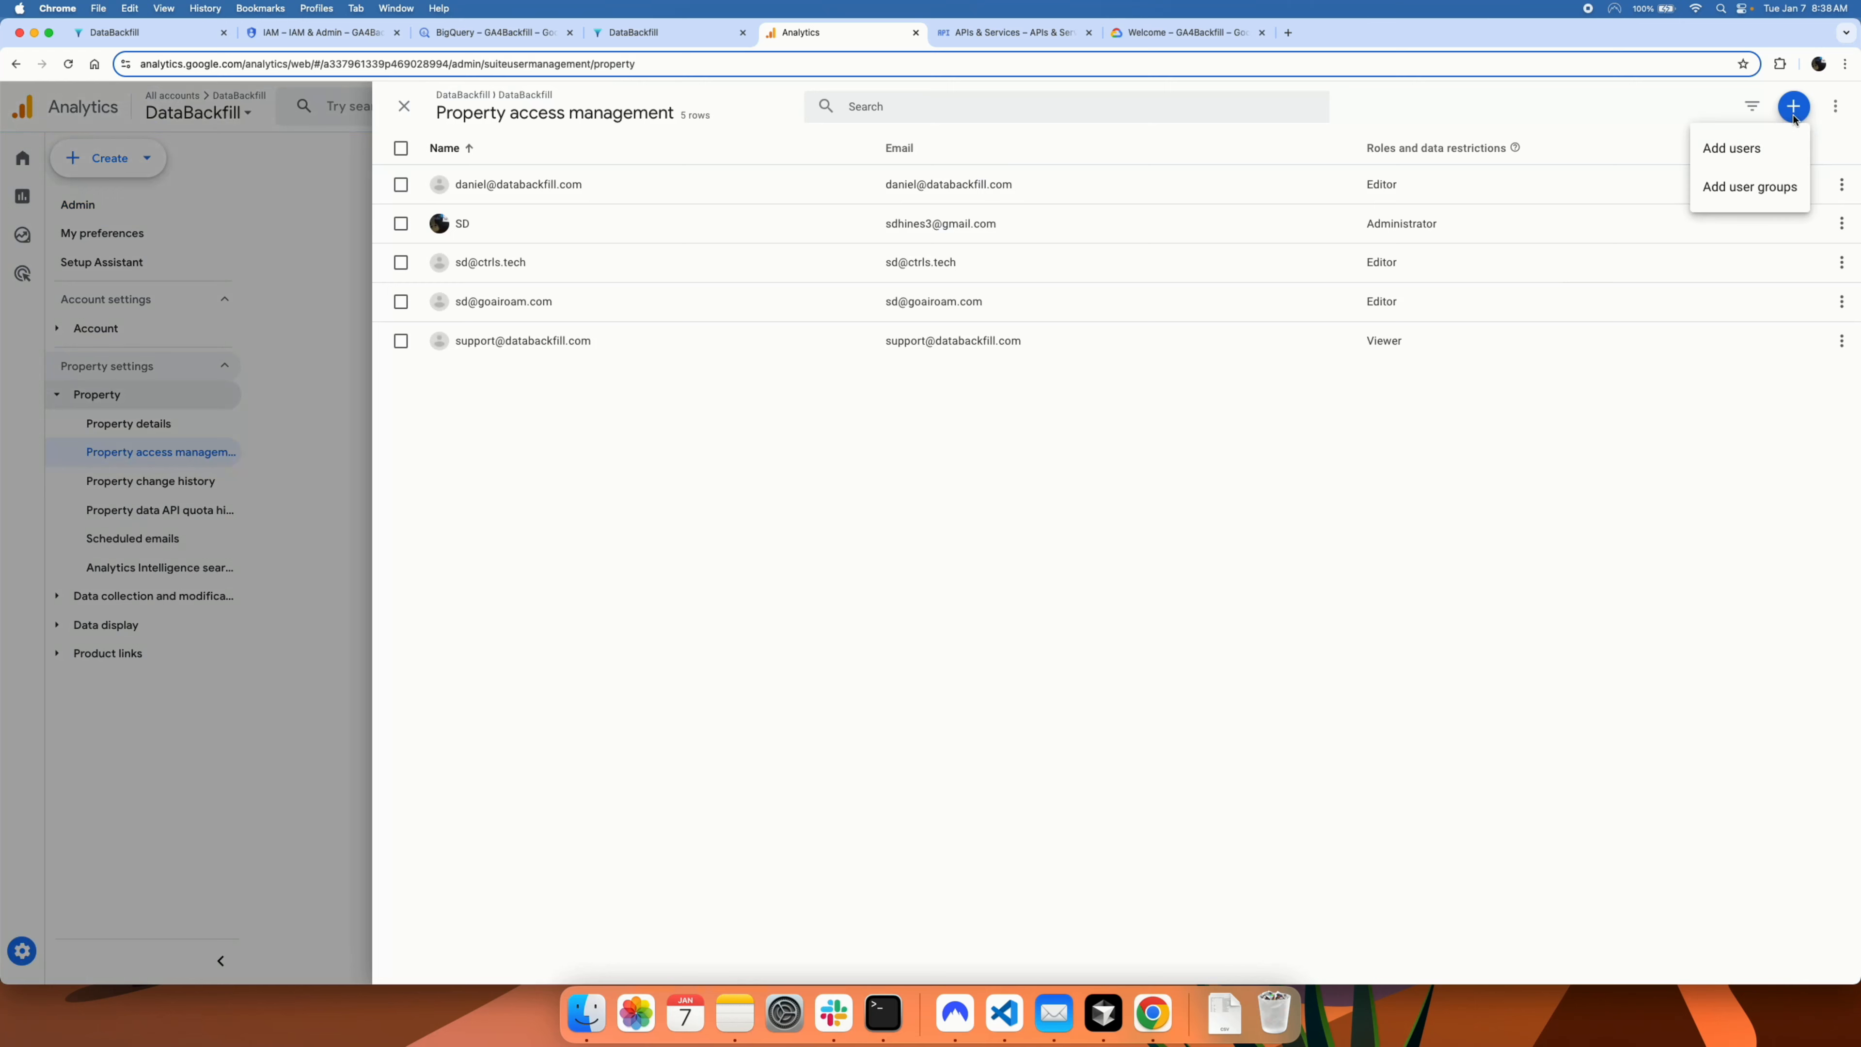
left_click(1736, 149)
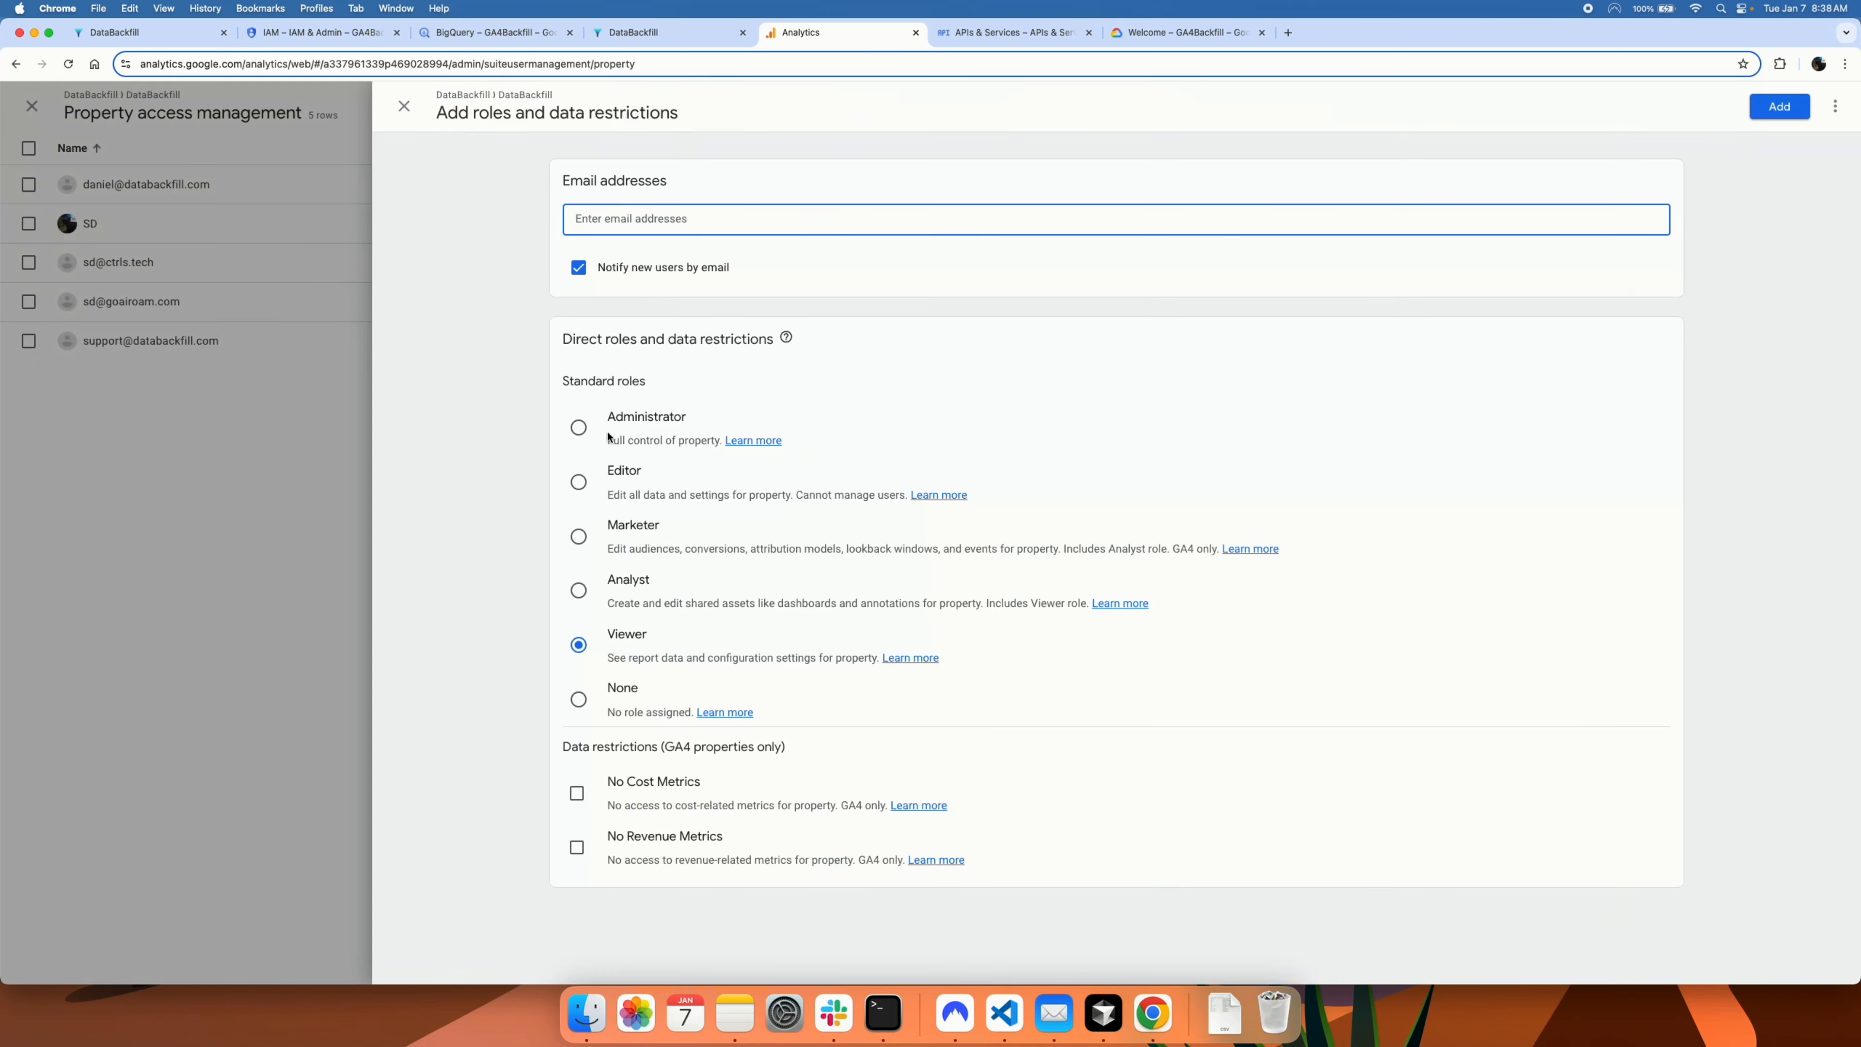
left_click(580, 484)
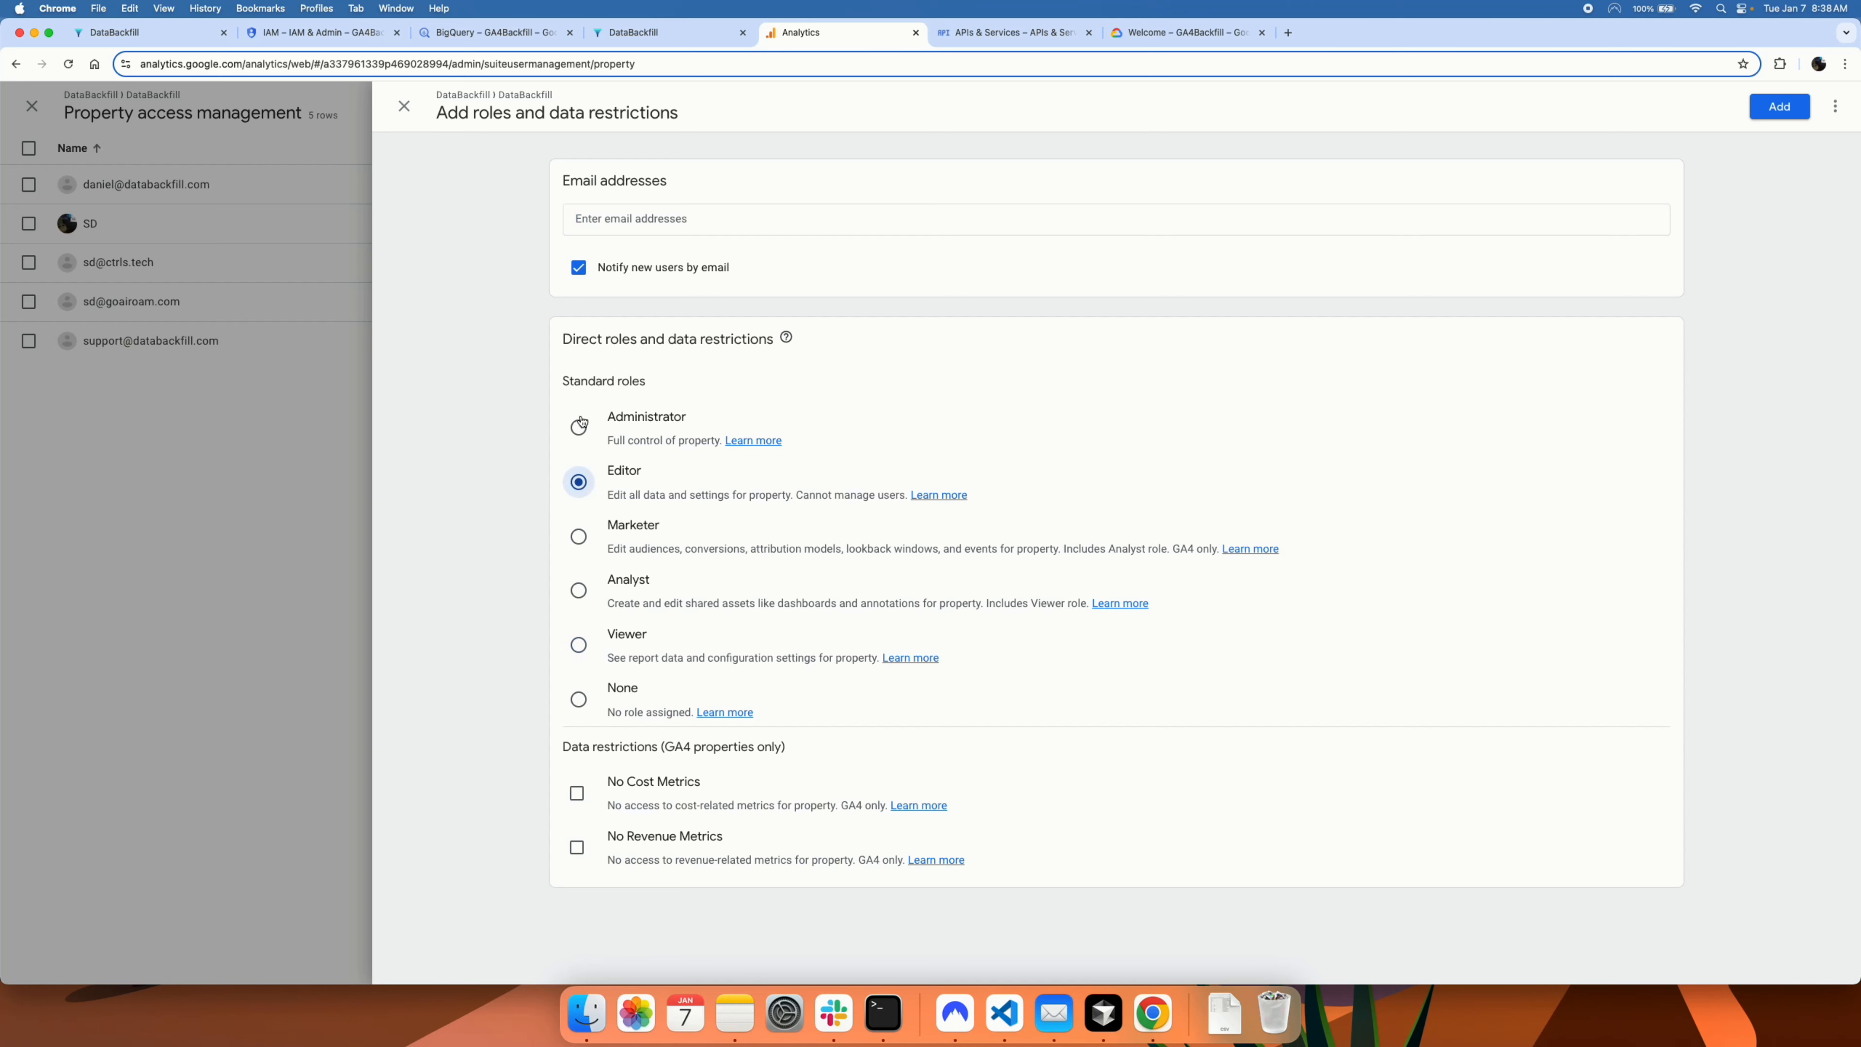
Step: Discard the unsaved user with Don't save and return to the DataBackfill settings
left_click(404, 106)
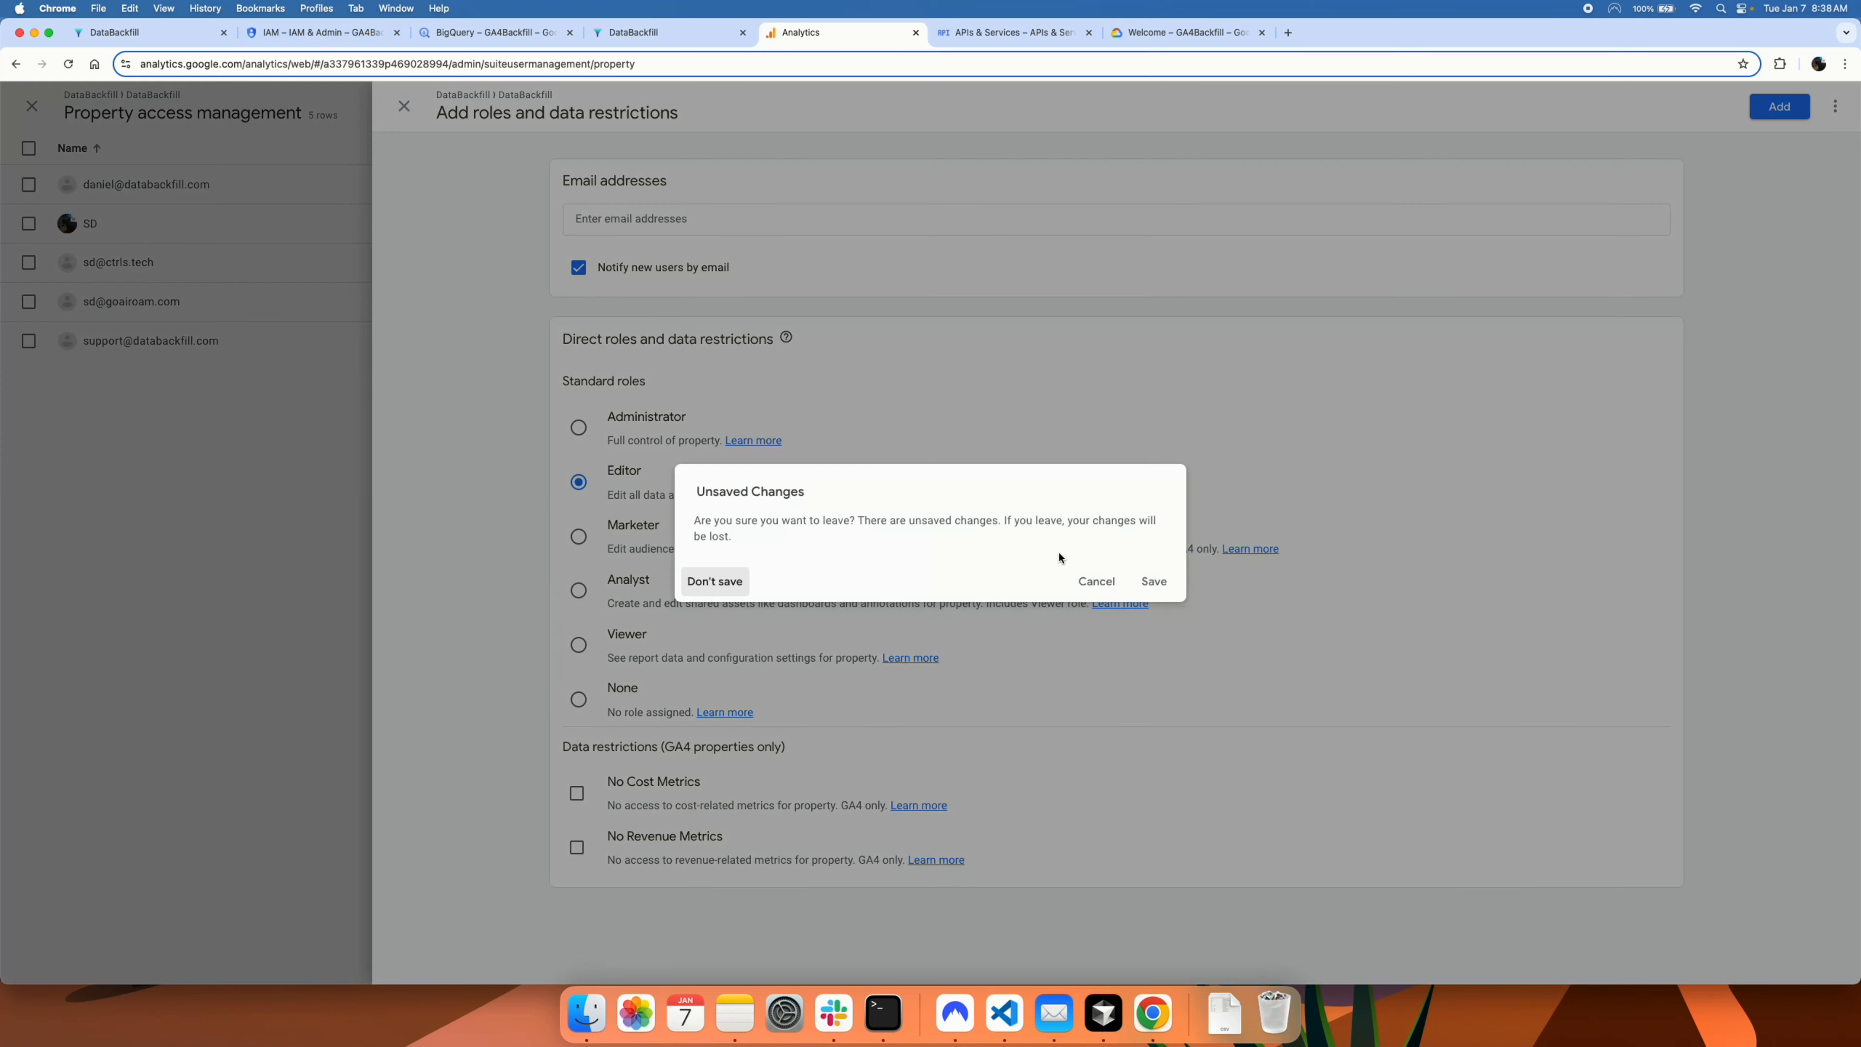
left_click(1096, 581)
left_click(407, 109)
left_click(716, 582)
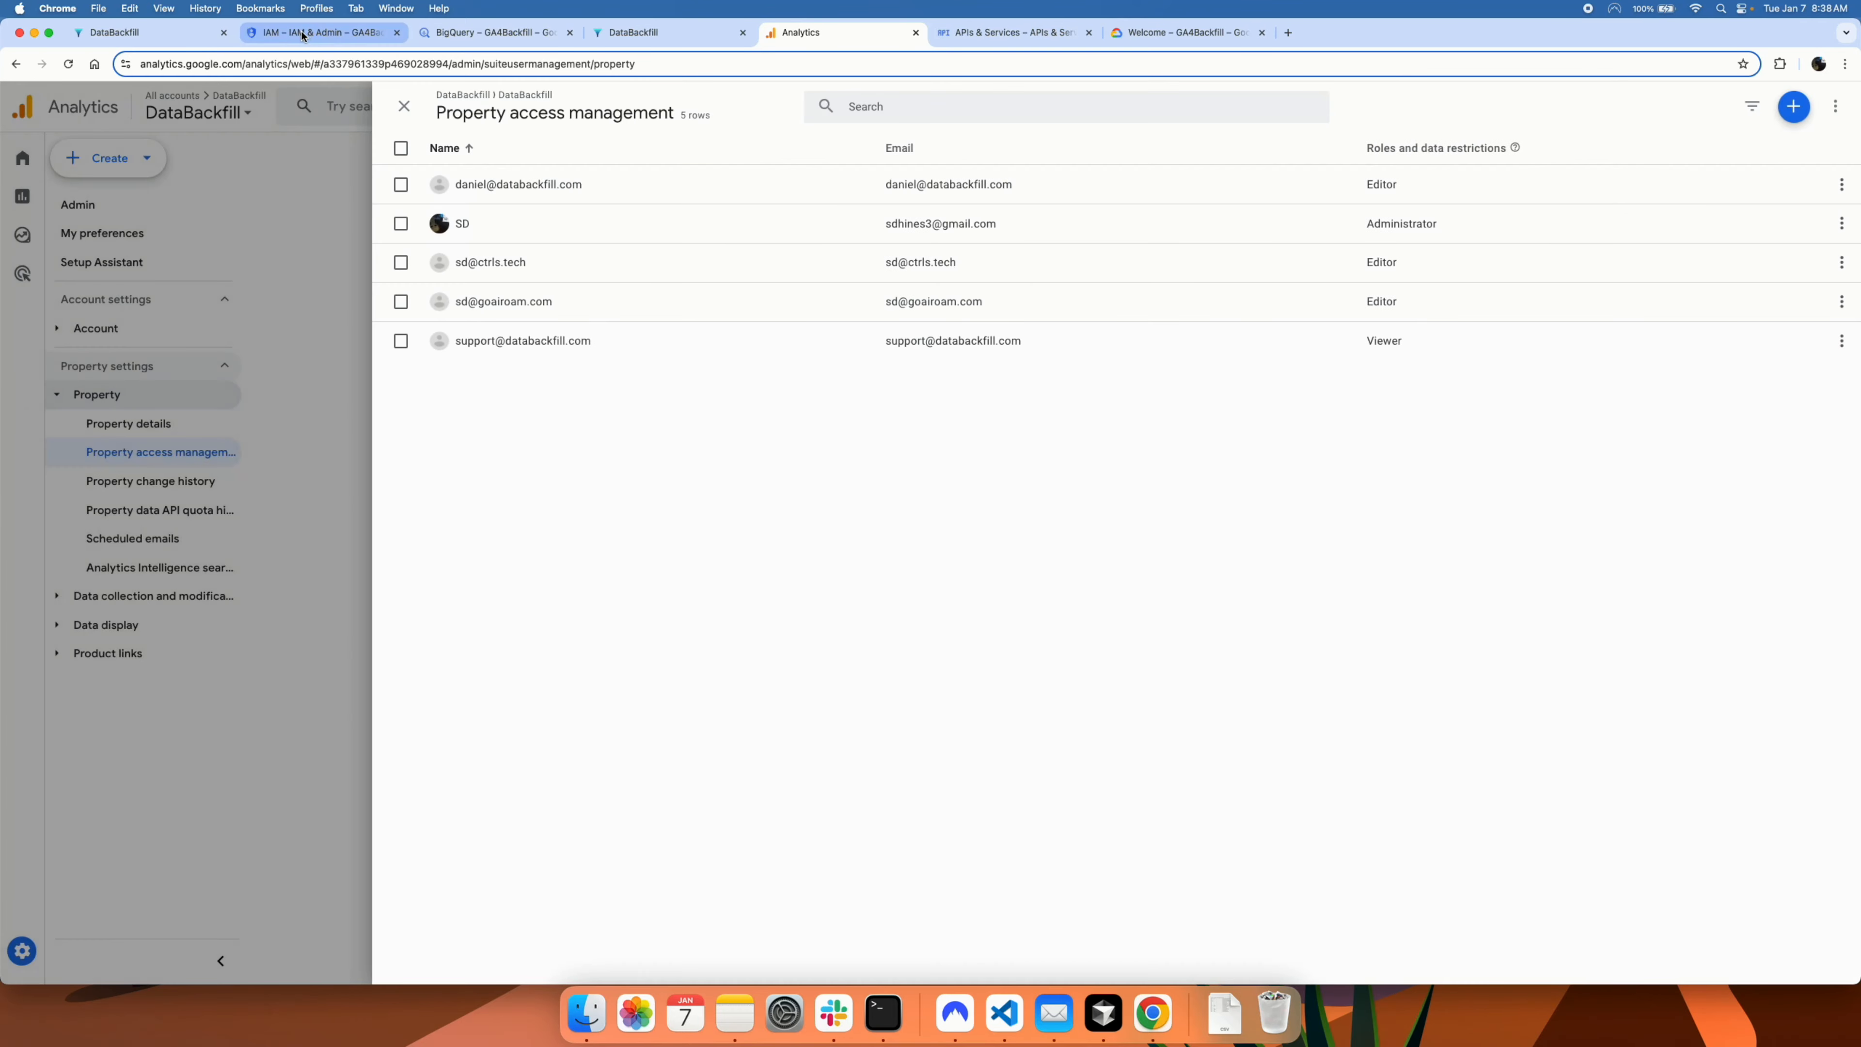
key("super+1")
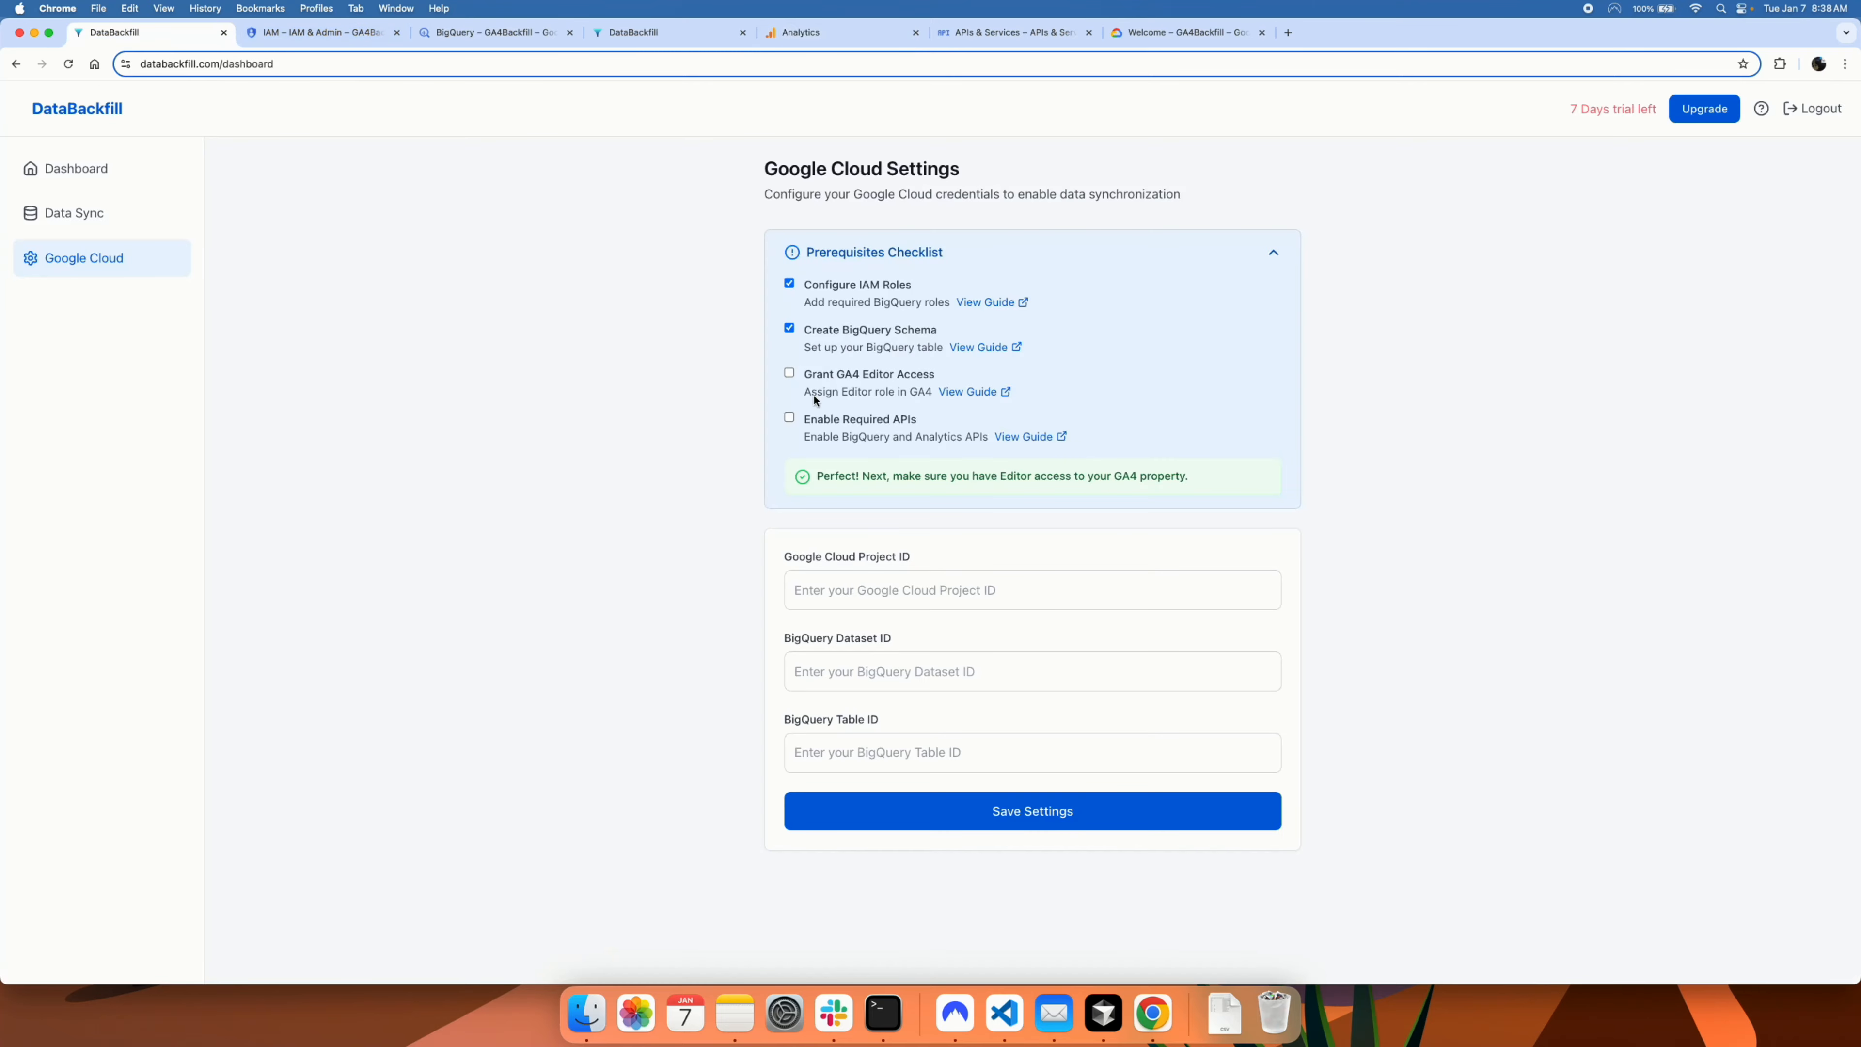
Step: Tick Grant GA4 Editor Access and bring up the APIs & Services dashboard
left_click(788, 373)
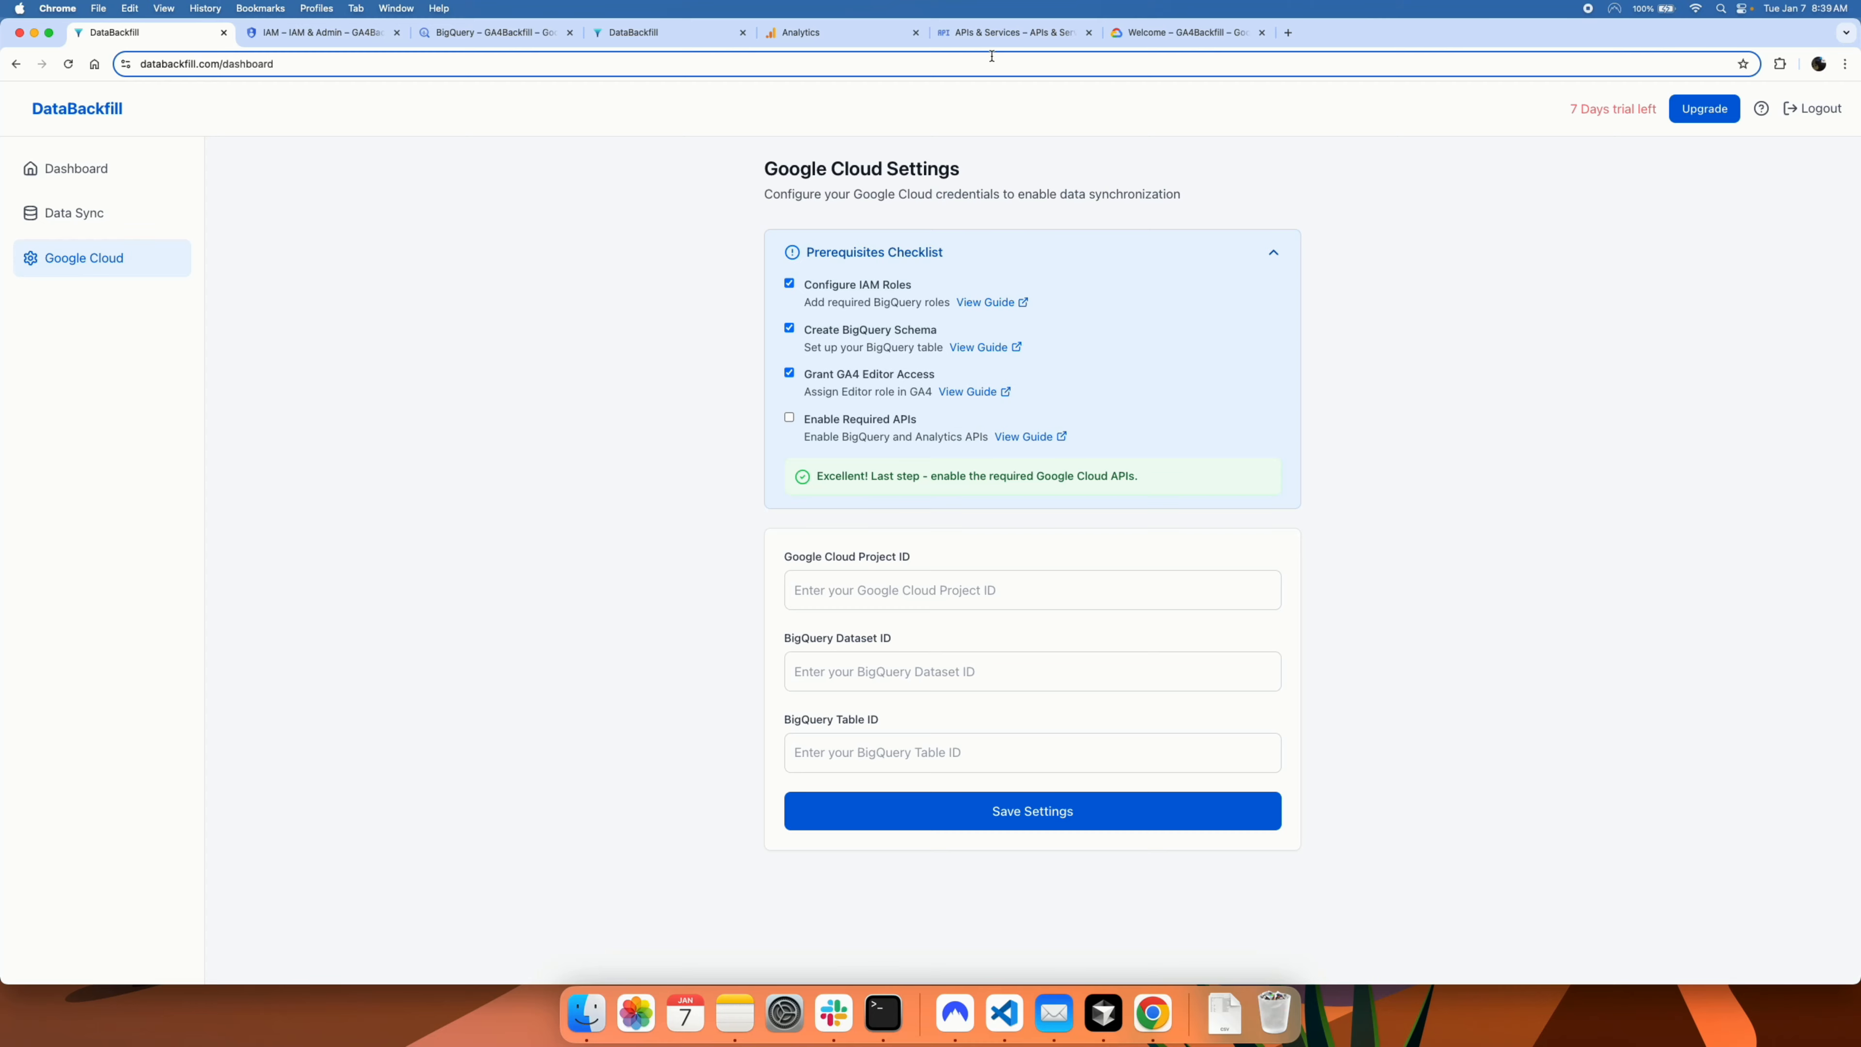
left_click(996, 32)
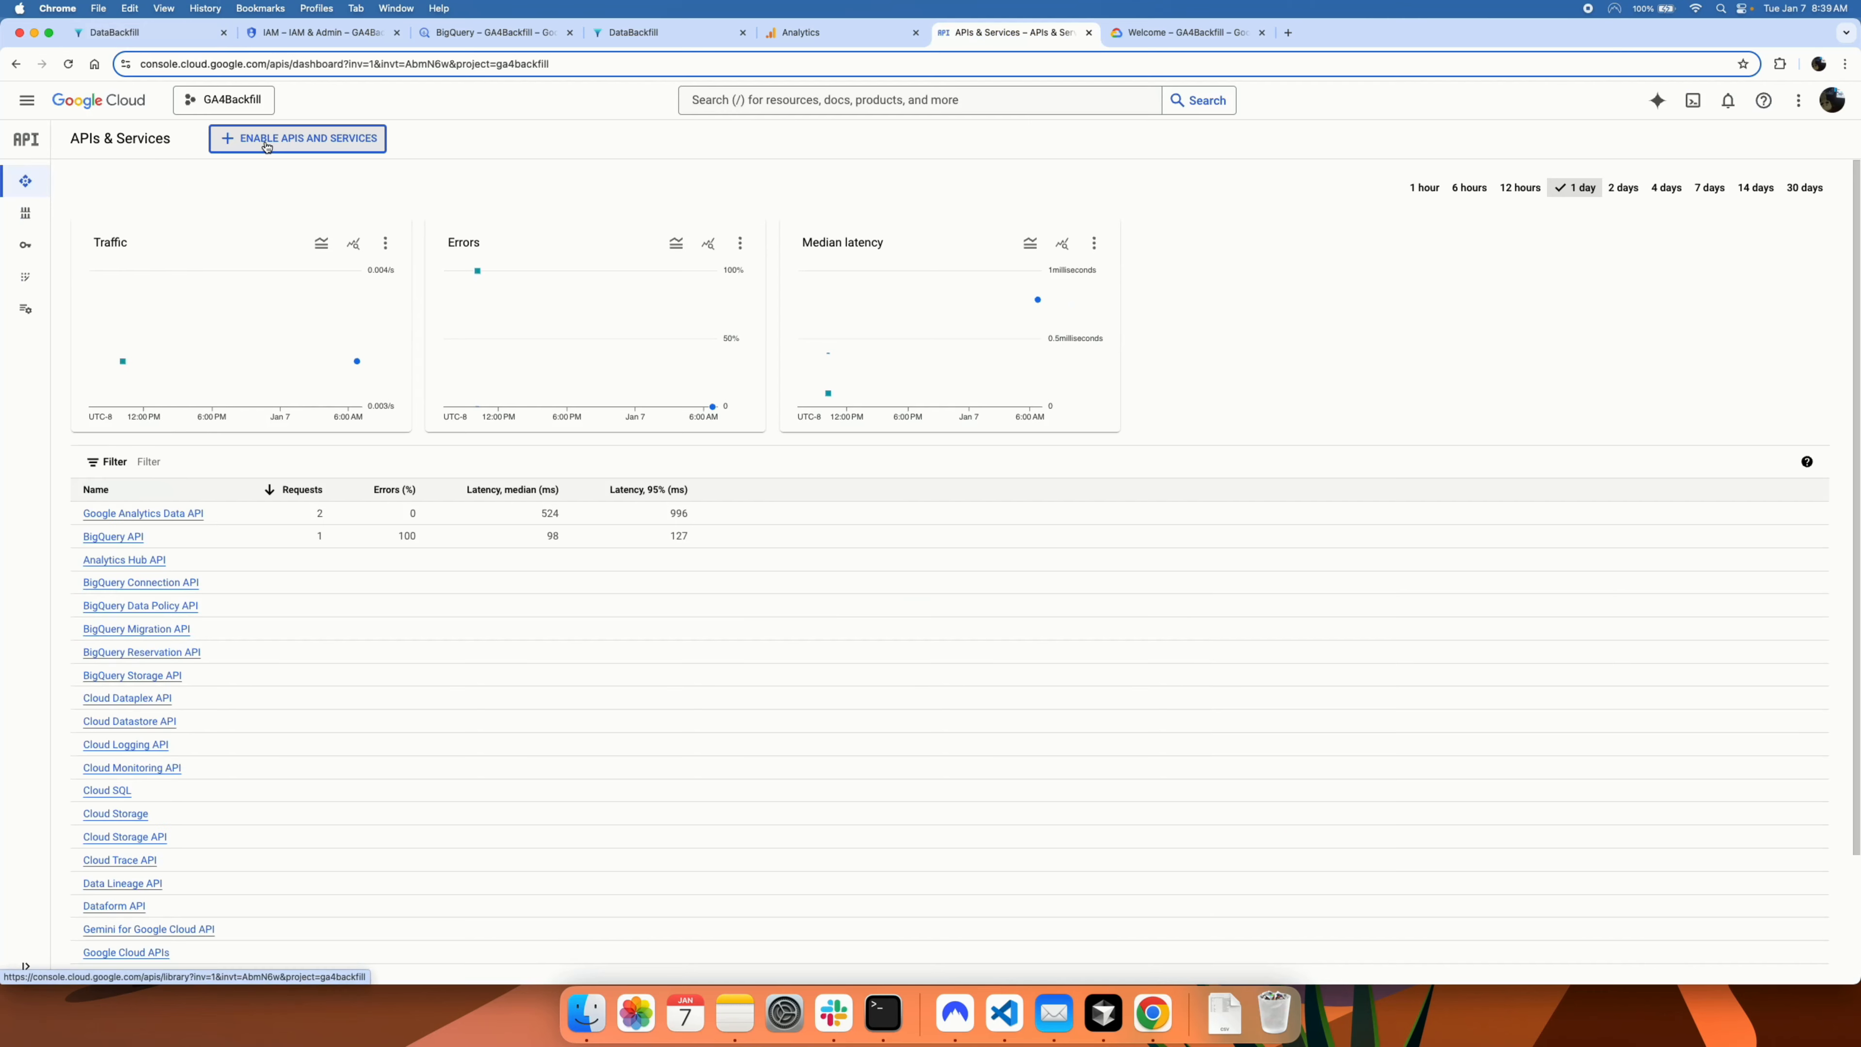
Step: Search the API Library for 'bigquery api' and verify BigQuery API shows API Enabled
left_click(266, 146)
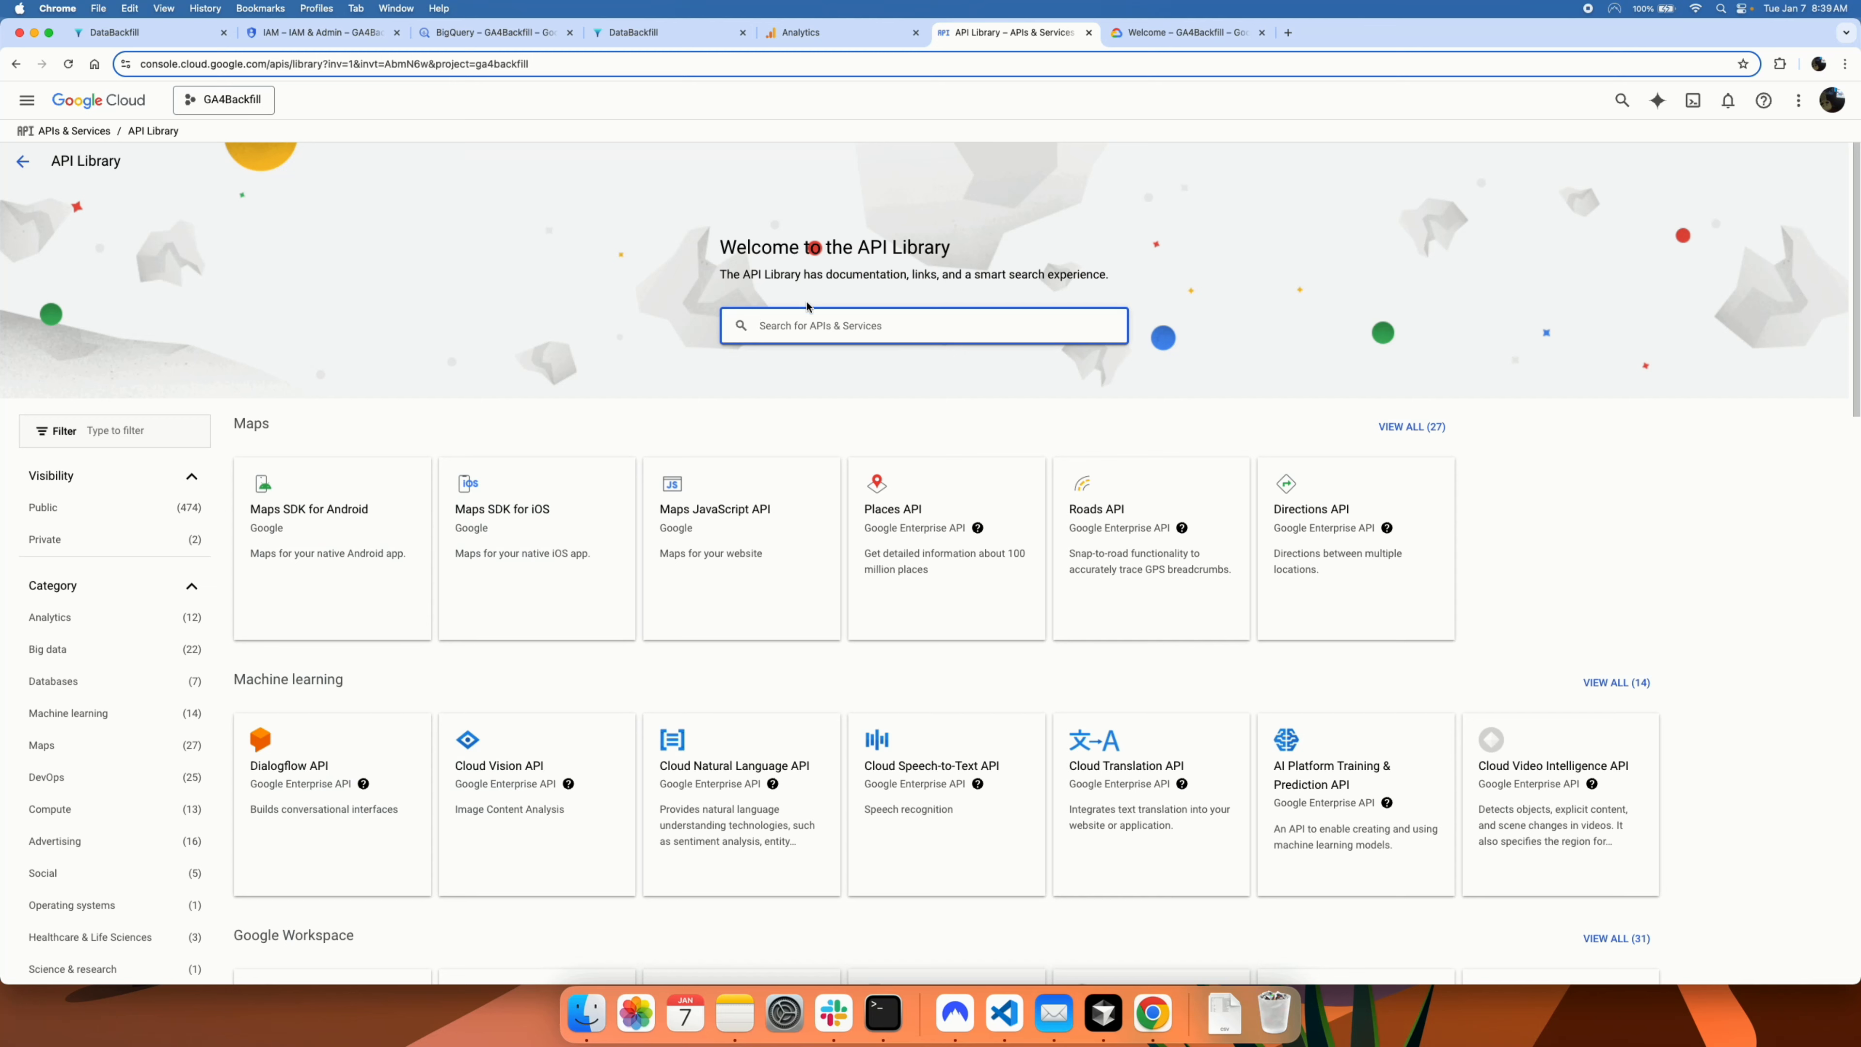
type("bigq")
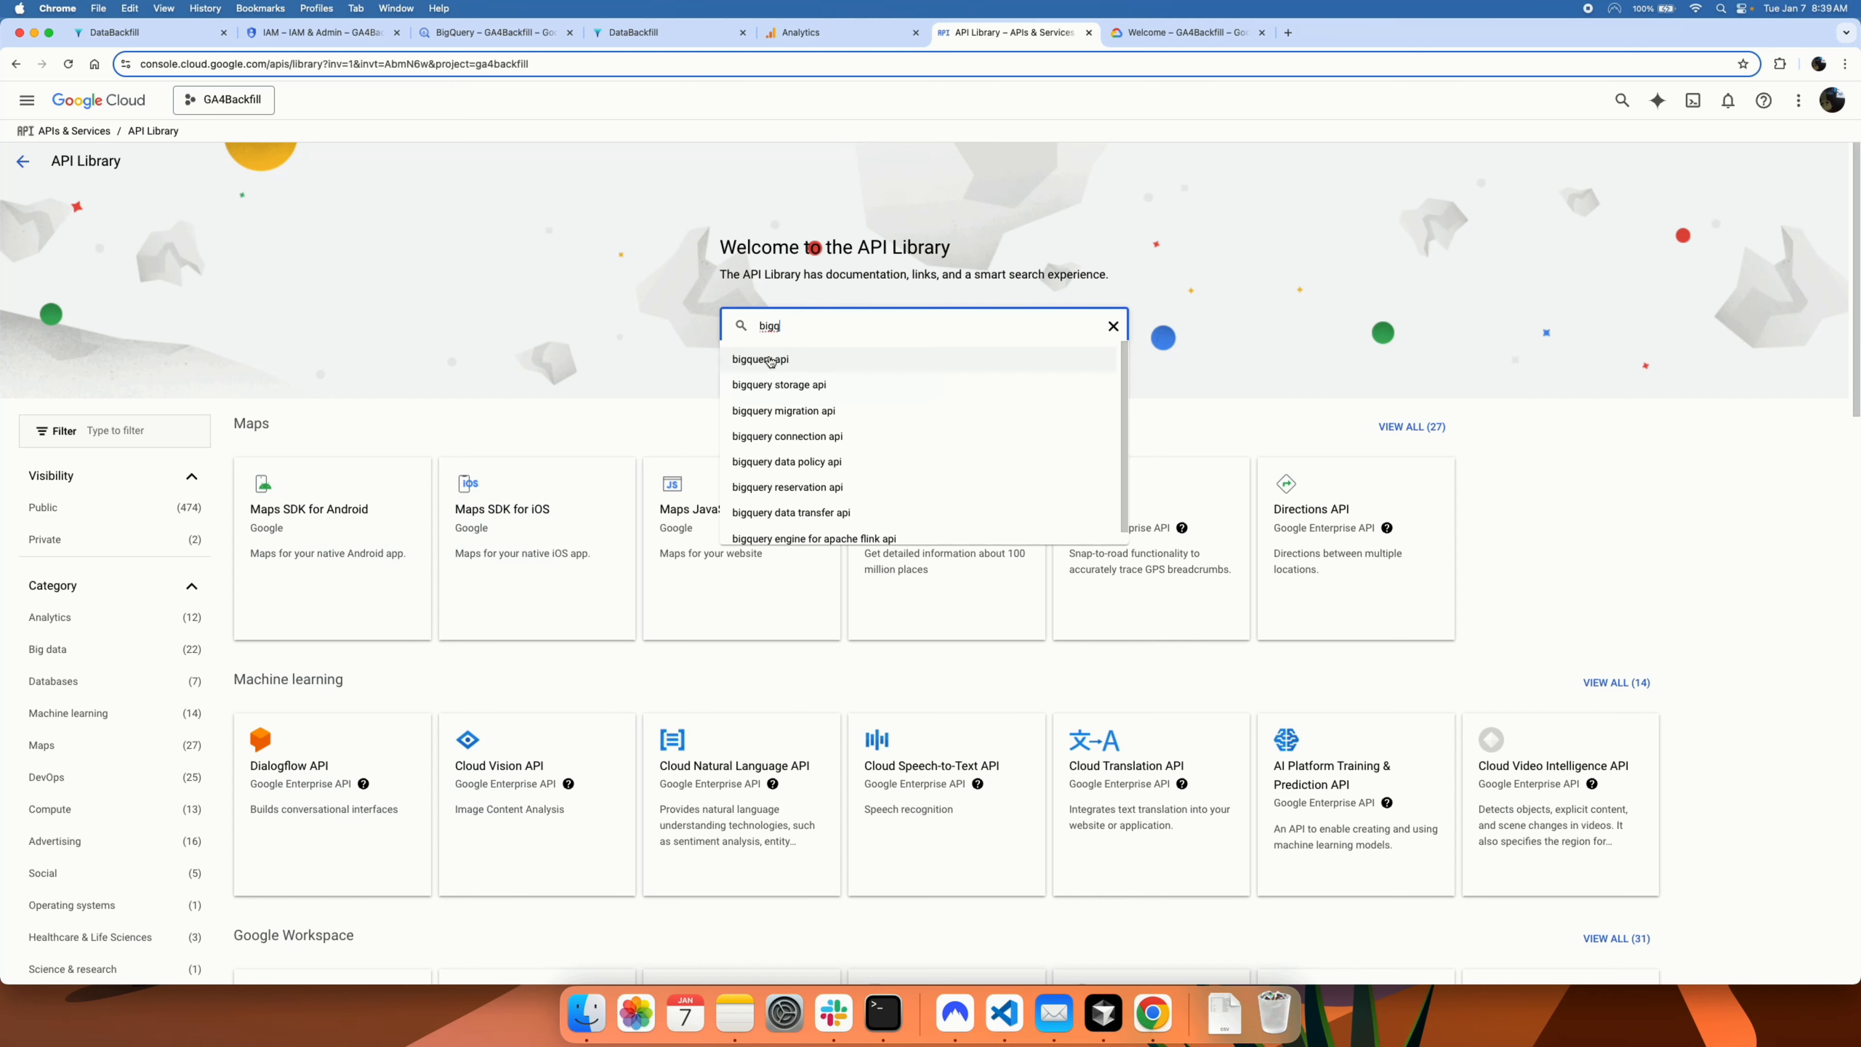
left_click(766, 359)
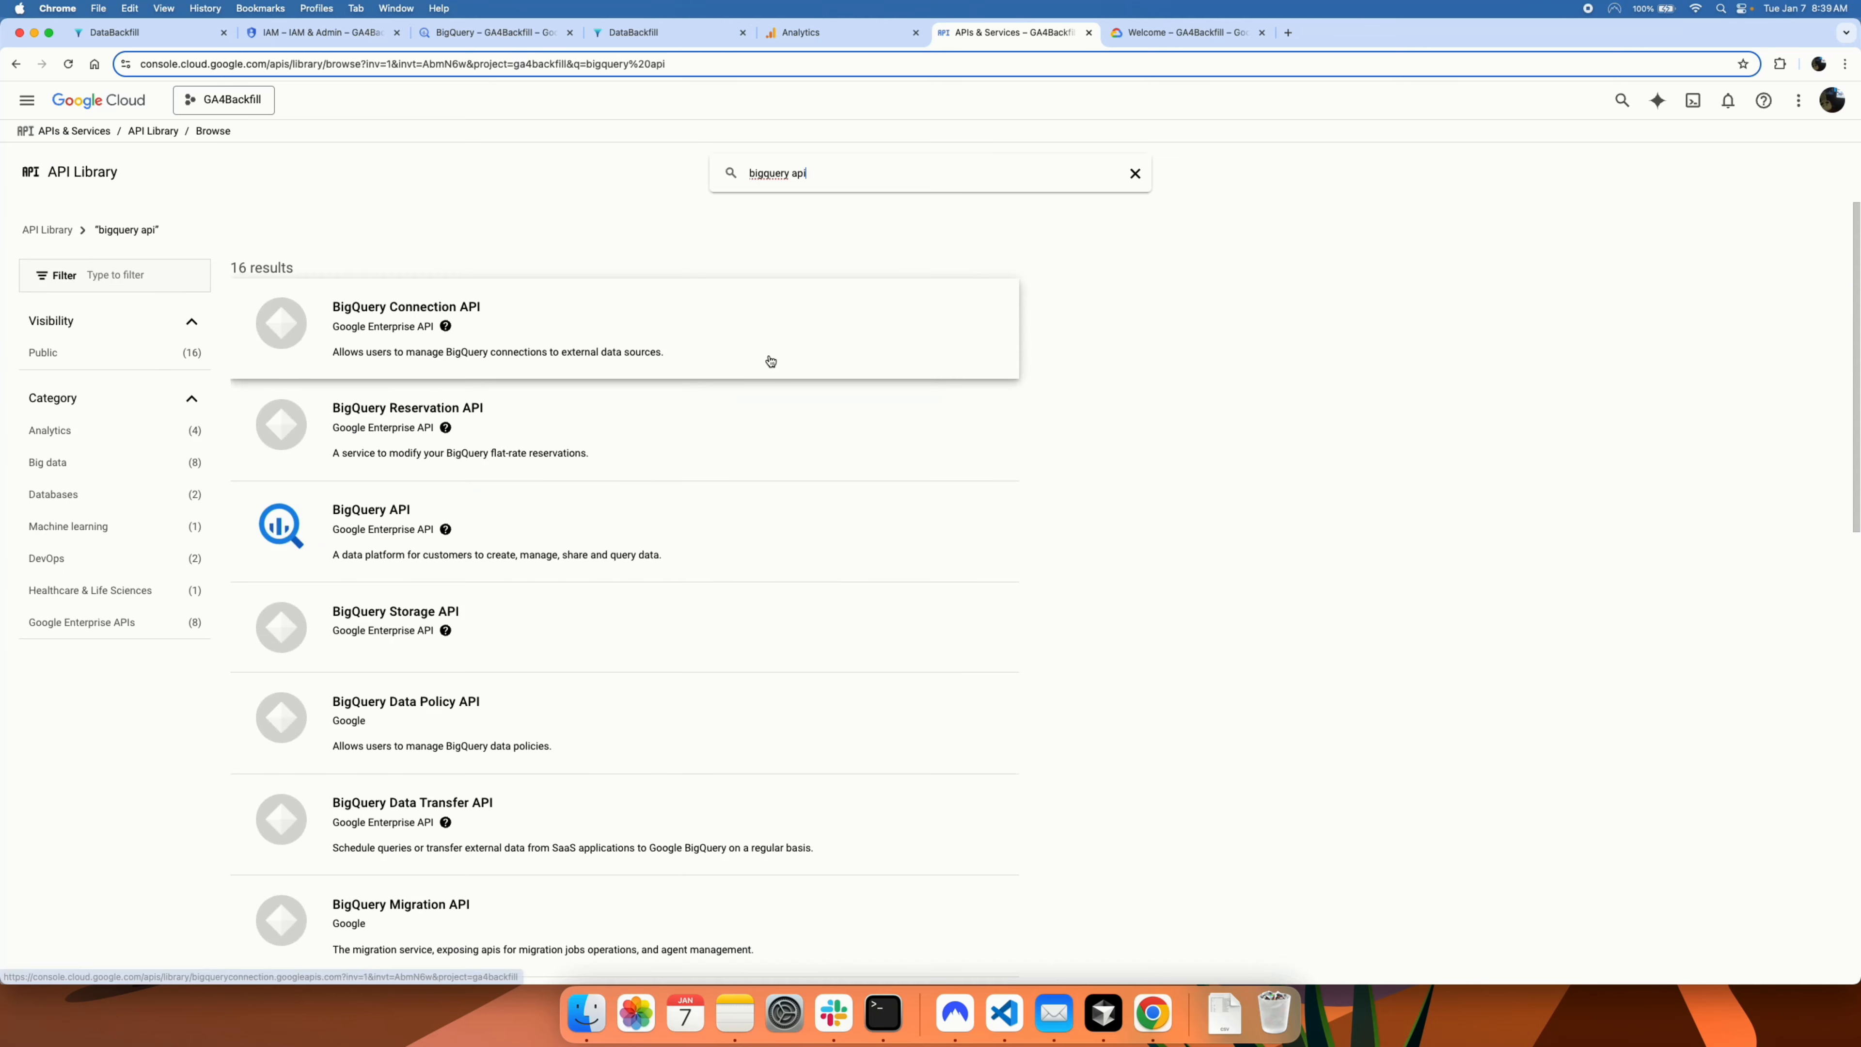
left_click(543, 532)
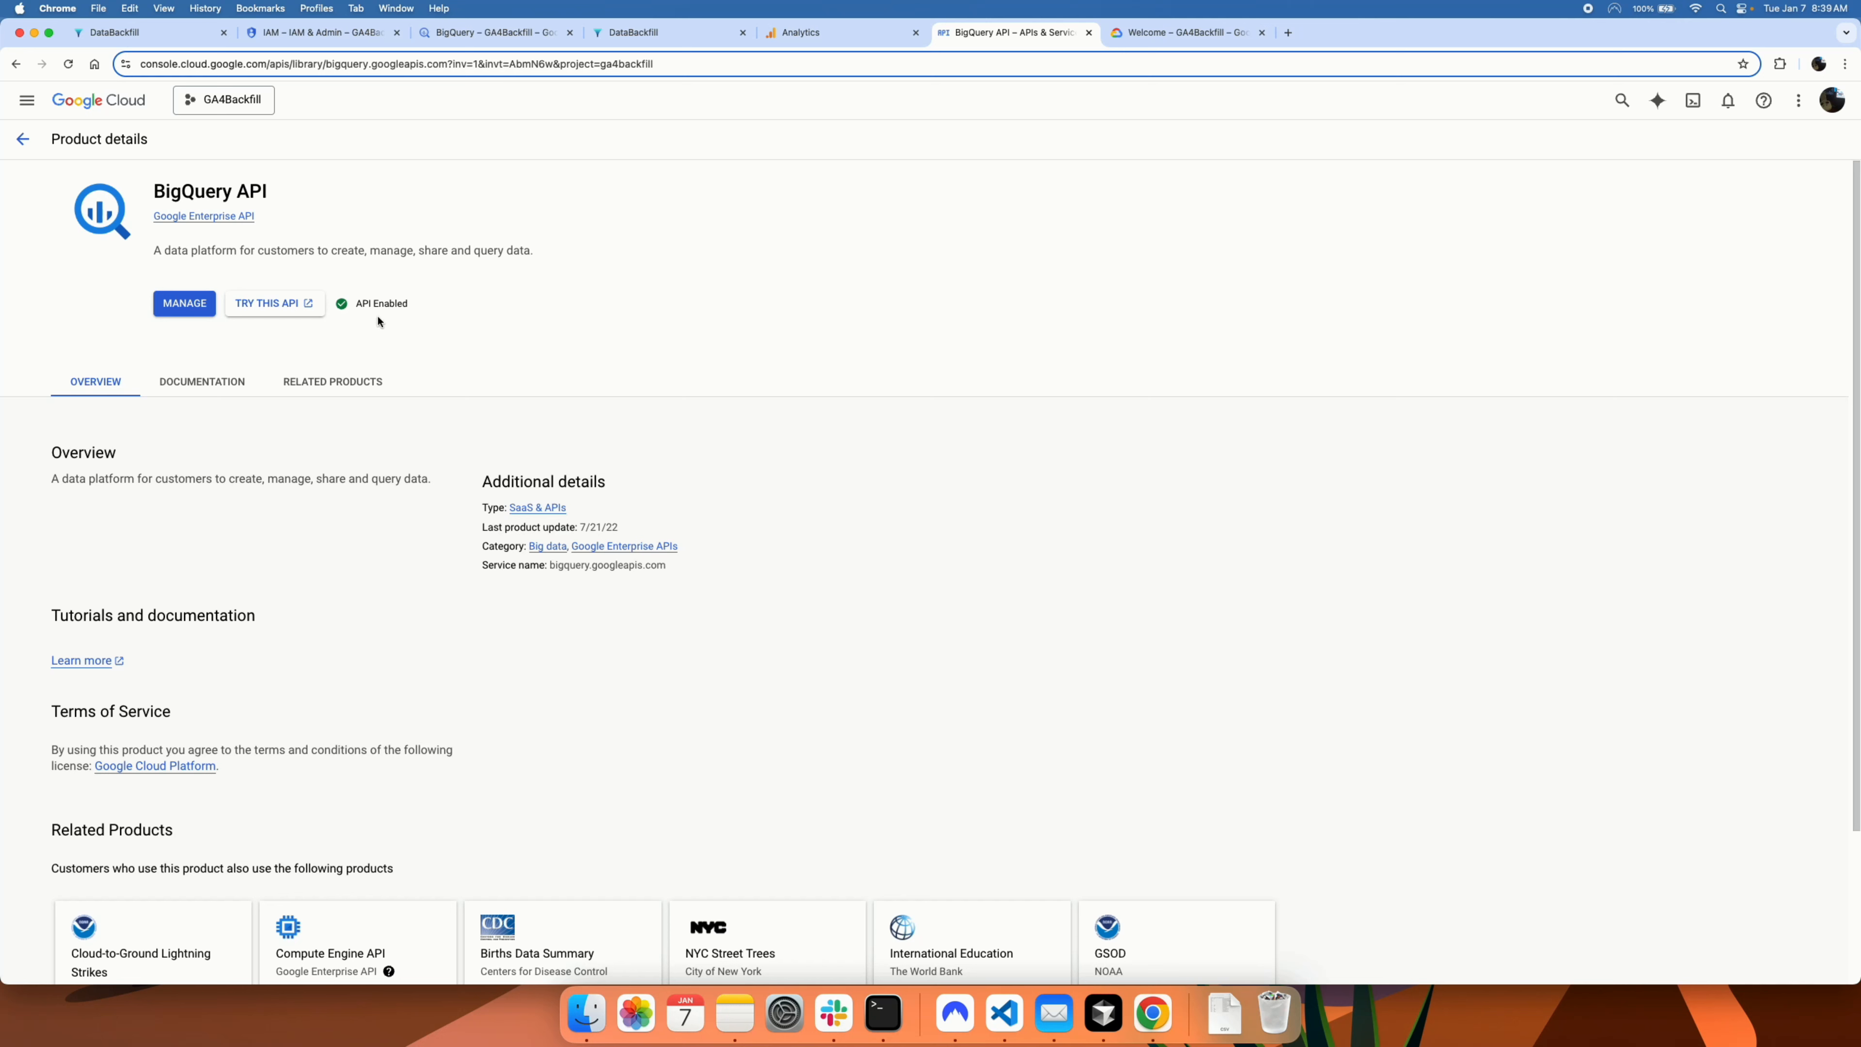
left_click(22, 138)
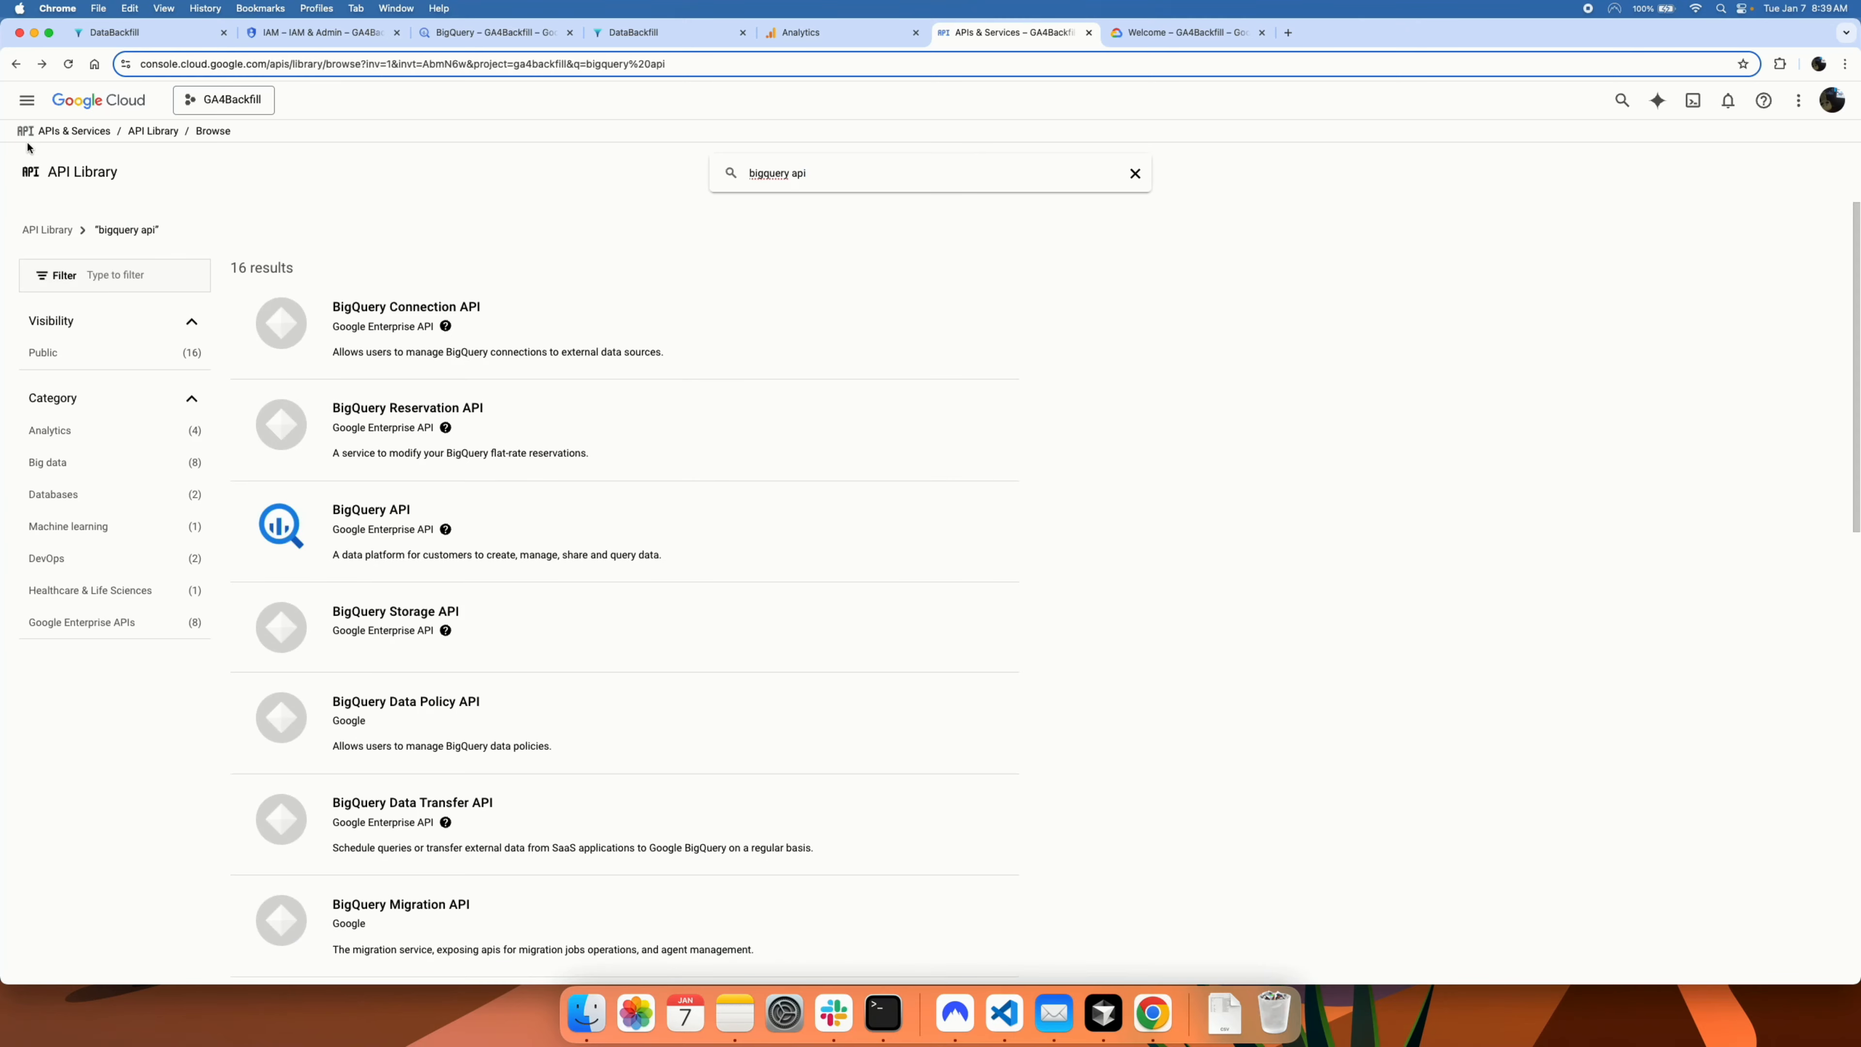
Step: Search for 'google analytics api' and verify Google Analytics Data API is enabled
triple_click(781, 167)
type("google anal")
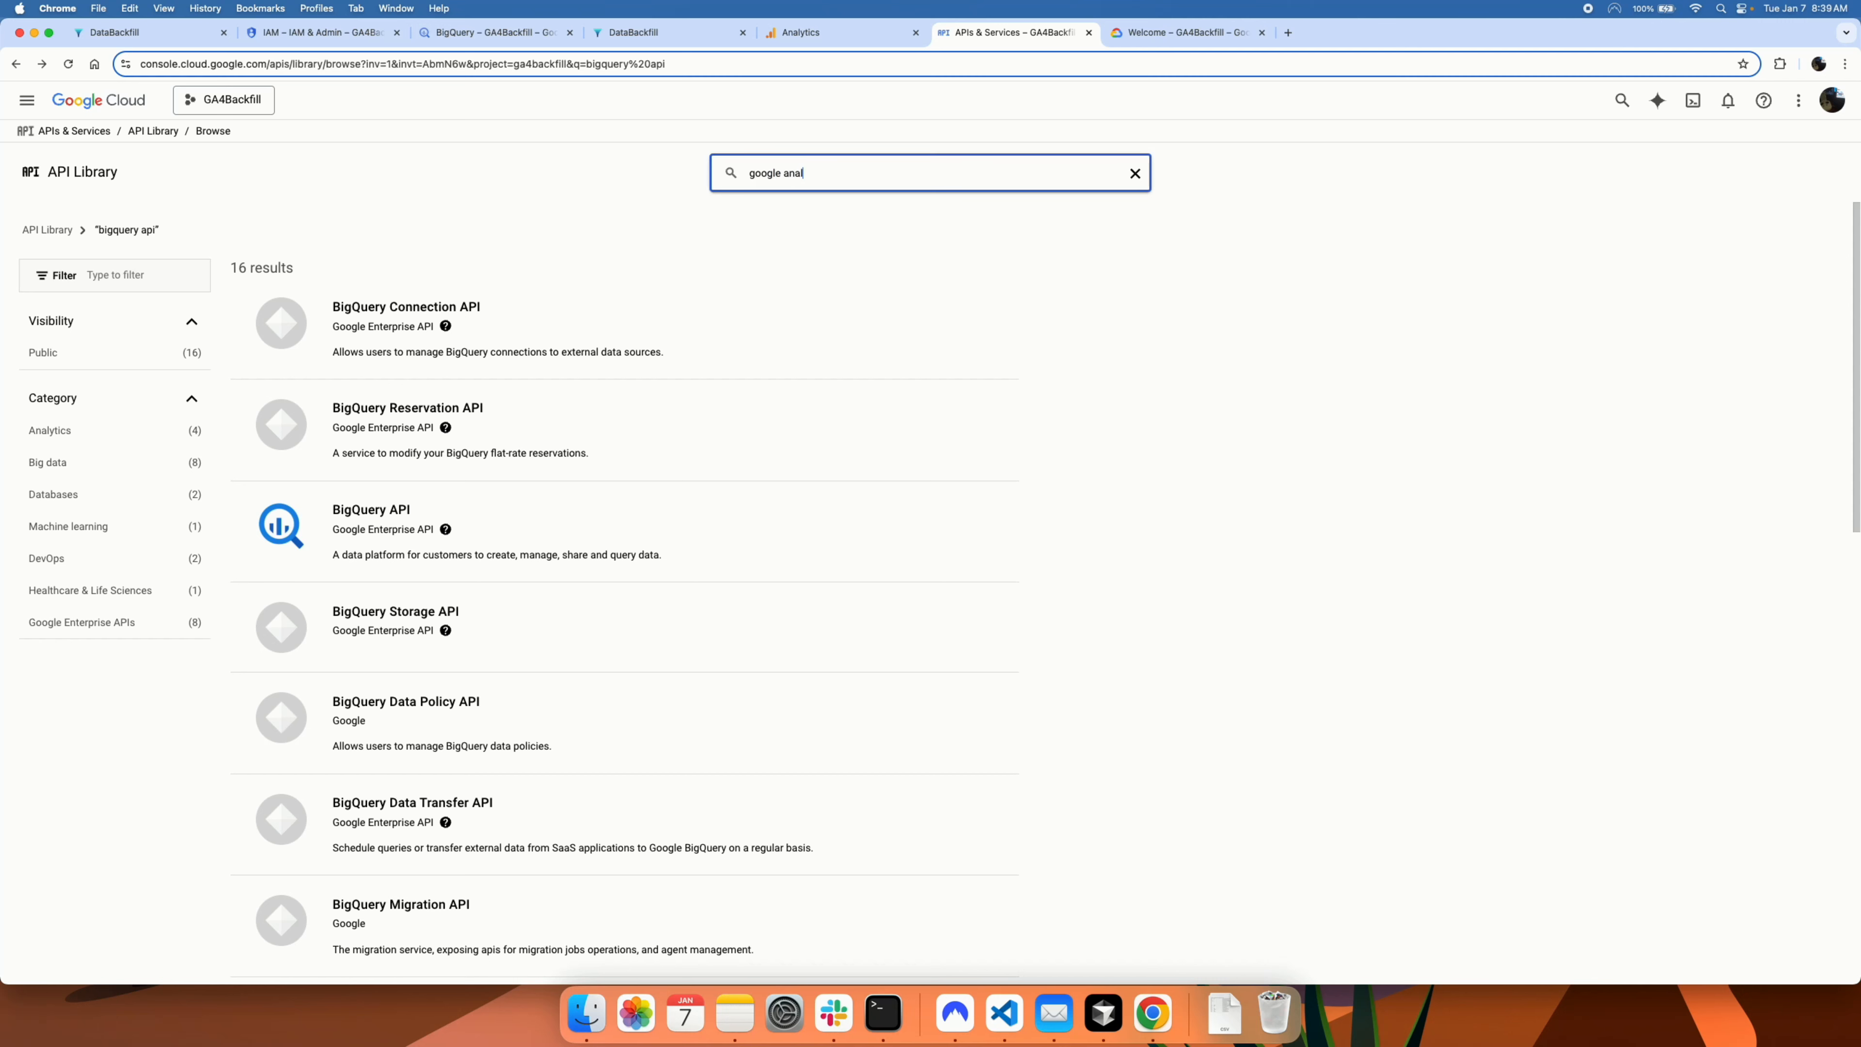
left_click(790, 206)
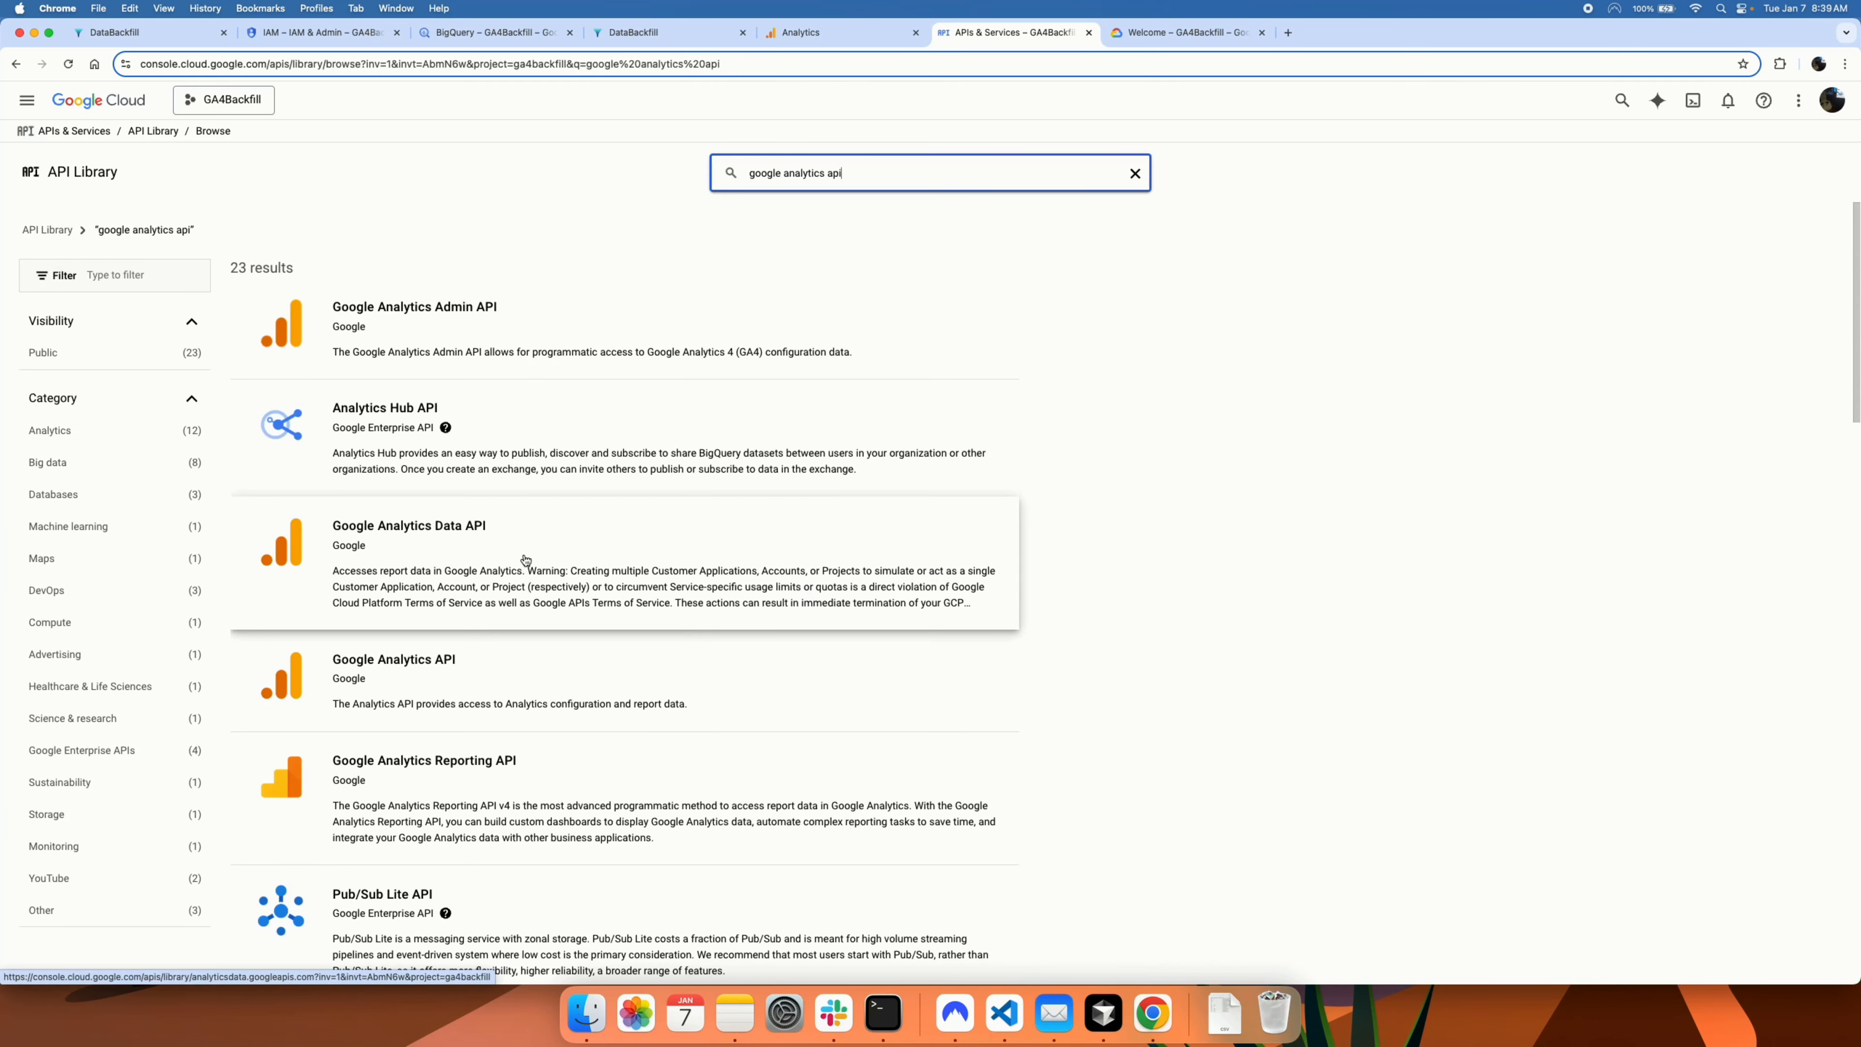
left_click(473, 551)
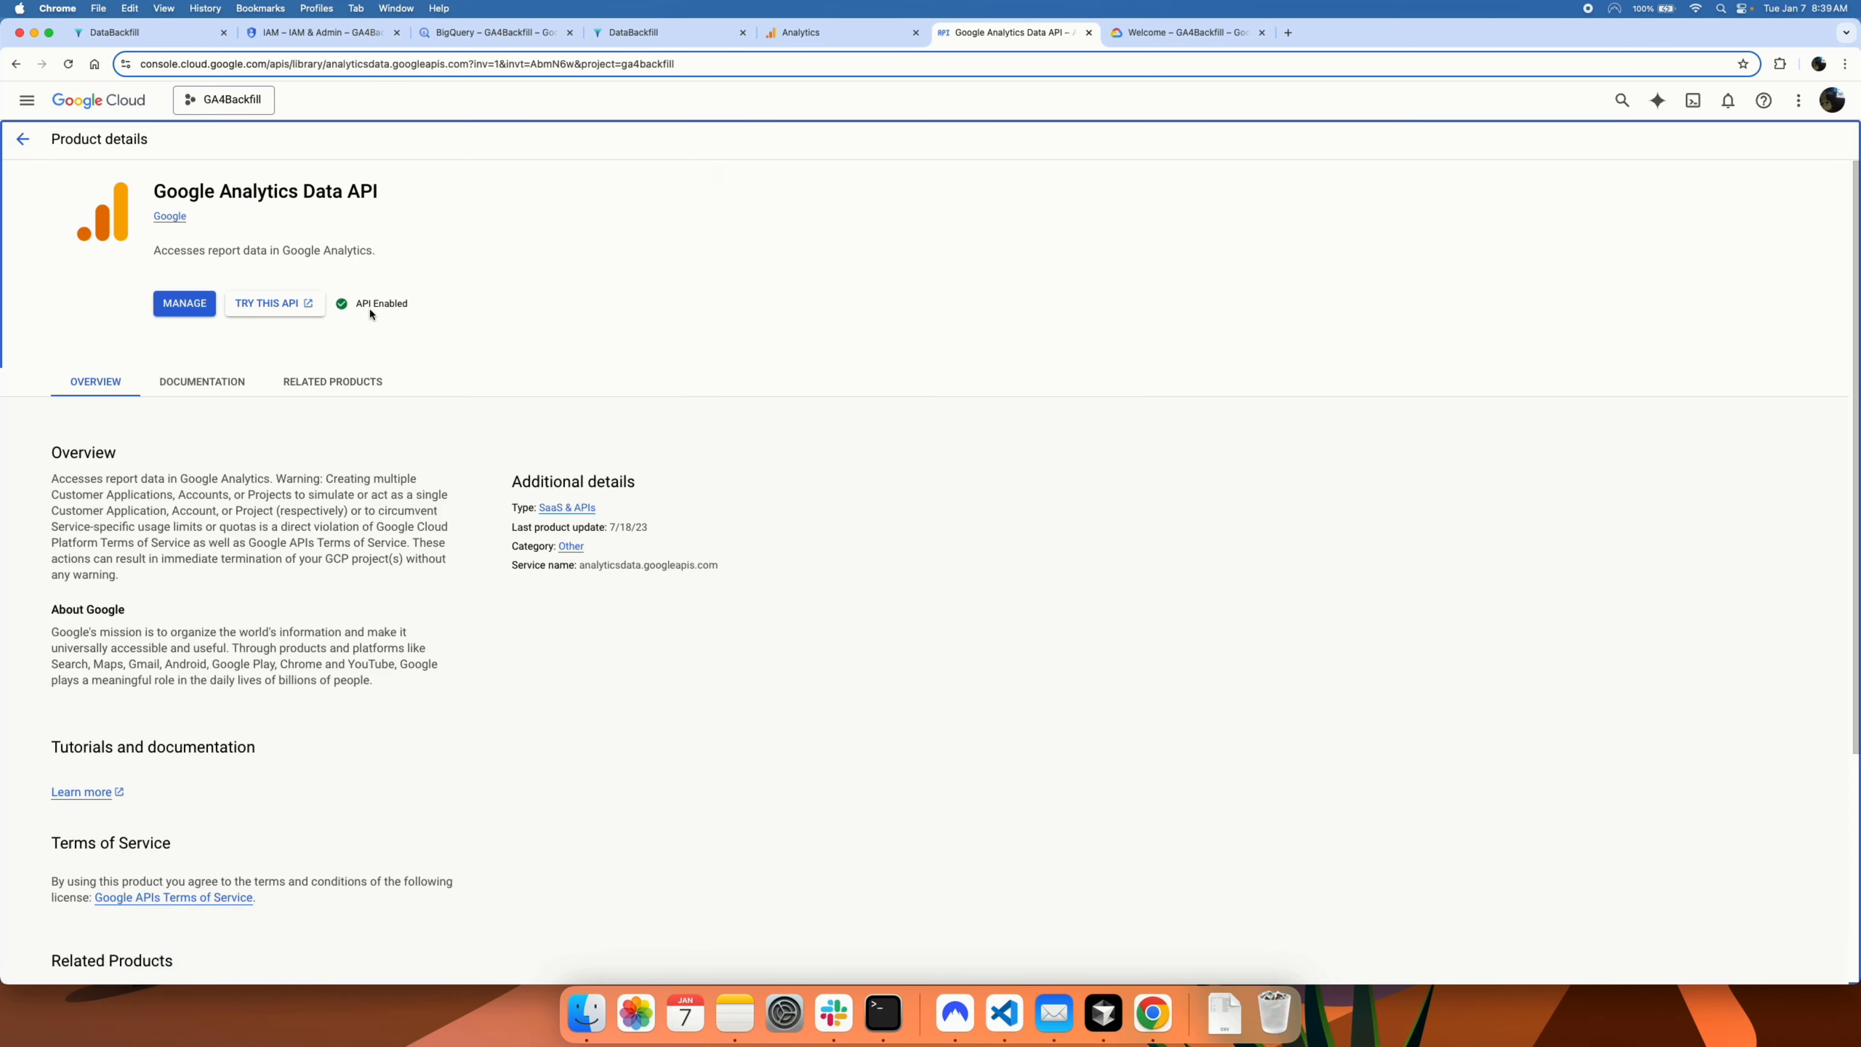
left_click(150, 35)
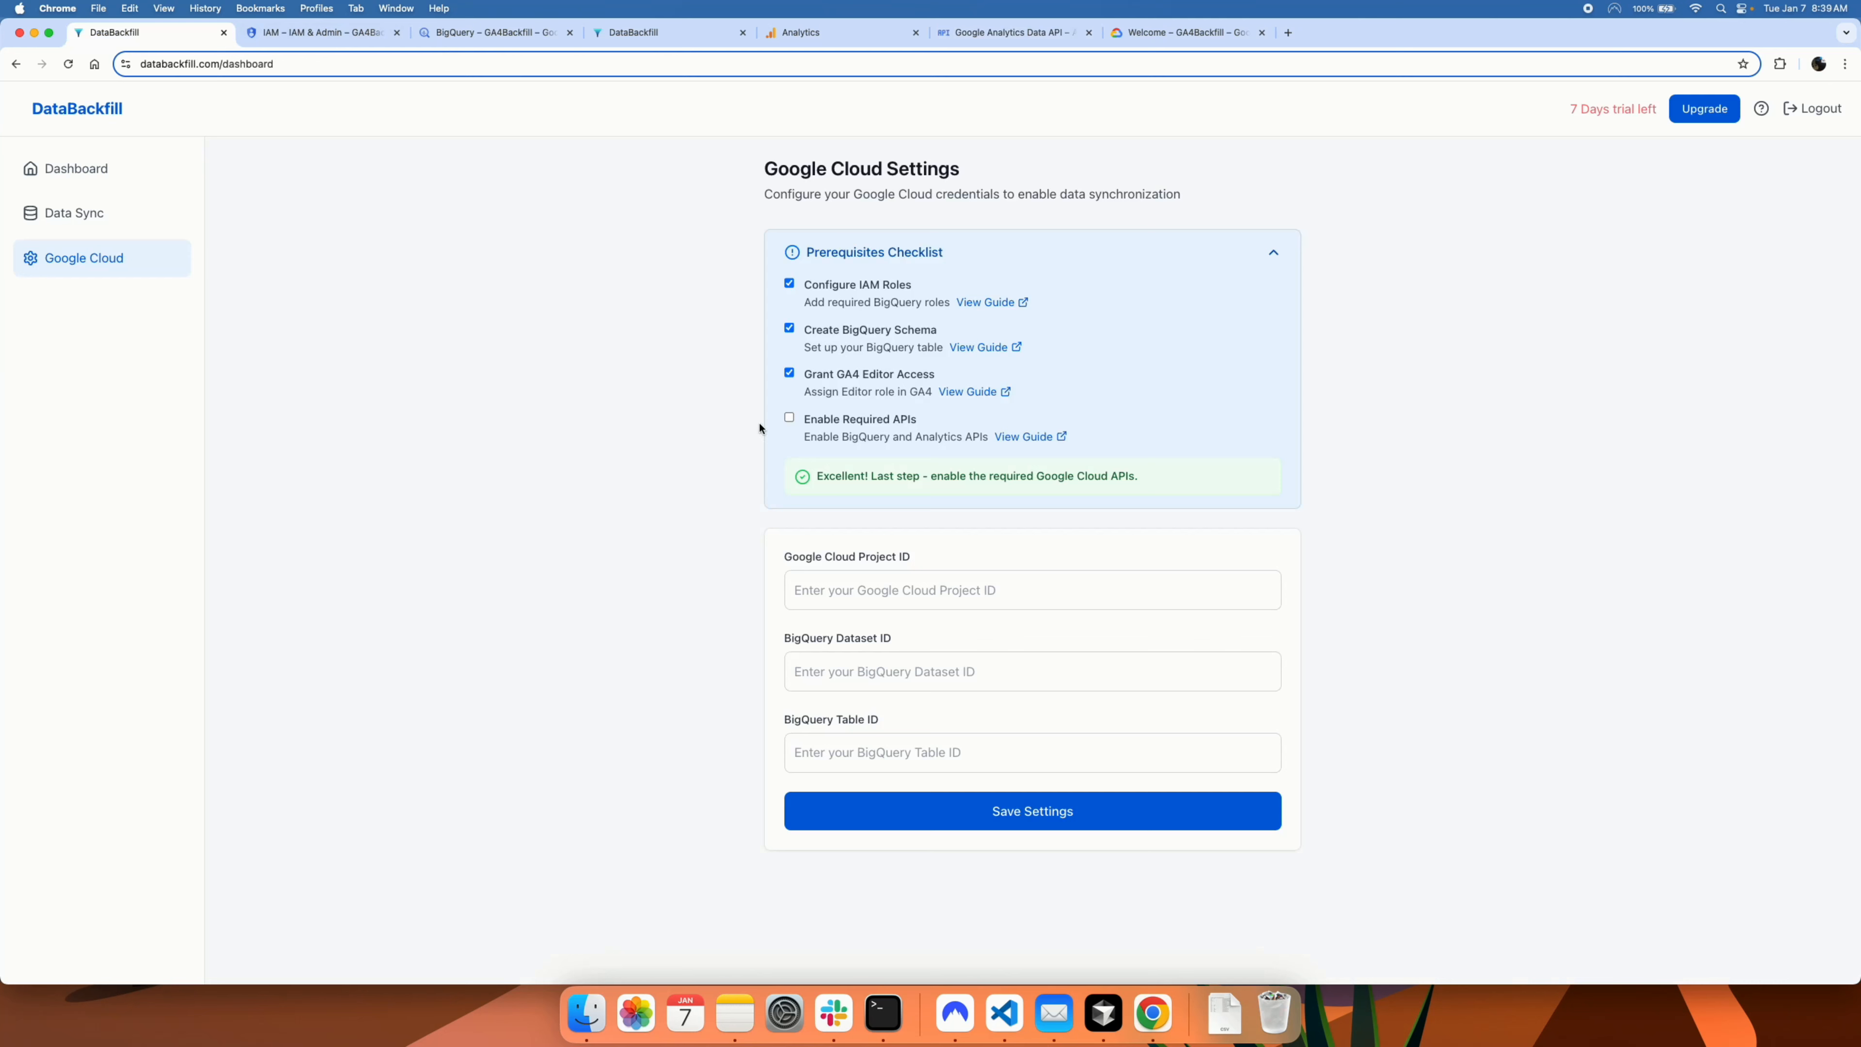
Step: Tick Enable Required APIs and paste project ID ga4backfill copied from the Cloud welcome page
left_click(789, 417)
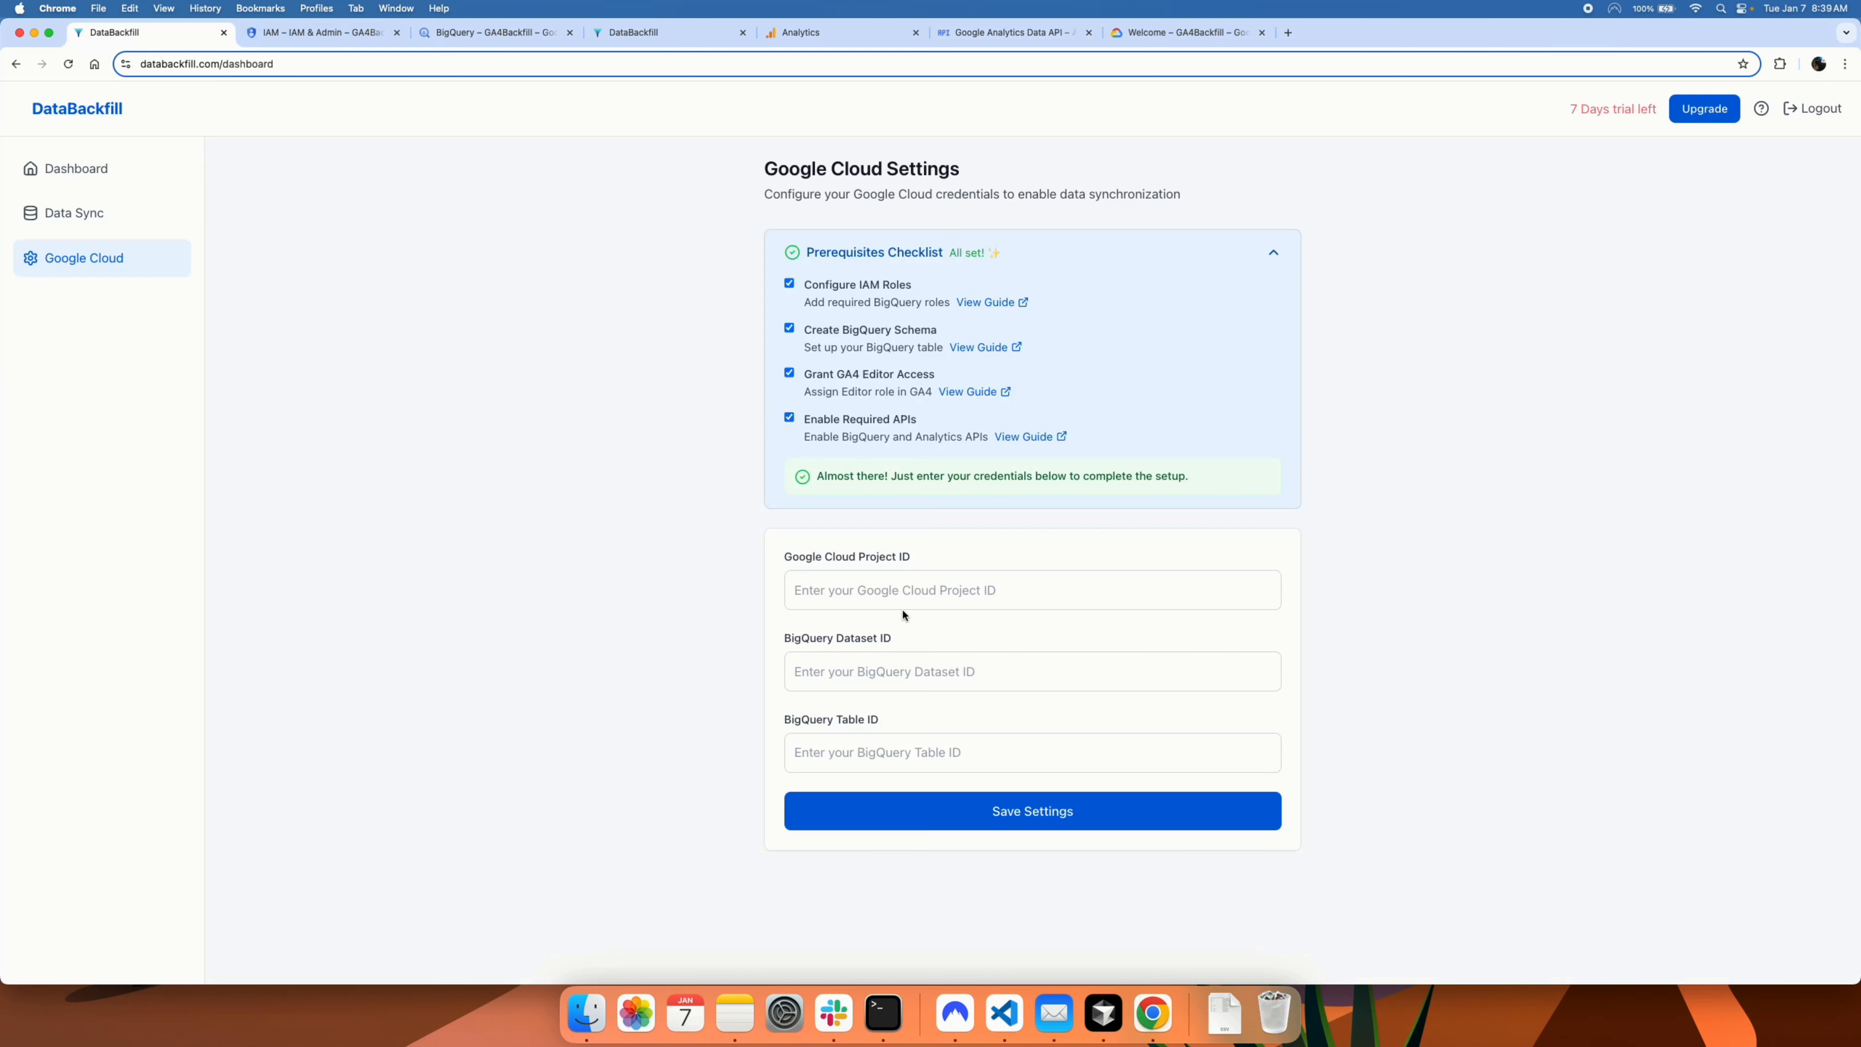
left_click(872, 589)
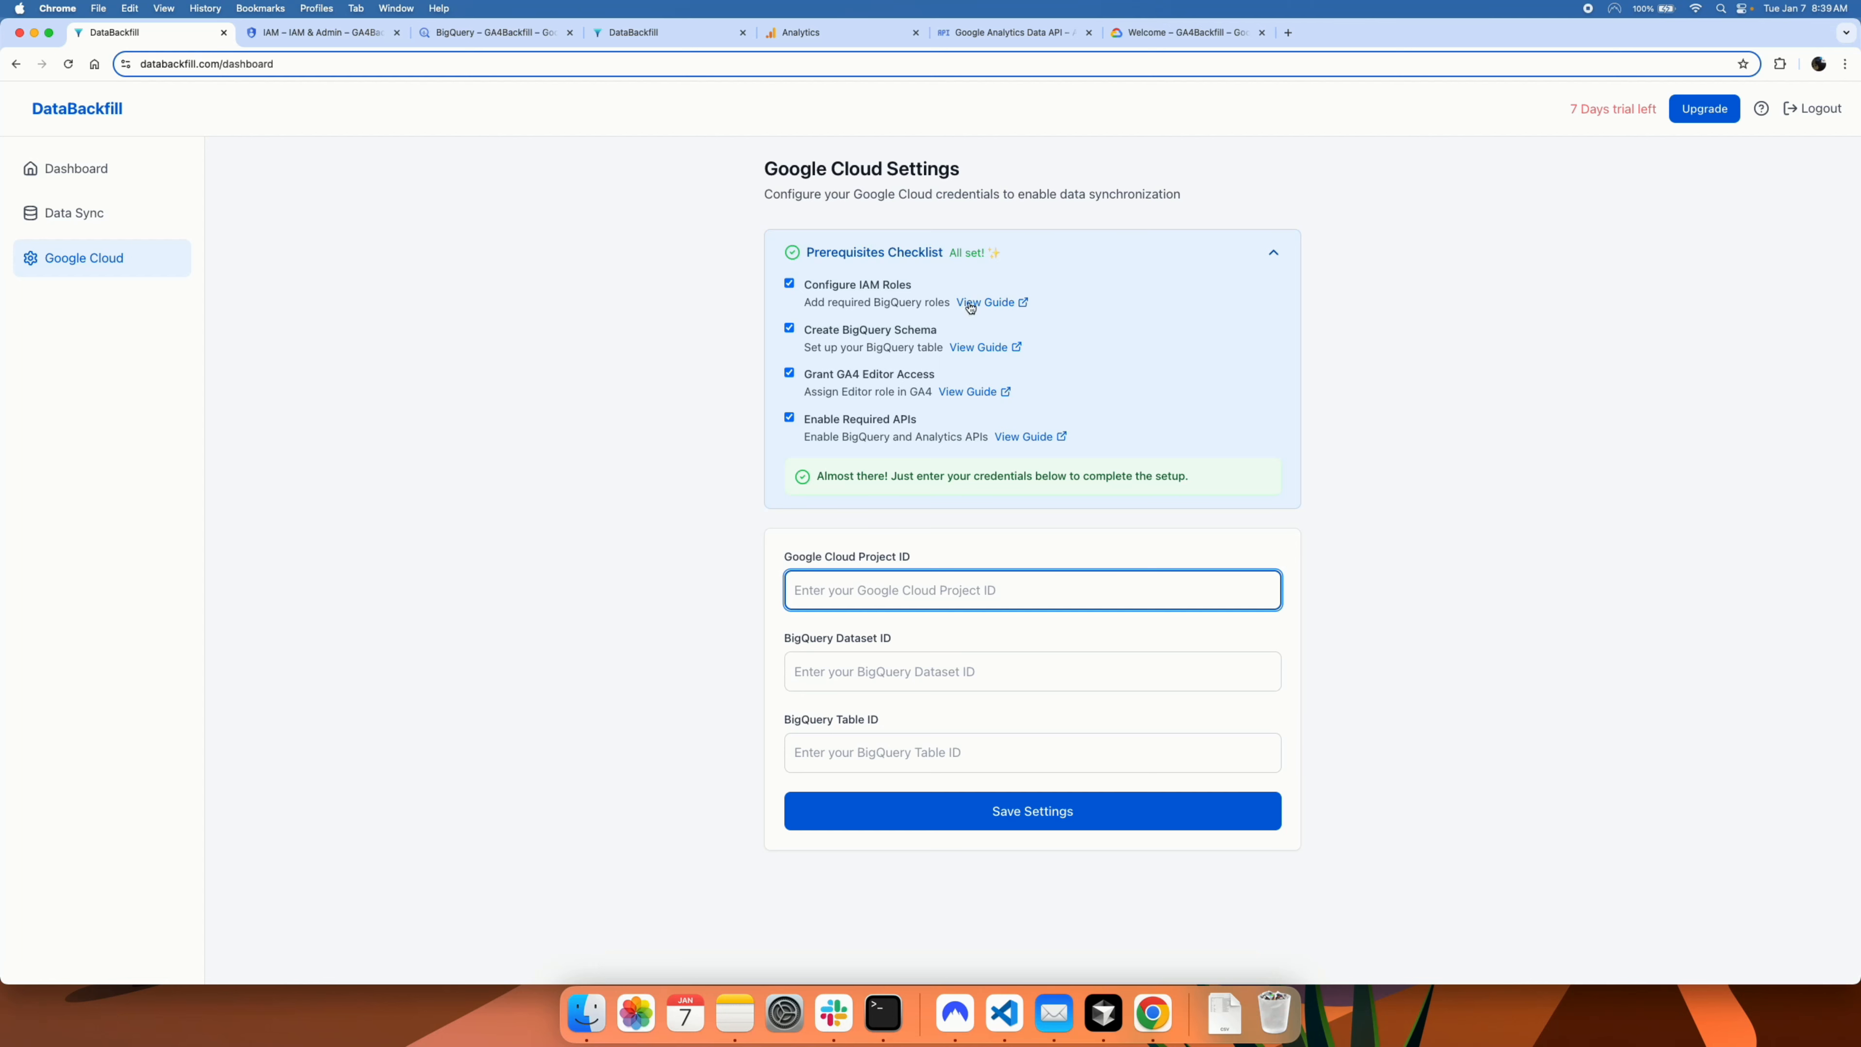
left_click(1150, 33)
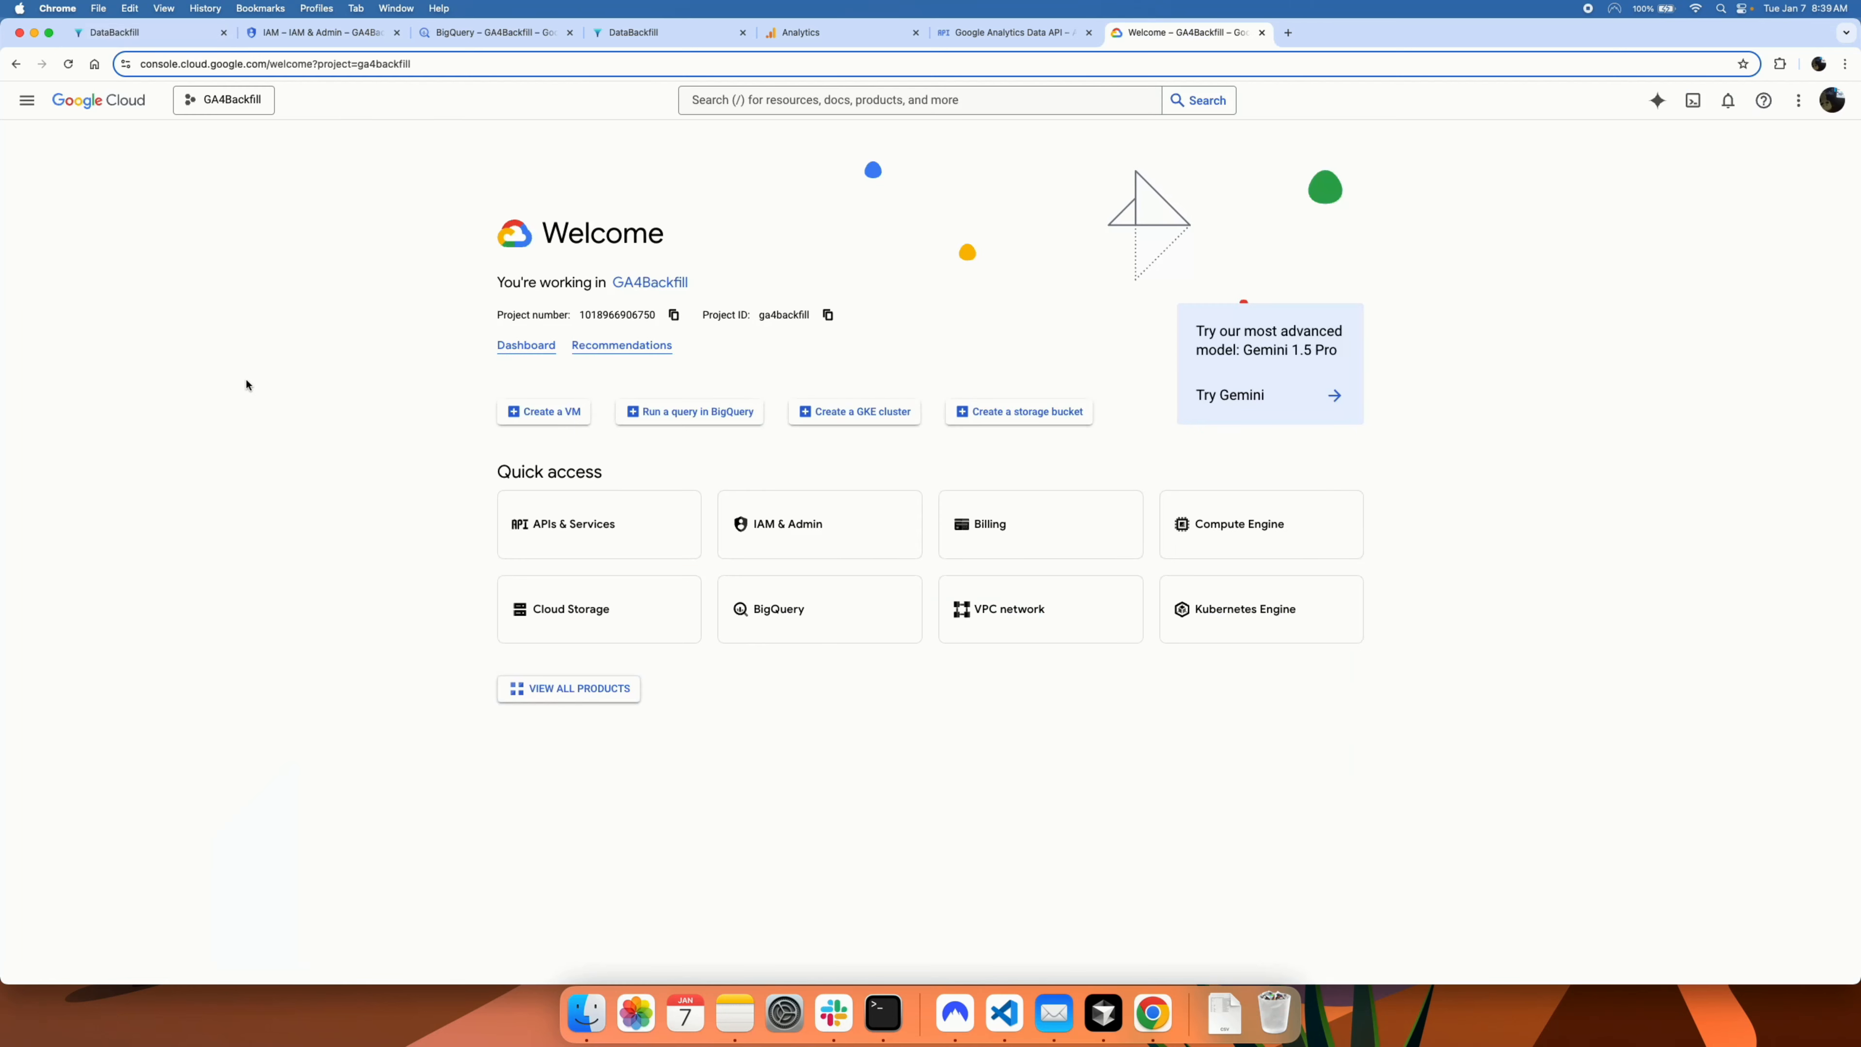
left_click(830, 316)
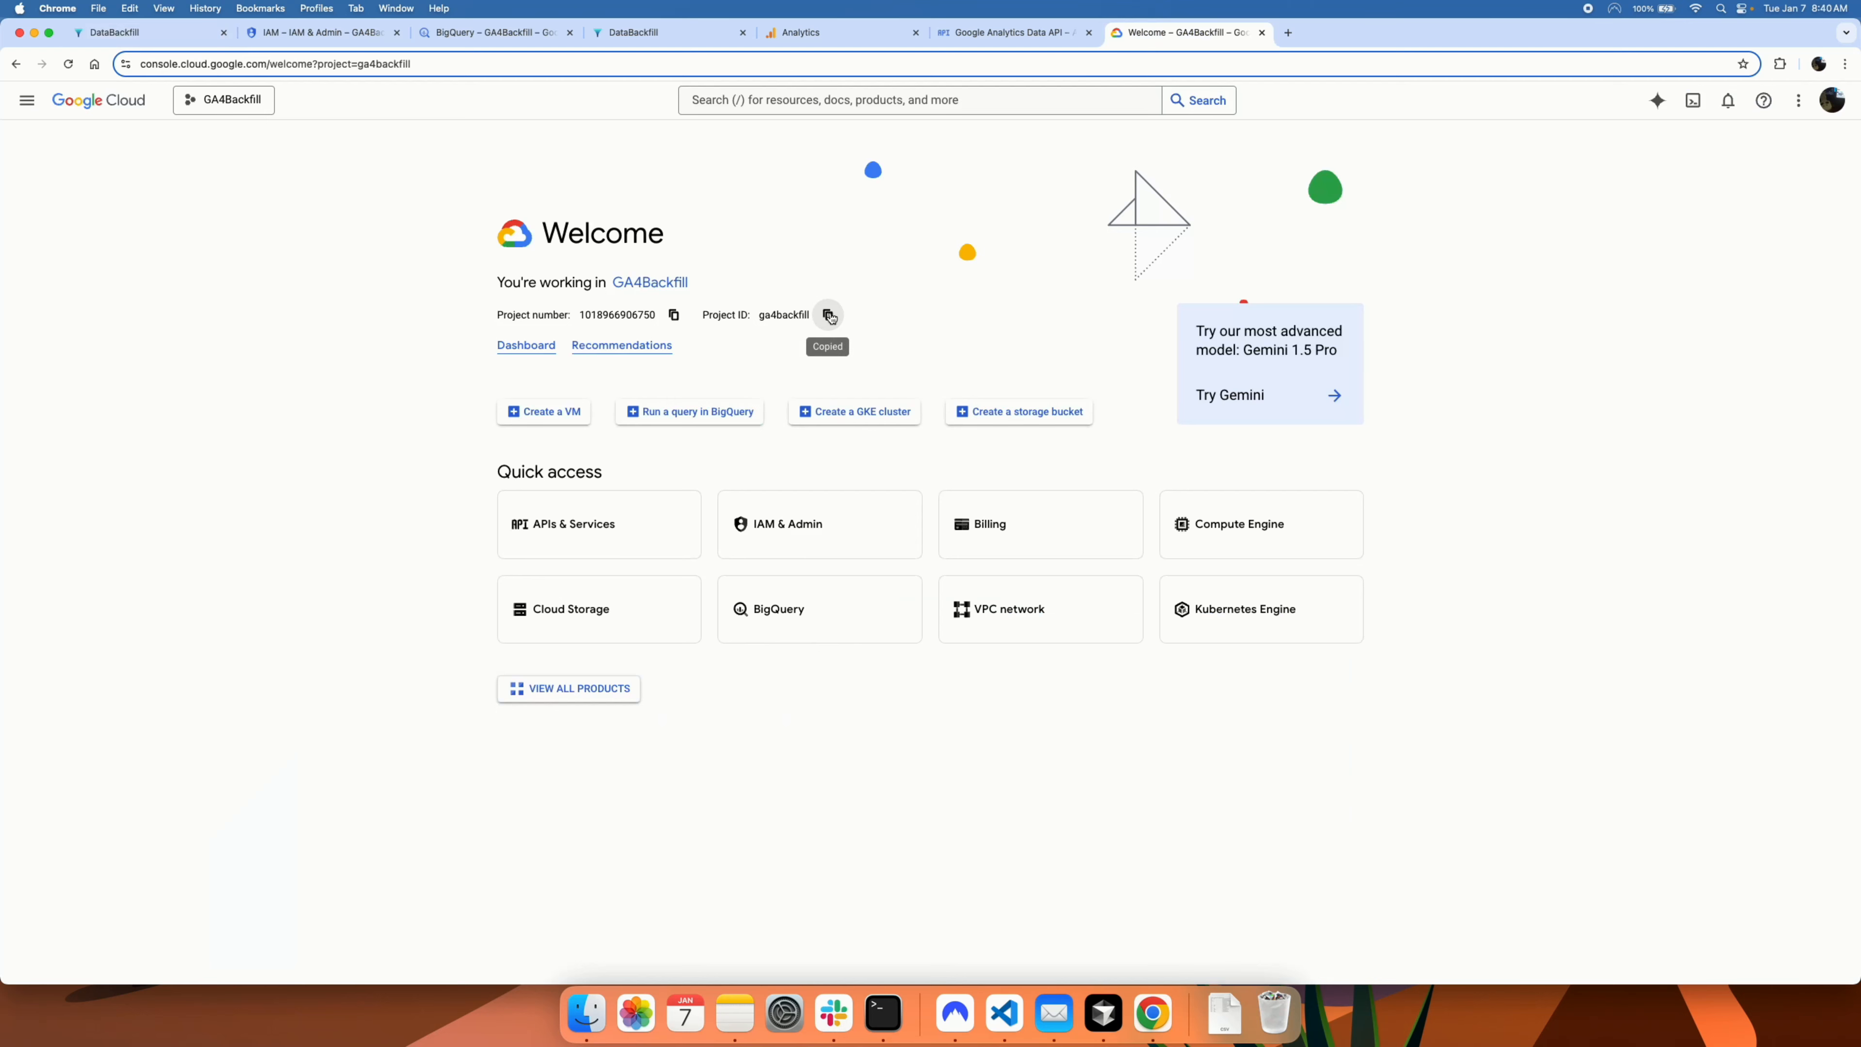
left_click(157, 33)
key("super+v")
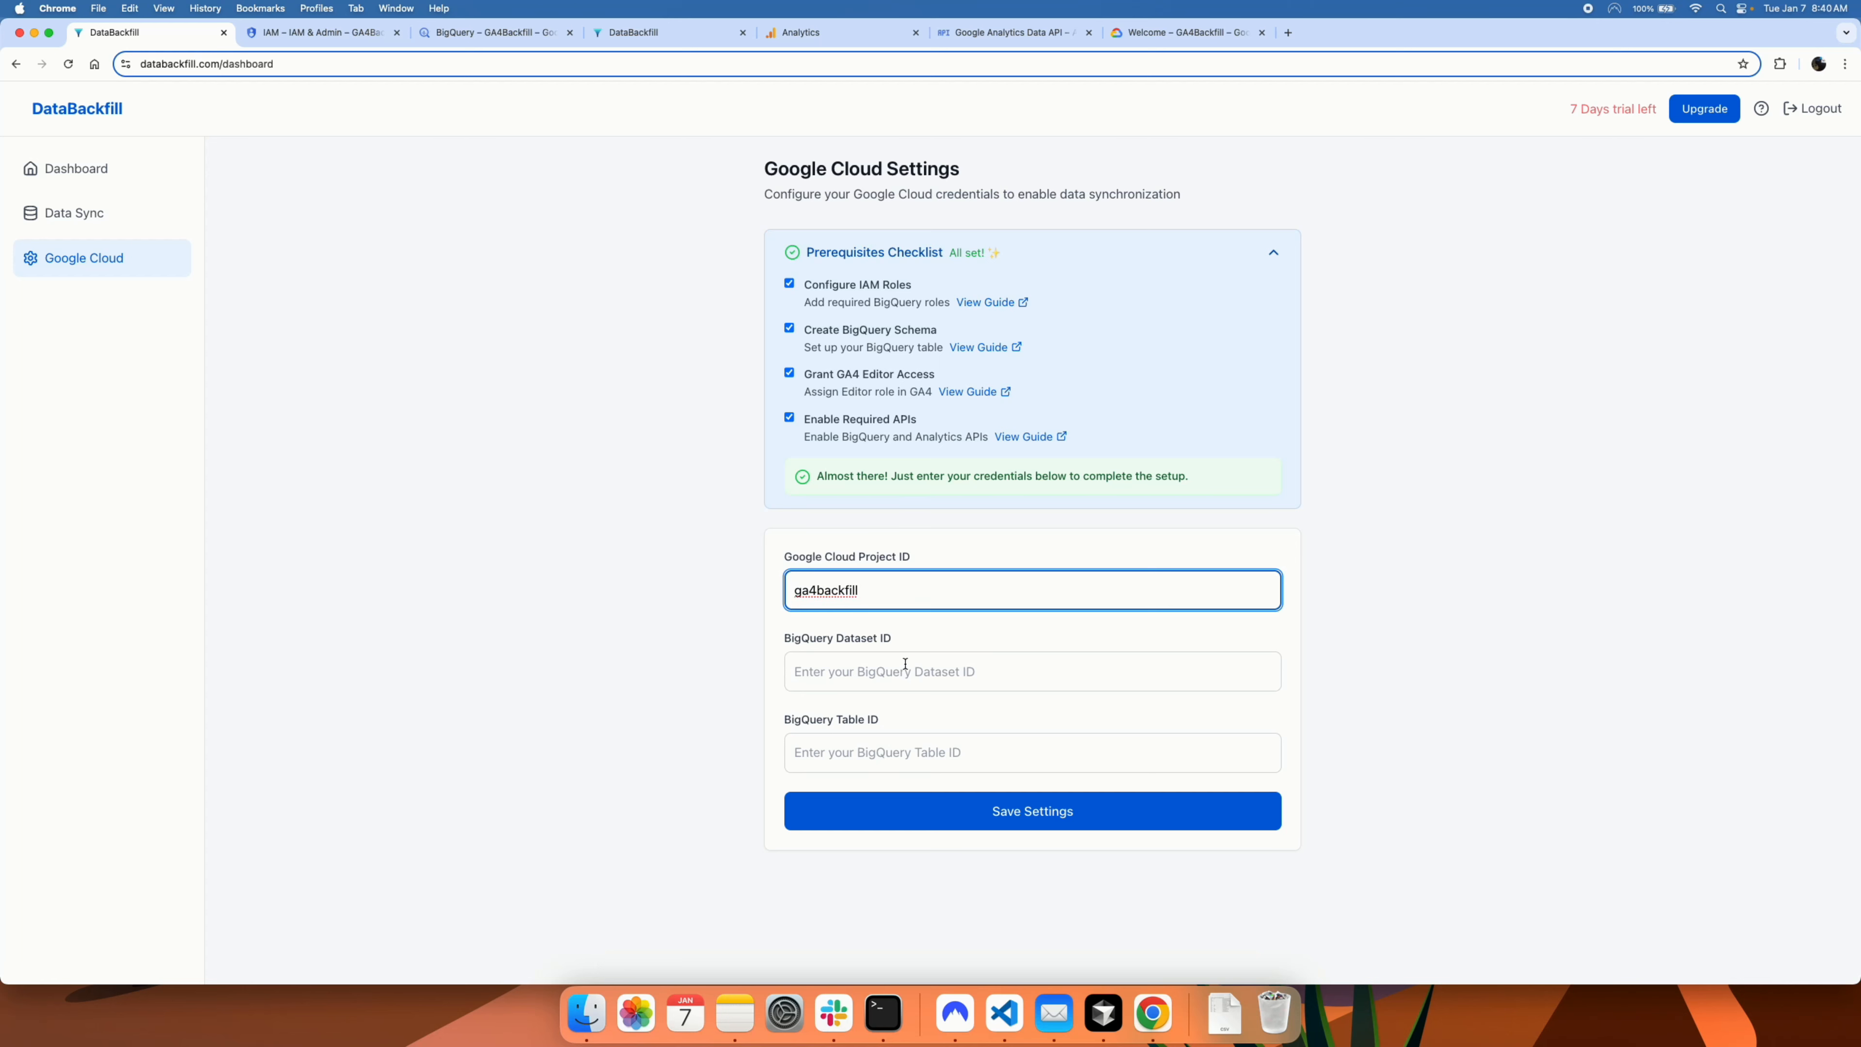
left_click(893, 670)
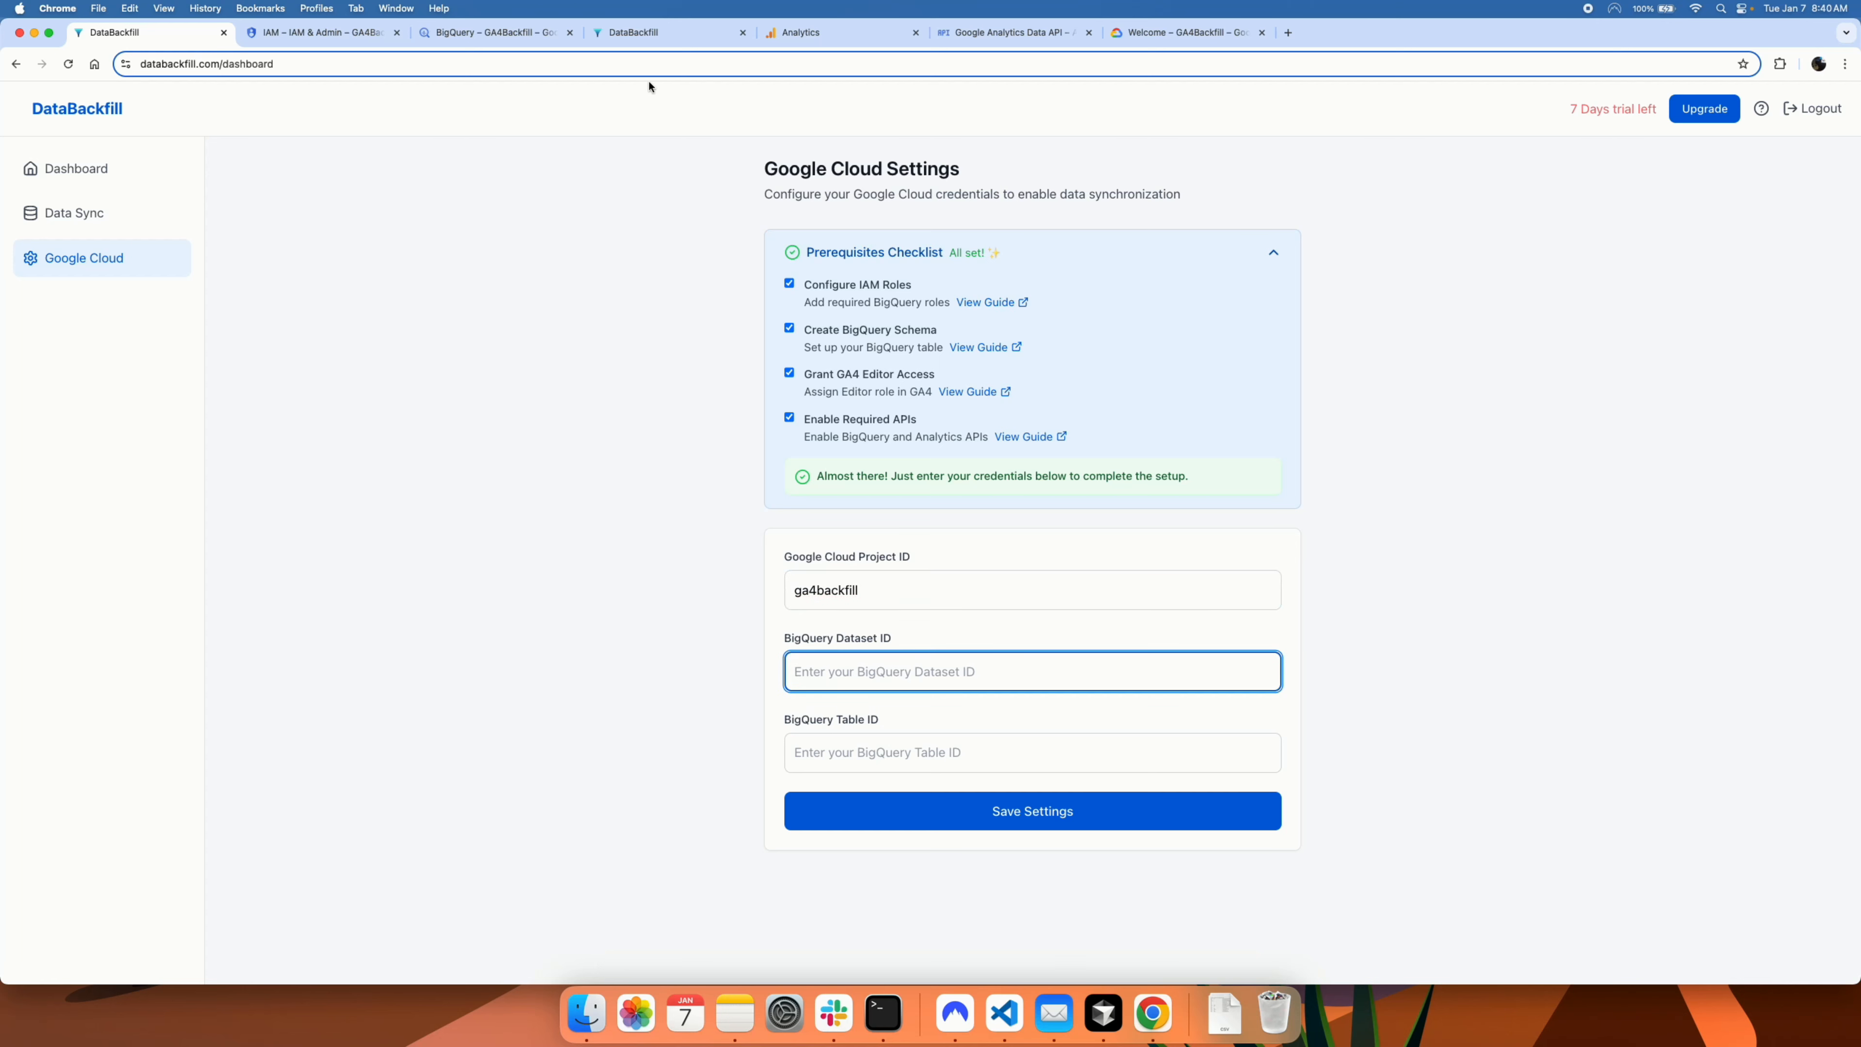
Step: Enter sdhbackfill as the Table ID, clearing it from the Dataset ID field
left_click(486, 34)
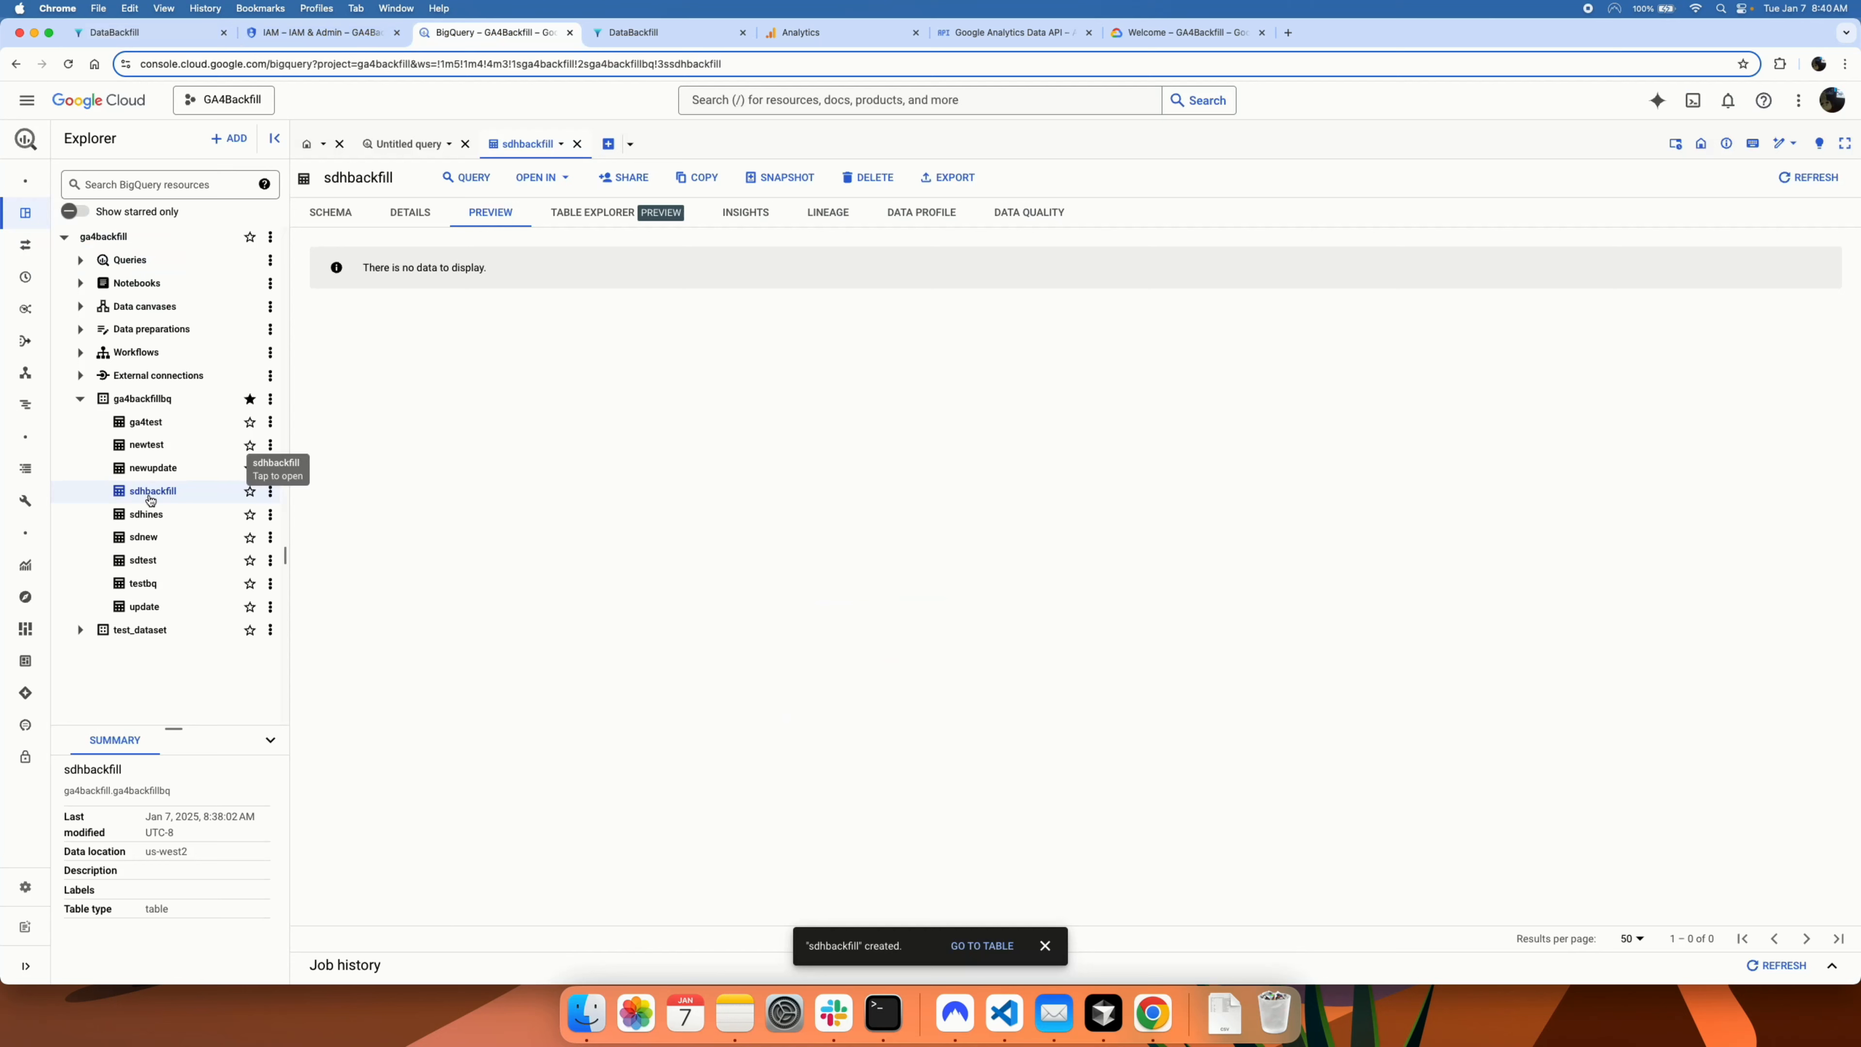
left_click(103, 43)
type("sdh")
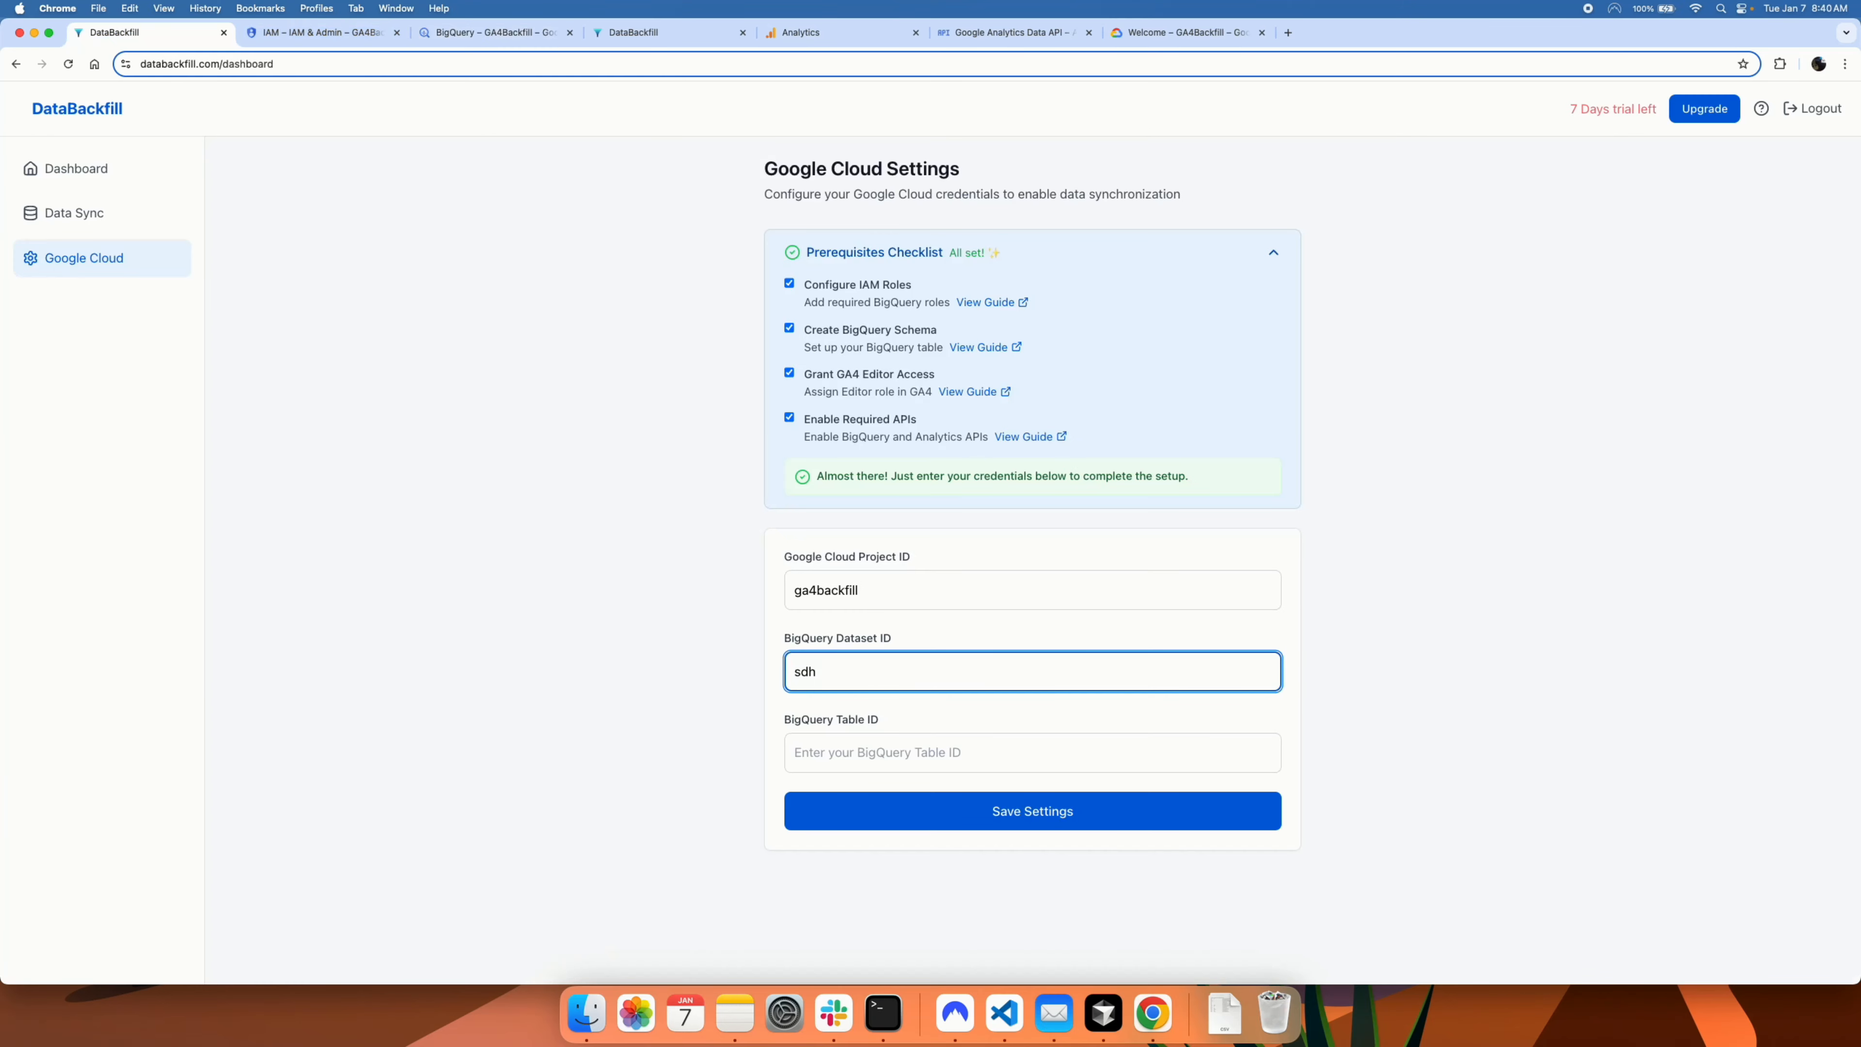
type("backfill")
double_click(831, 672)
key("BackSpace")
left_click(843, 751)
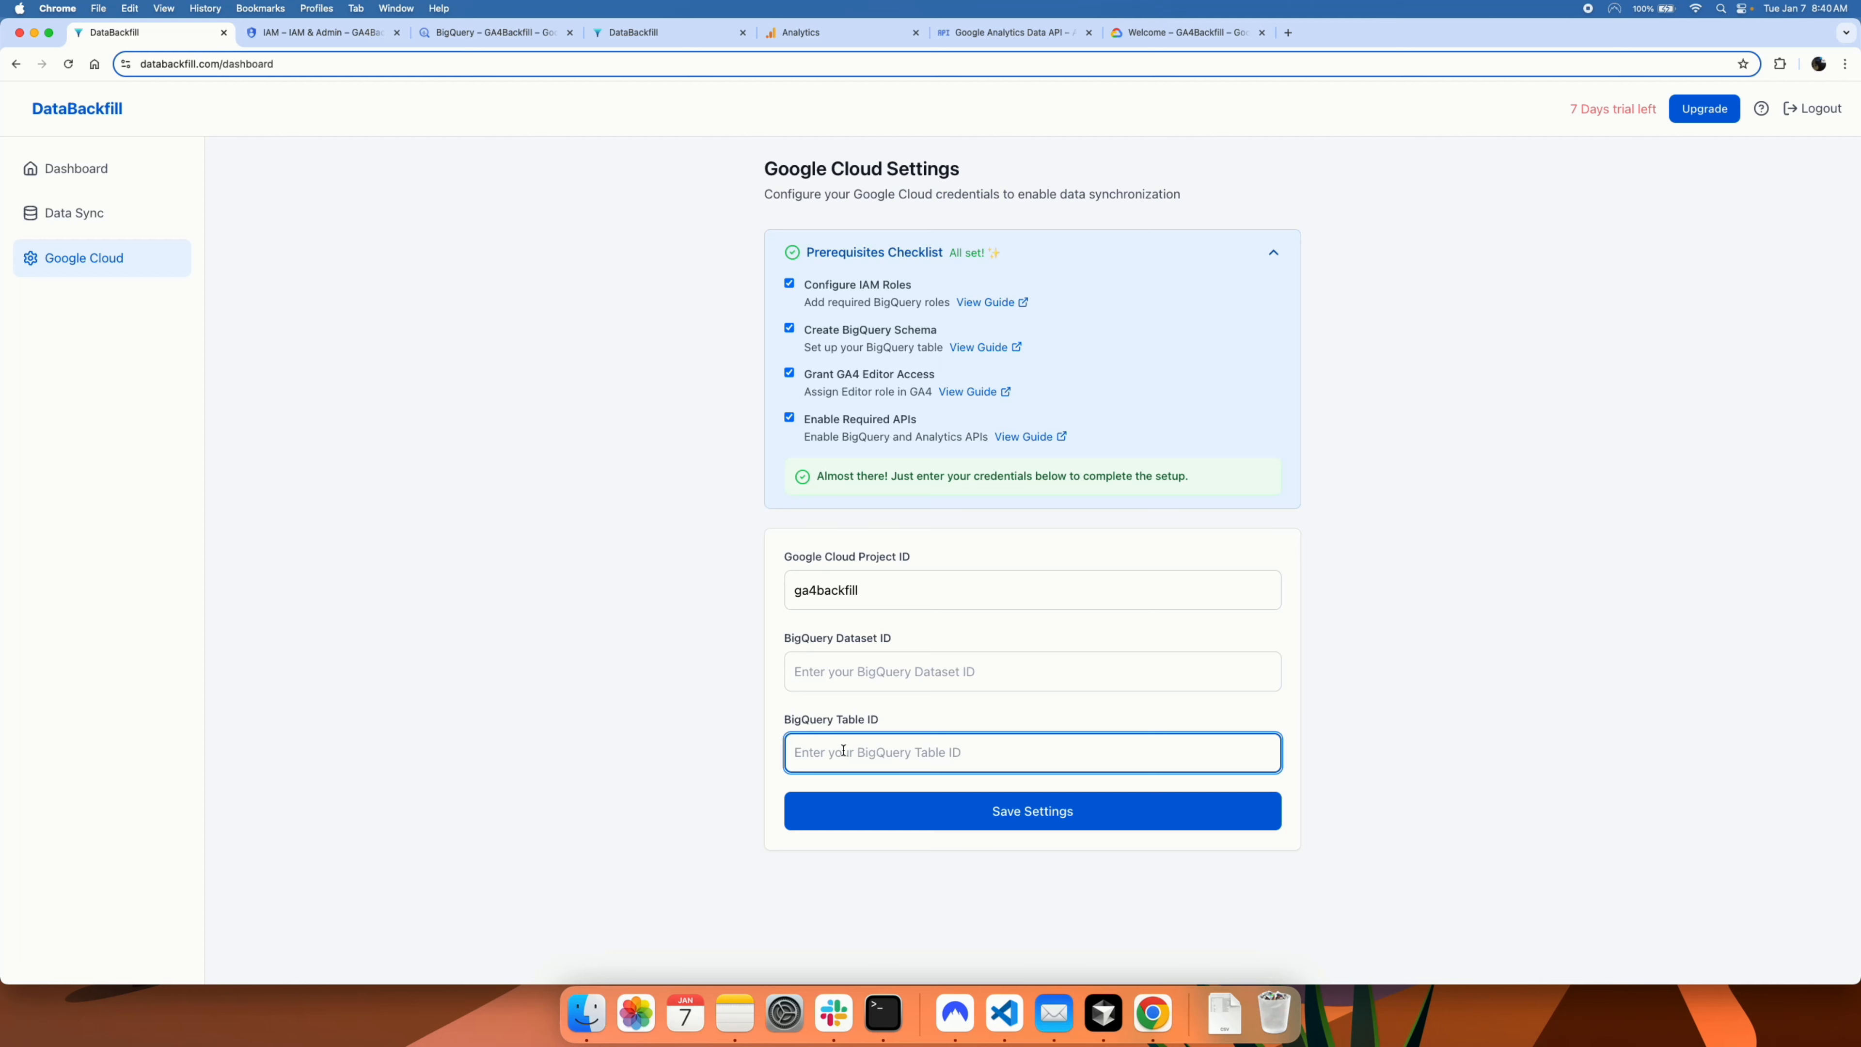
key("super+v")
left_click(843, 669)
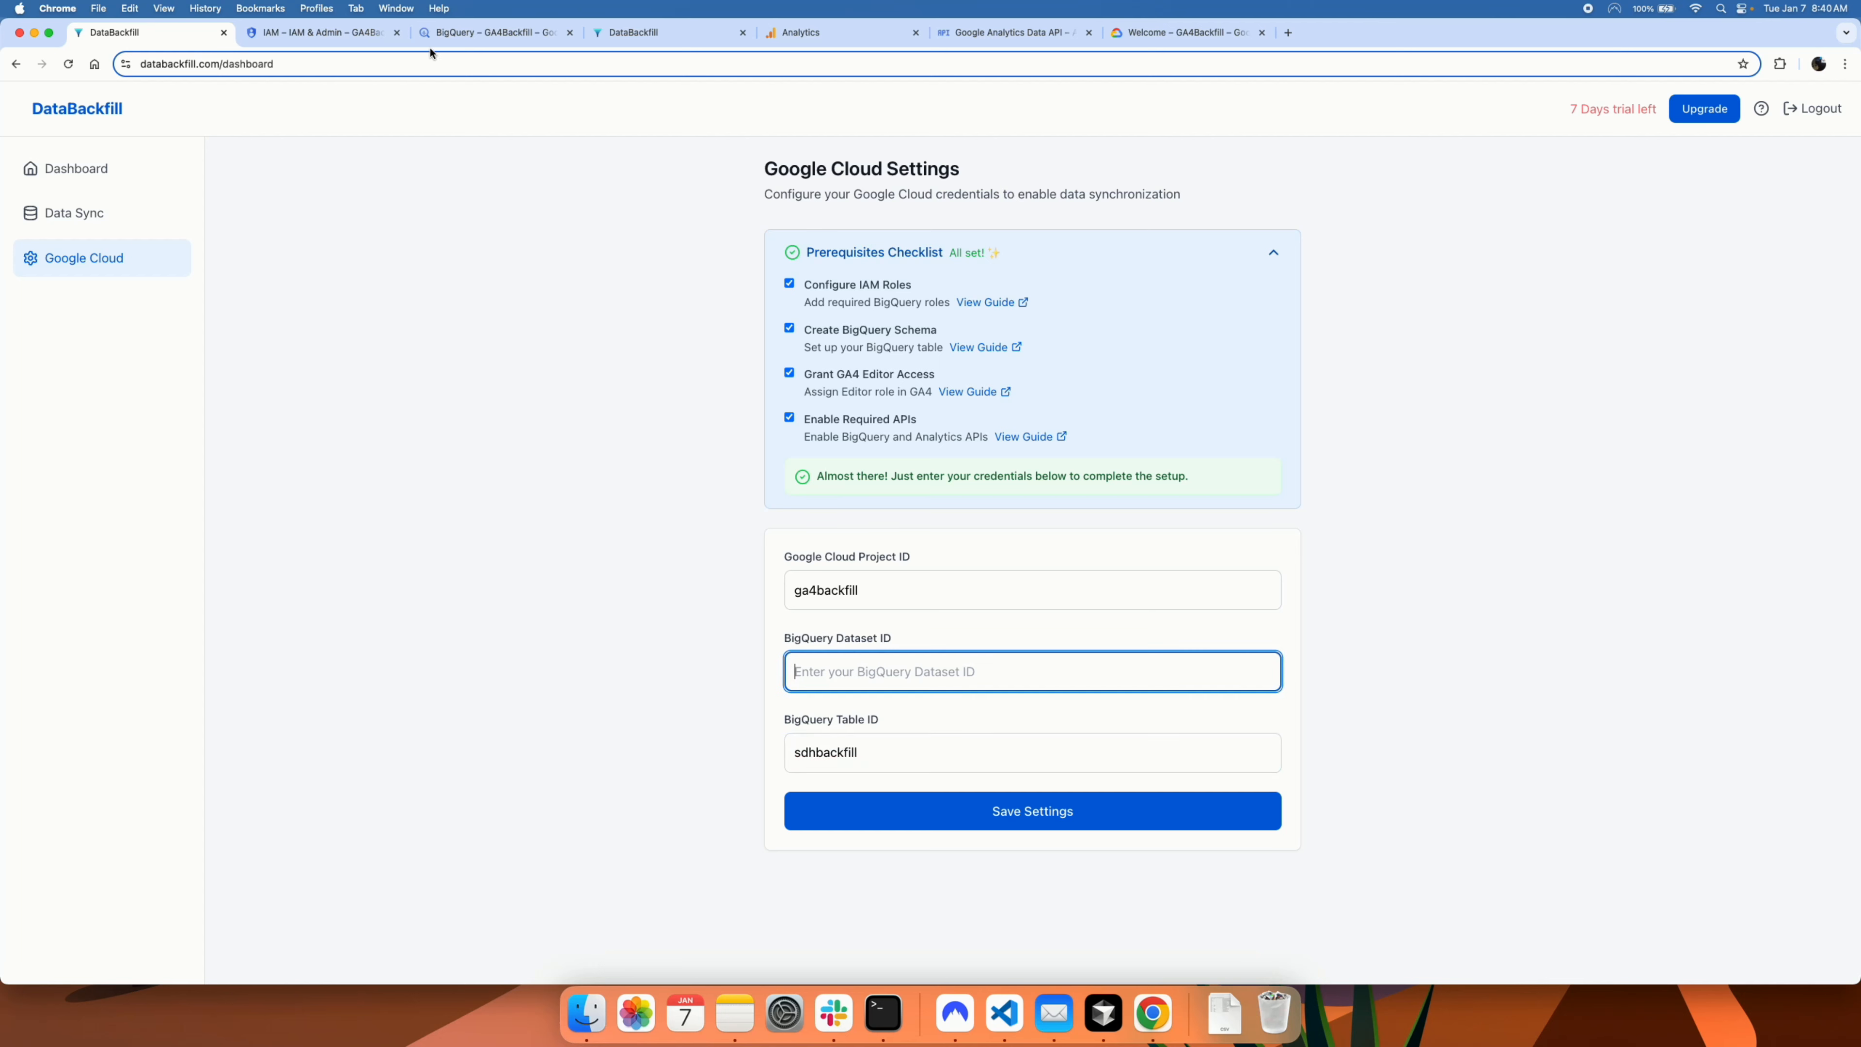
Step: Enter ga4backfillbq as the Dataset ID and save the Google Cloud settings
left_click(473, 33)
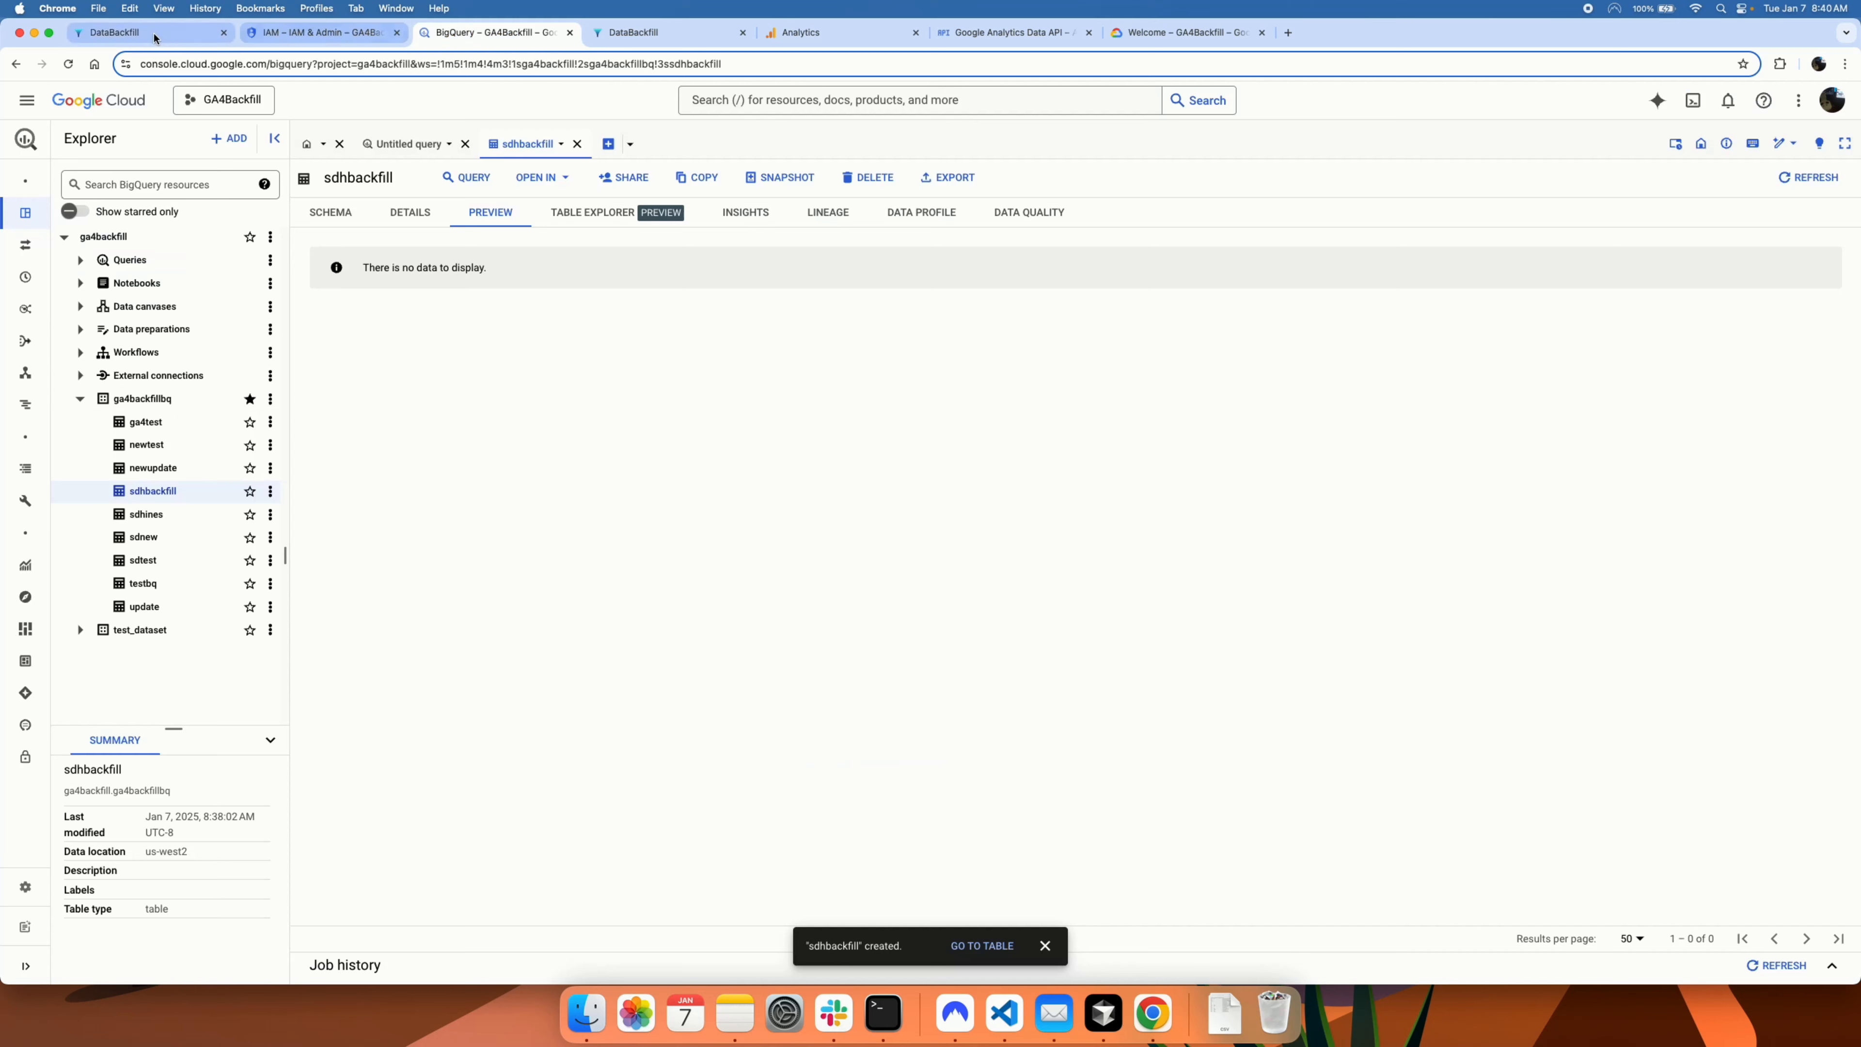
left_click(124, 33)
type("ga4bck")
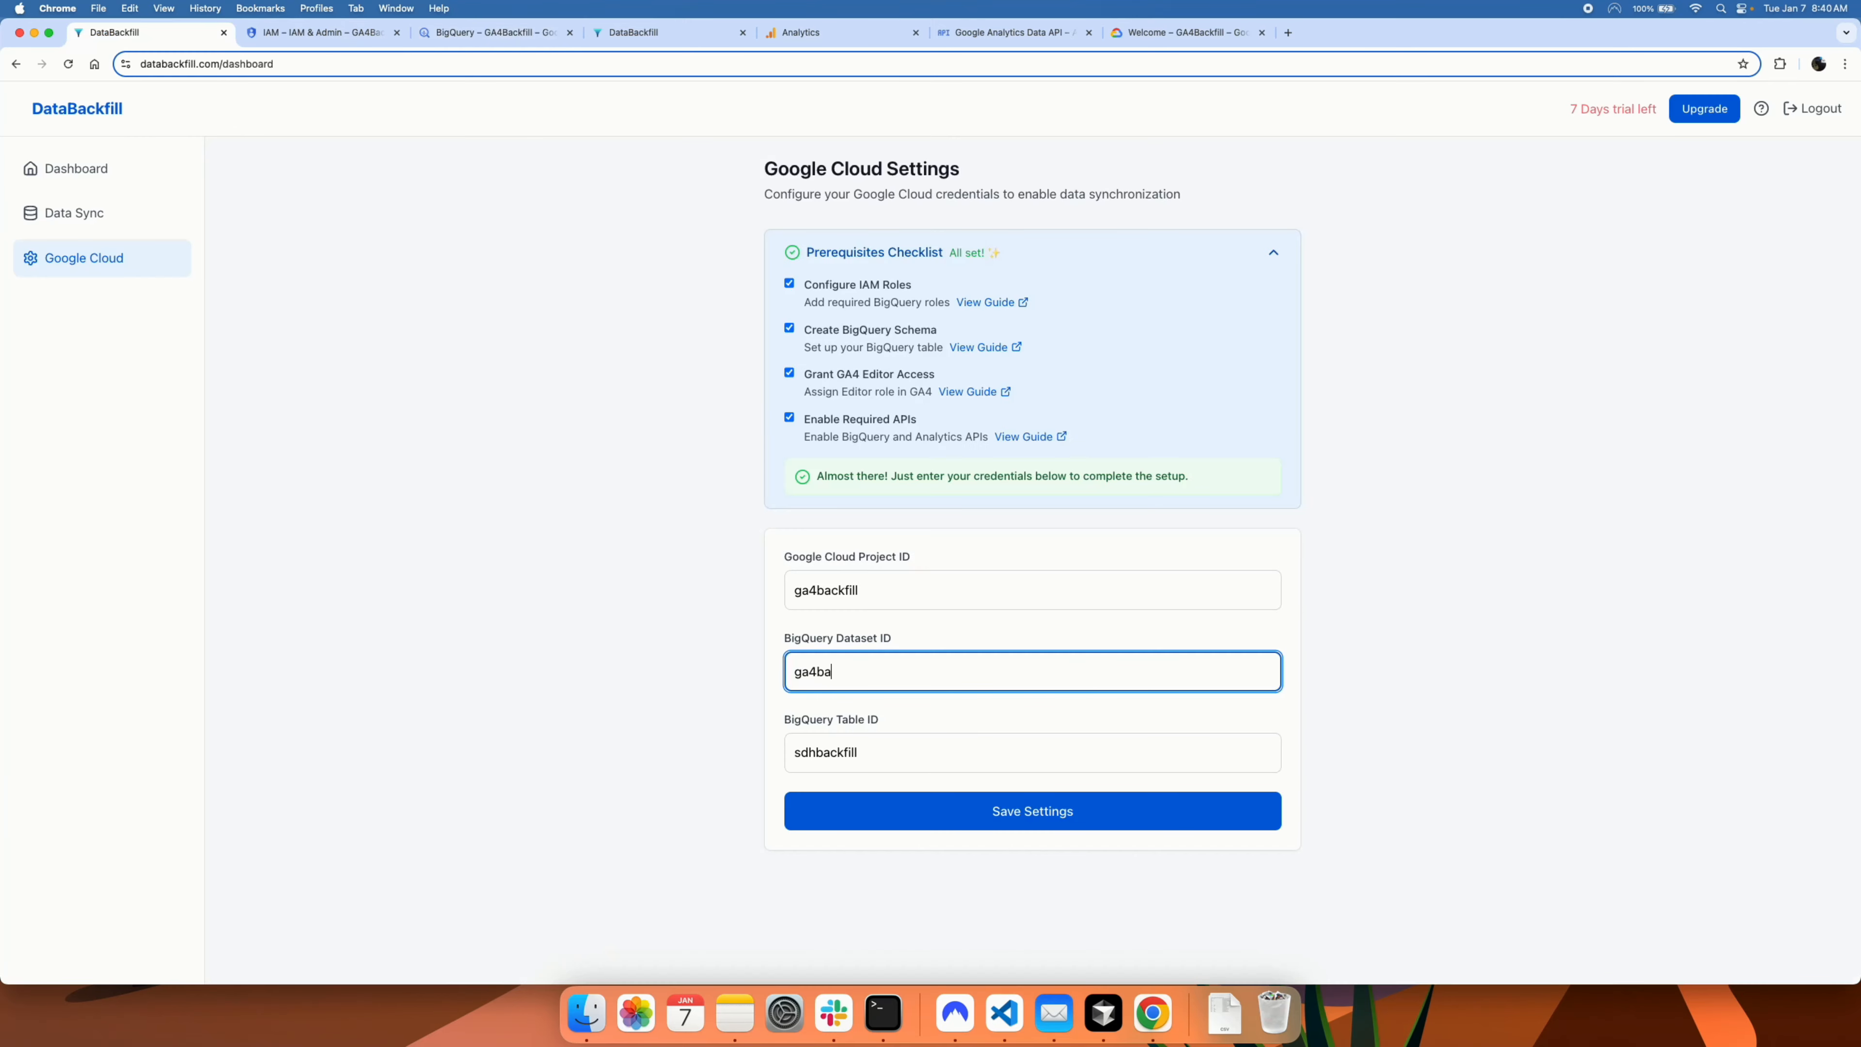
type("ckfillbq")
left_click(1010, 823)
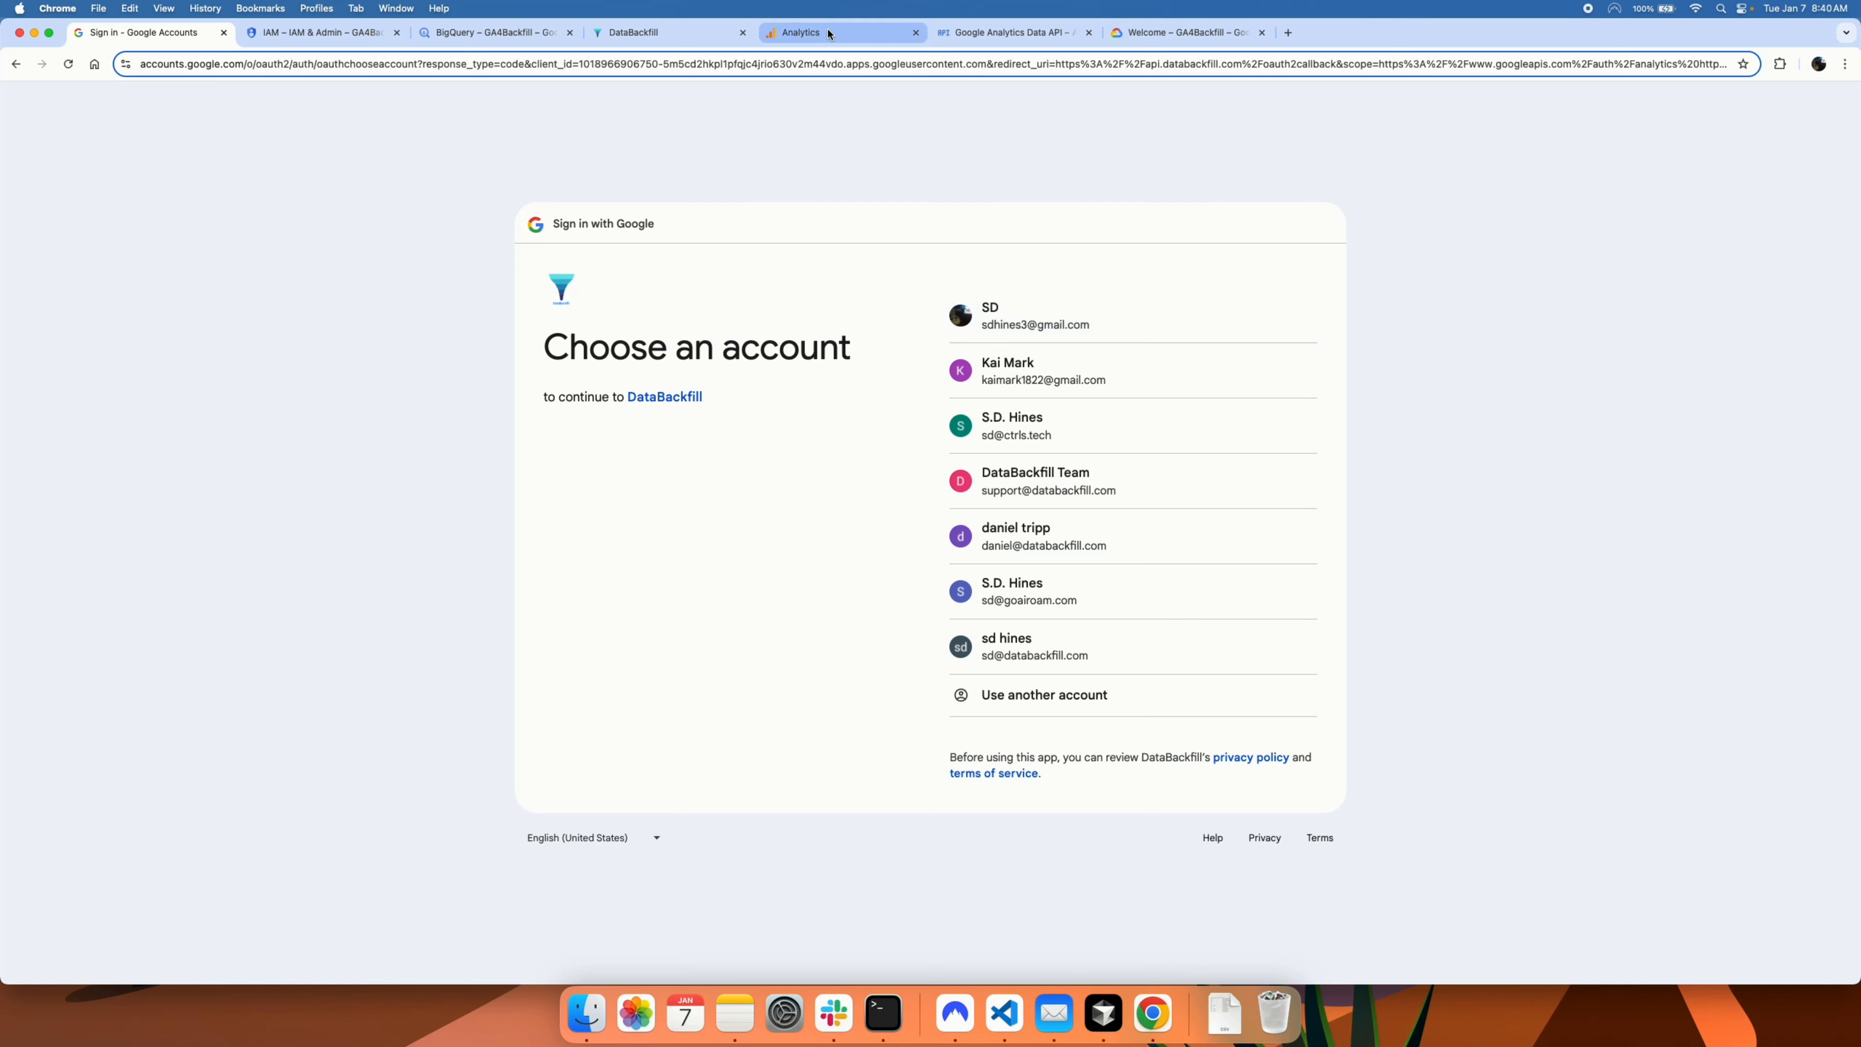
Step: Pick the chosen Google account to authorize DataBackfill and reach its Data Sync page
left_click(1009, 323)
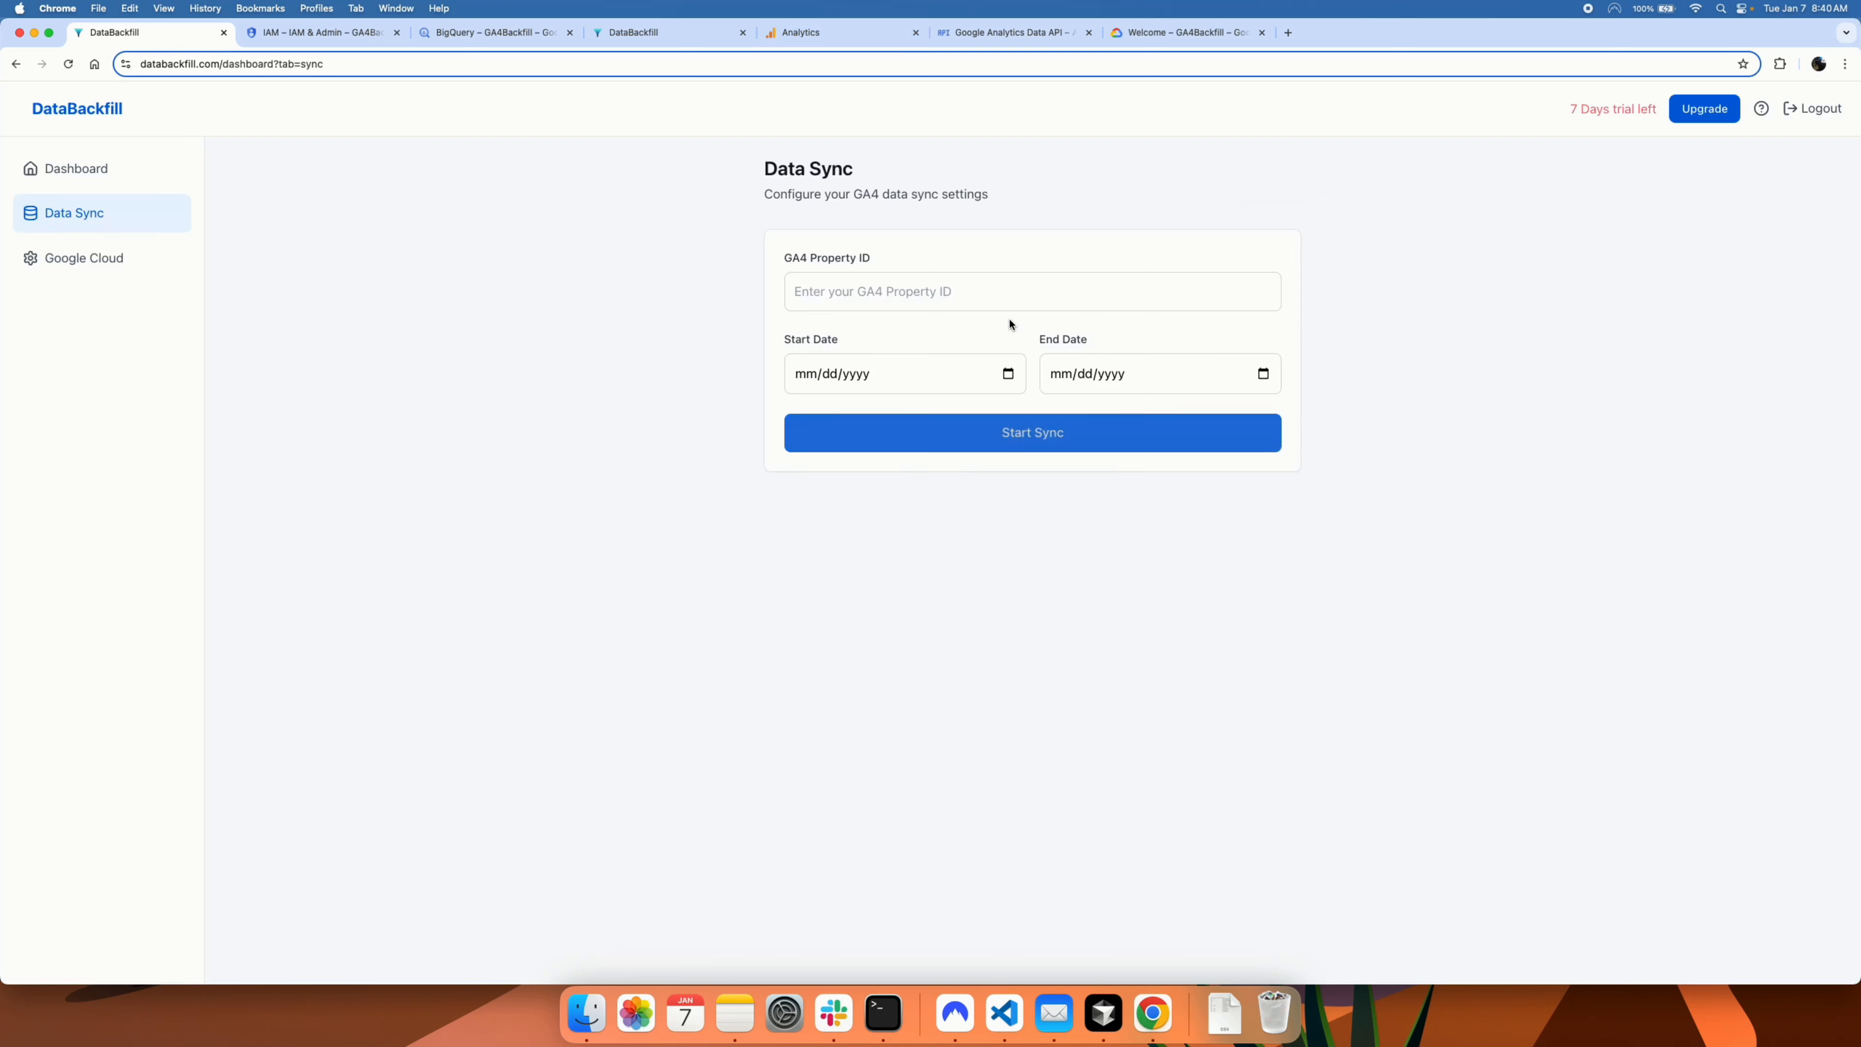
Step: Copy the Property ID from Analytics property details into DataBackfill's GA4 Property ID field
left_click(884, 292)
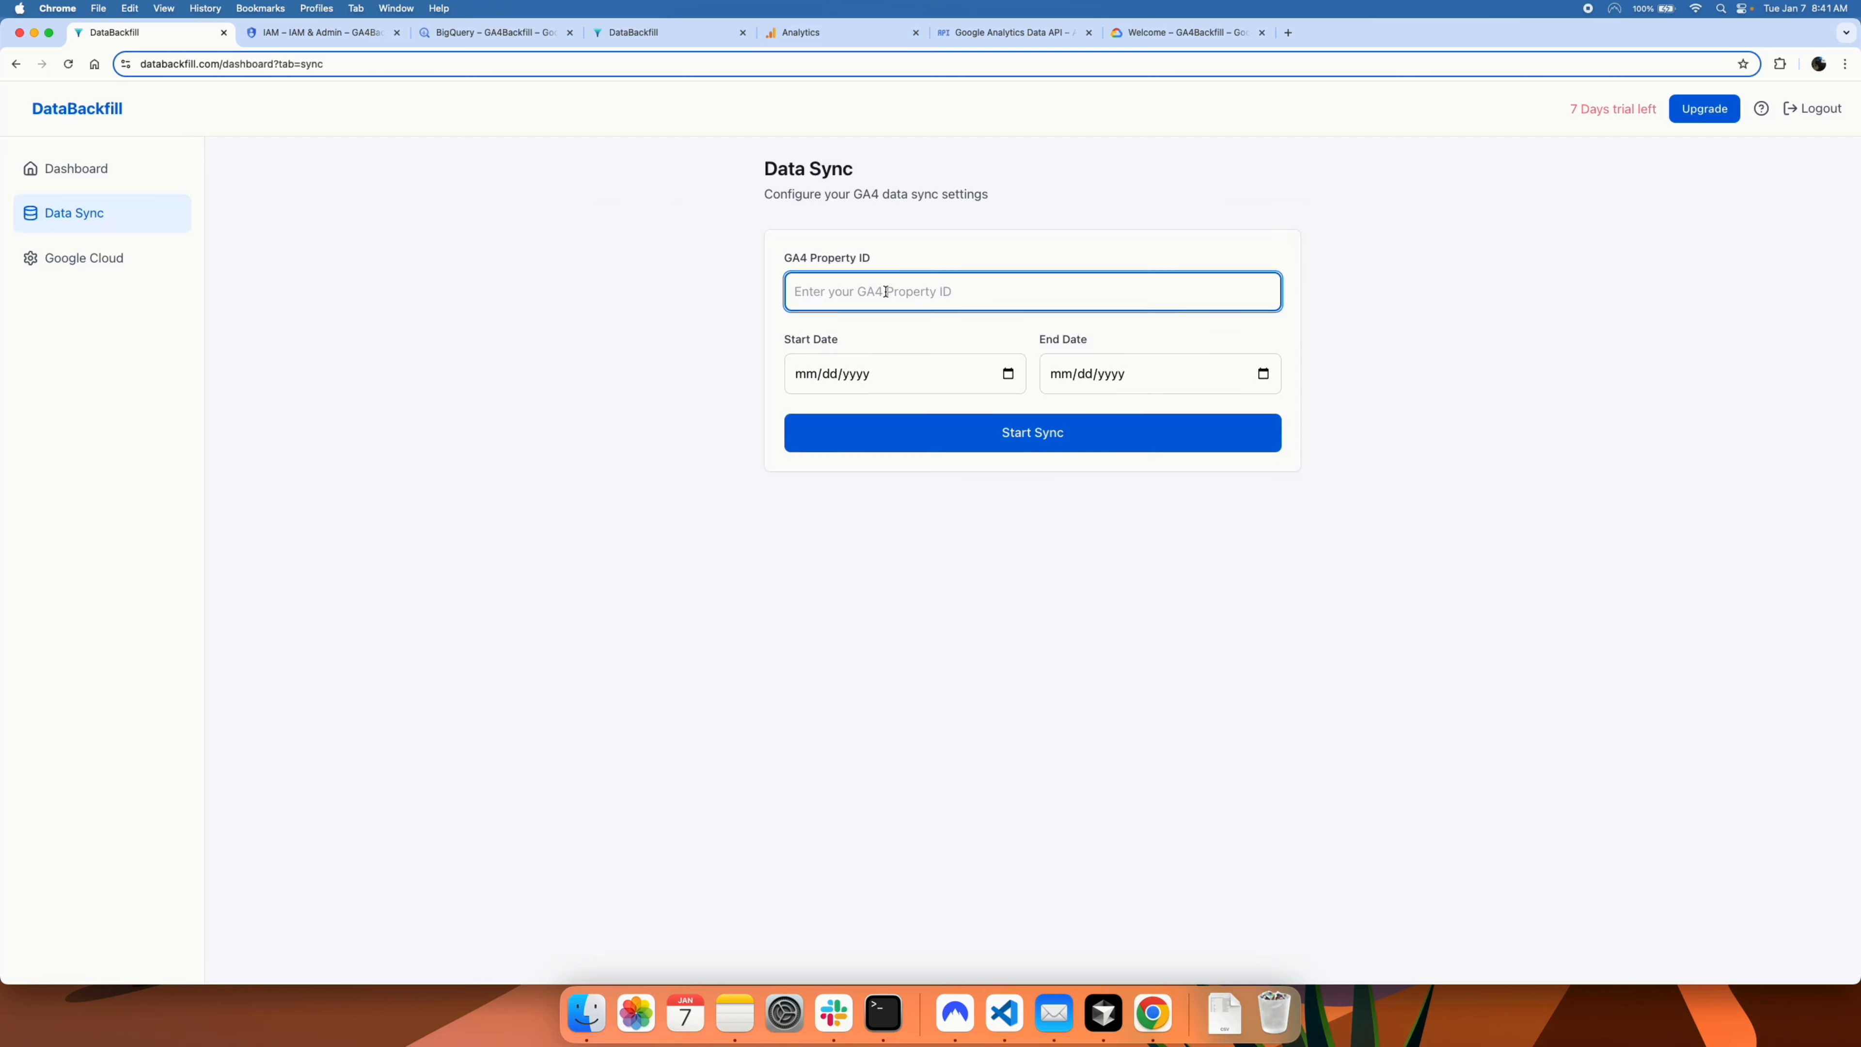
left_click(790, 39)
left_click(403, 107)
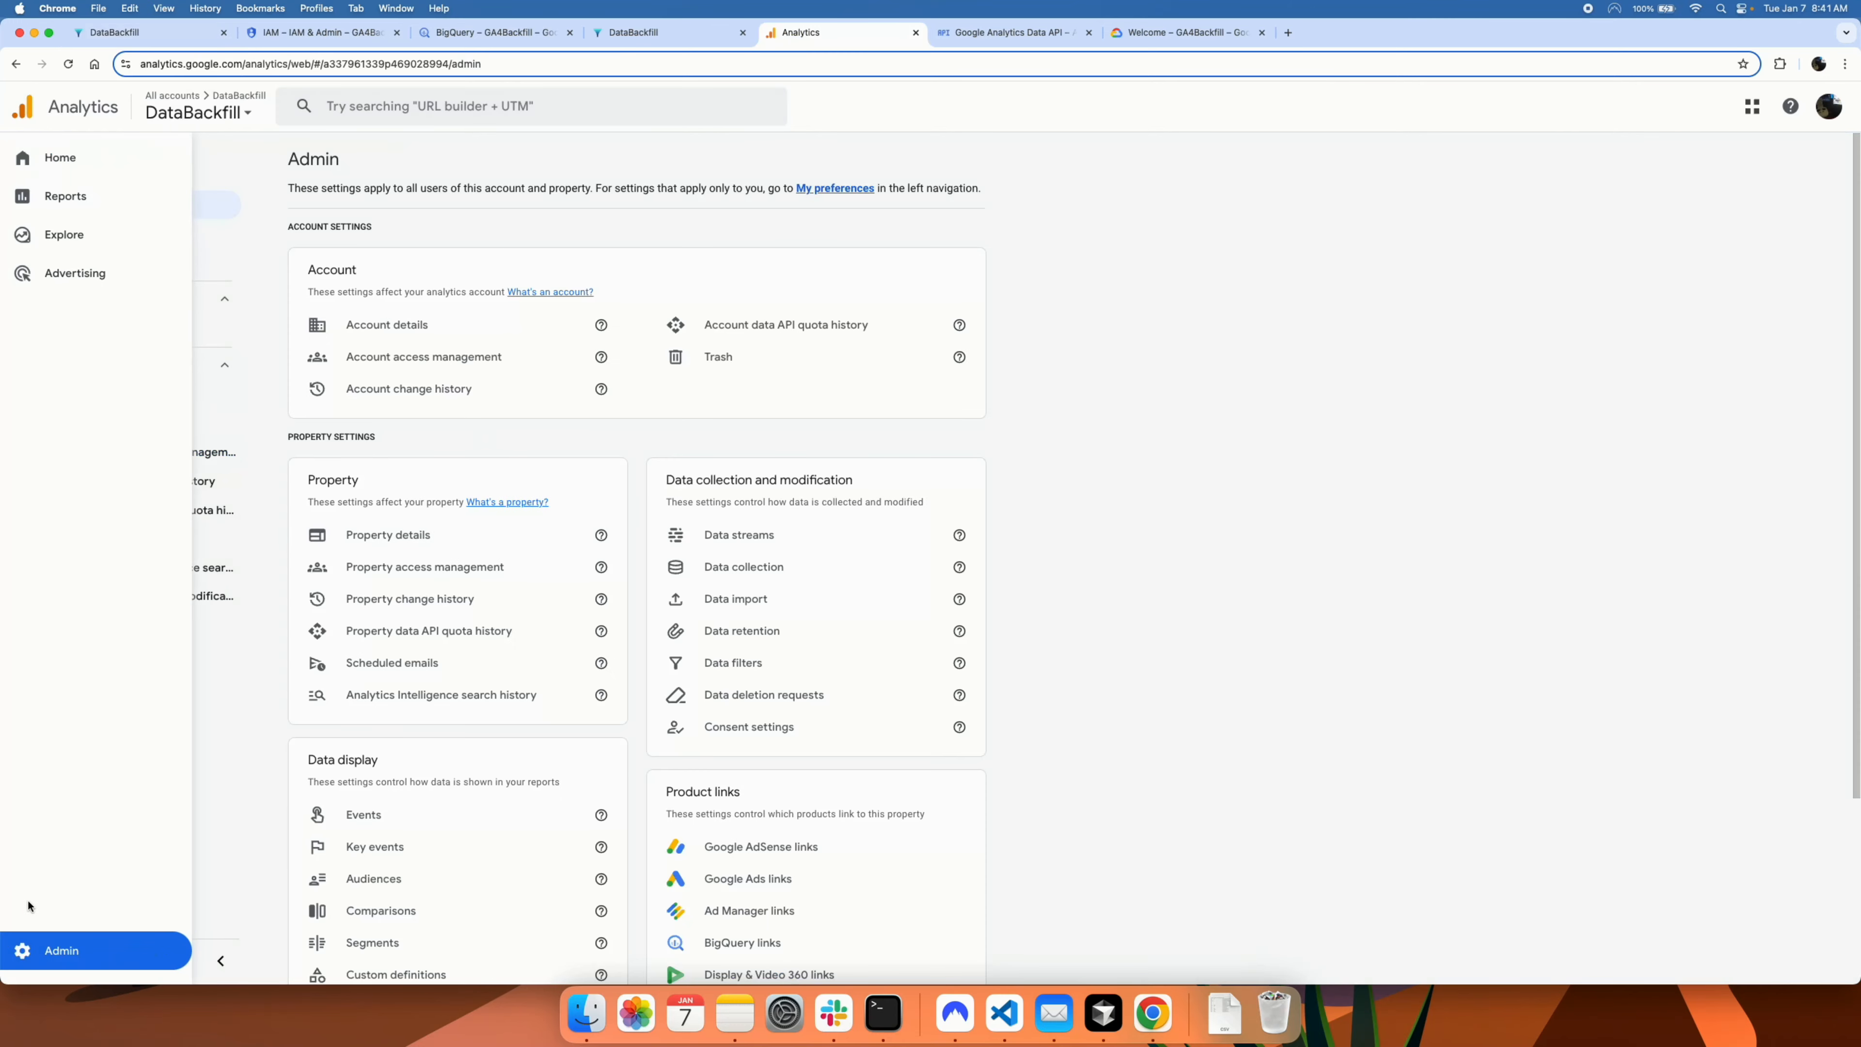
left_click(381, 536)
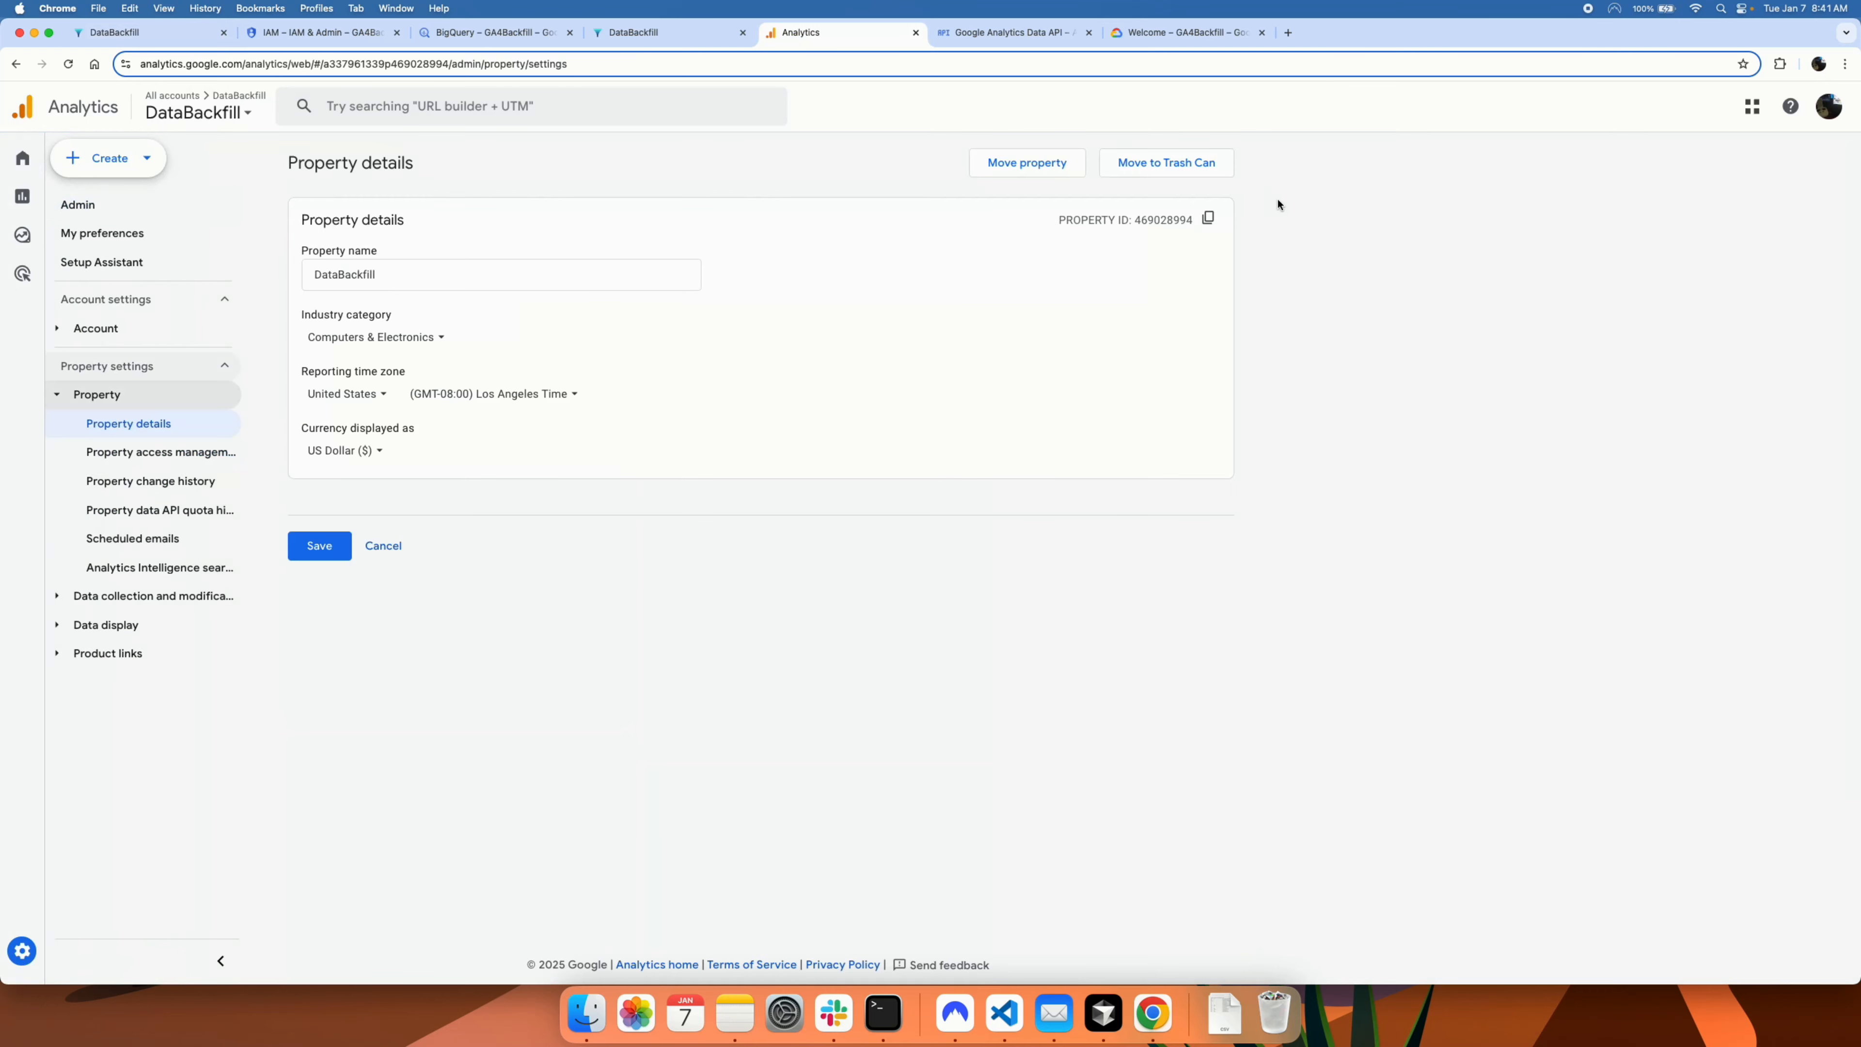
left_click(1209, 221)
left_click(135, 30)
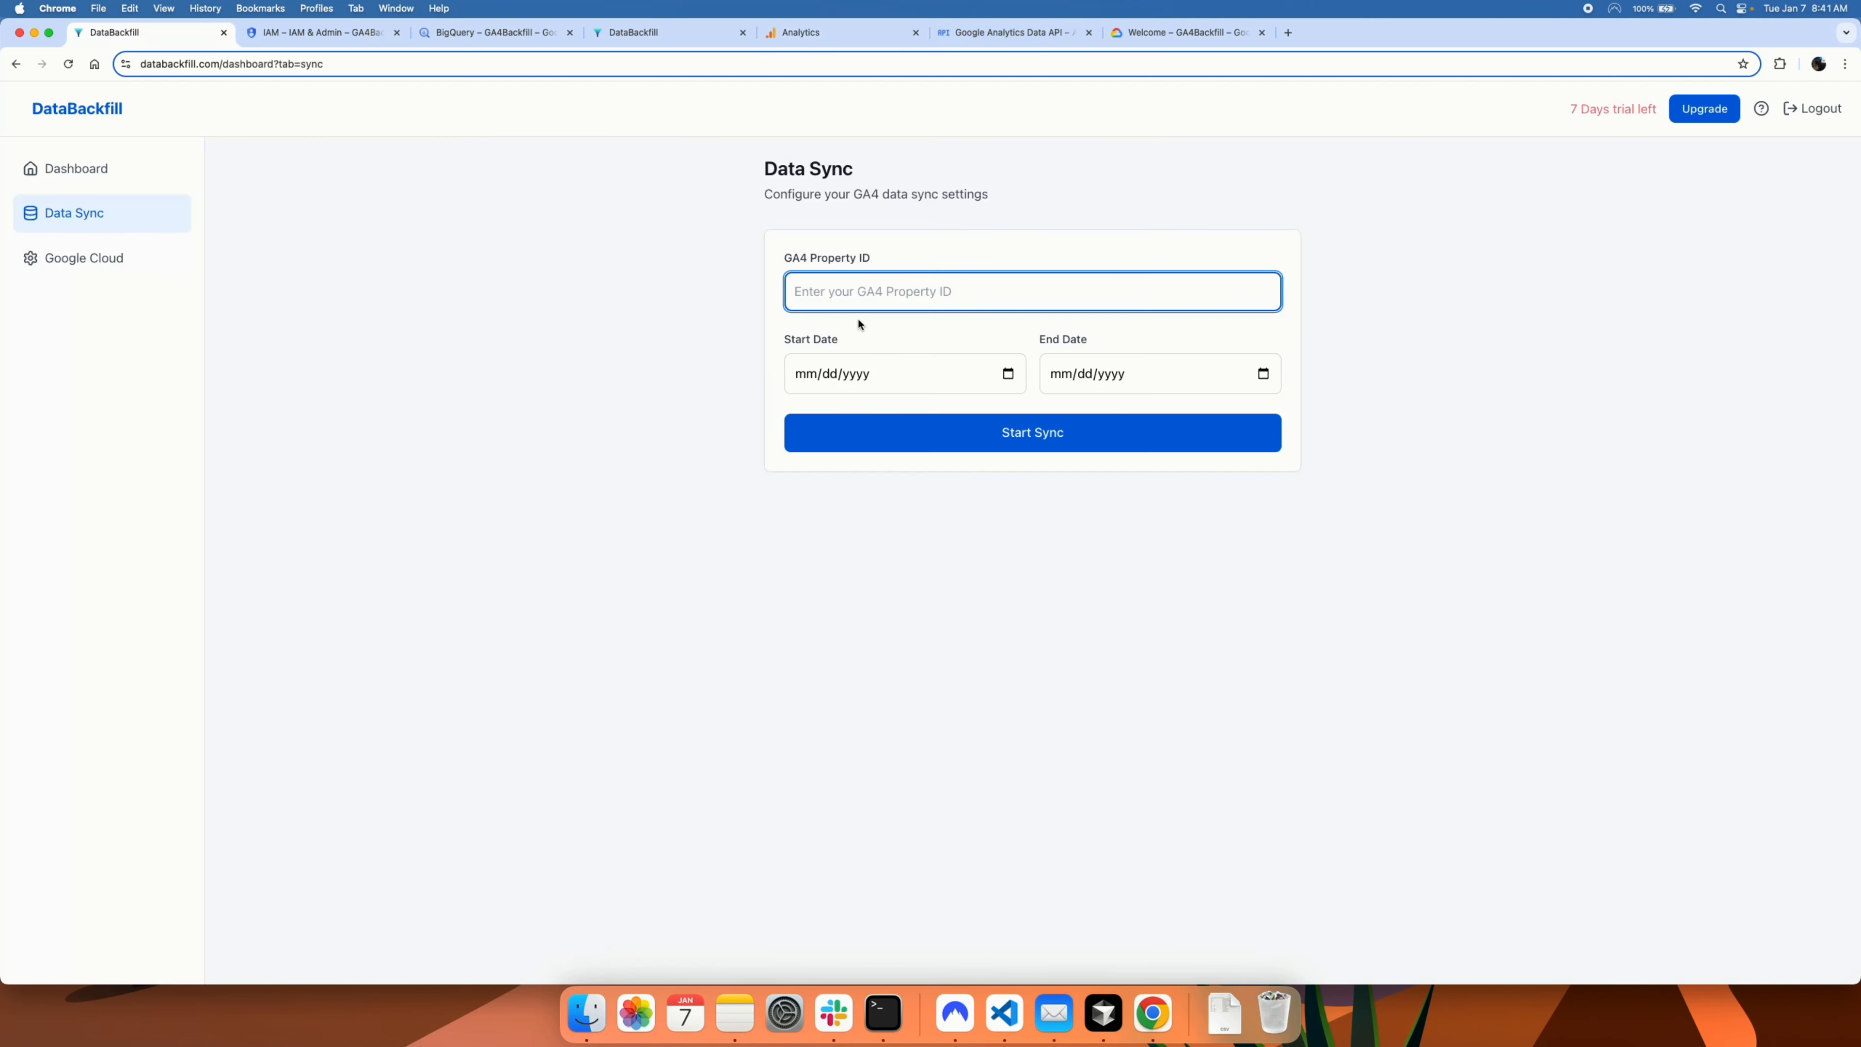
key("super+v")
Step: Set the sync range from 11/08/2024 to today (01/07/2025) and start the sync
left_click(1007, 374)
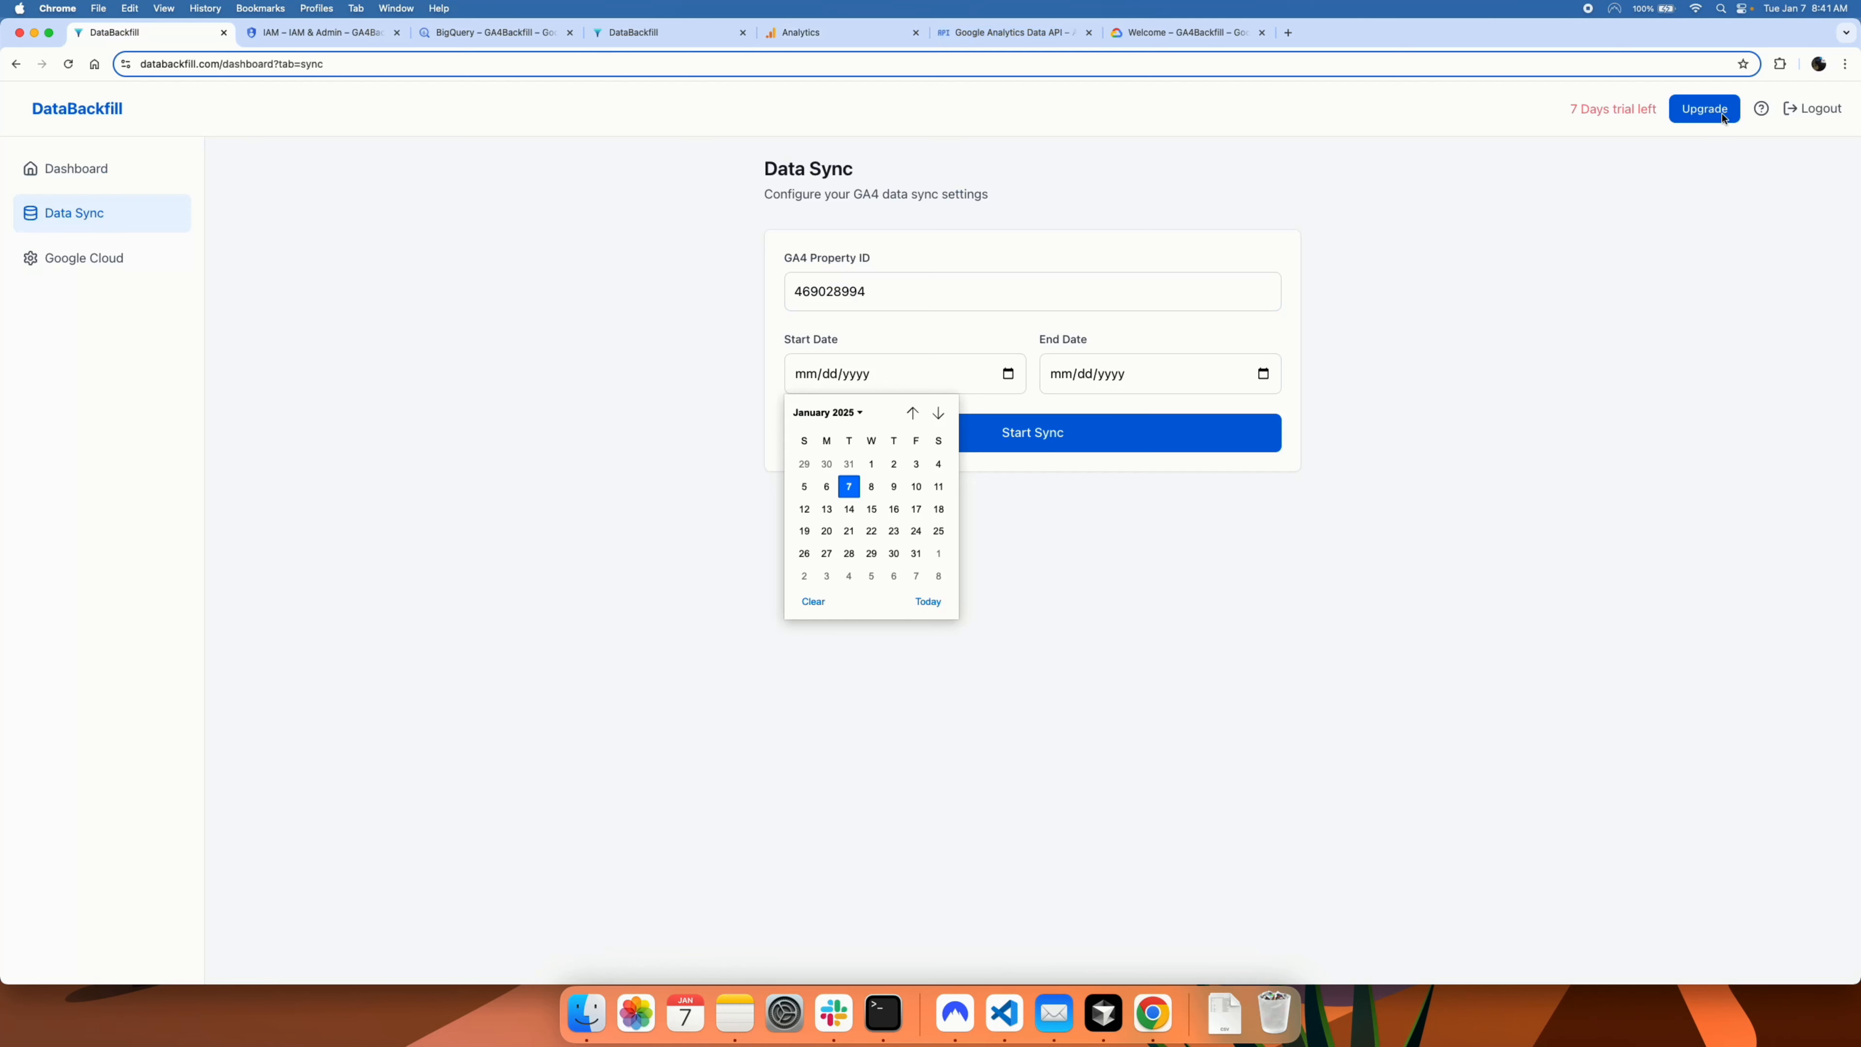
left_click(913, 415)
left_click(913, 415)
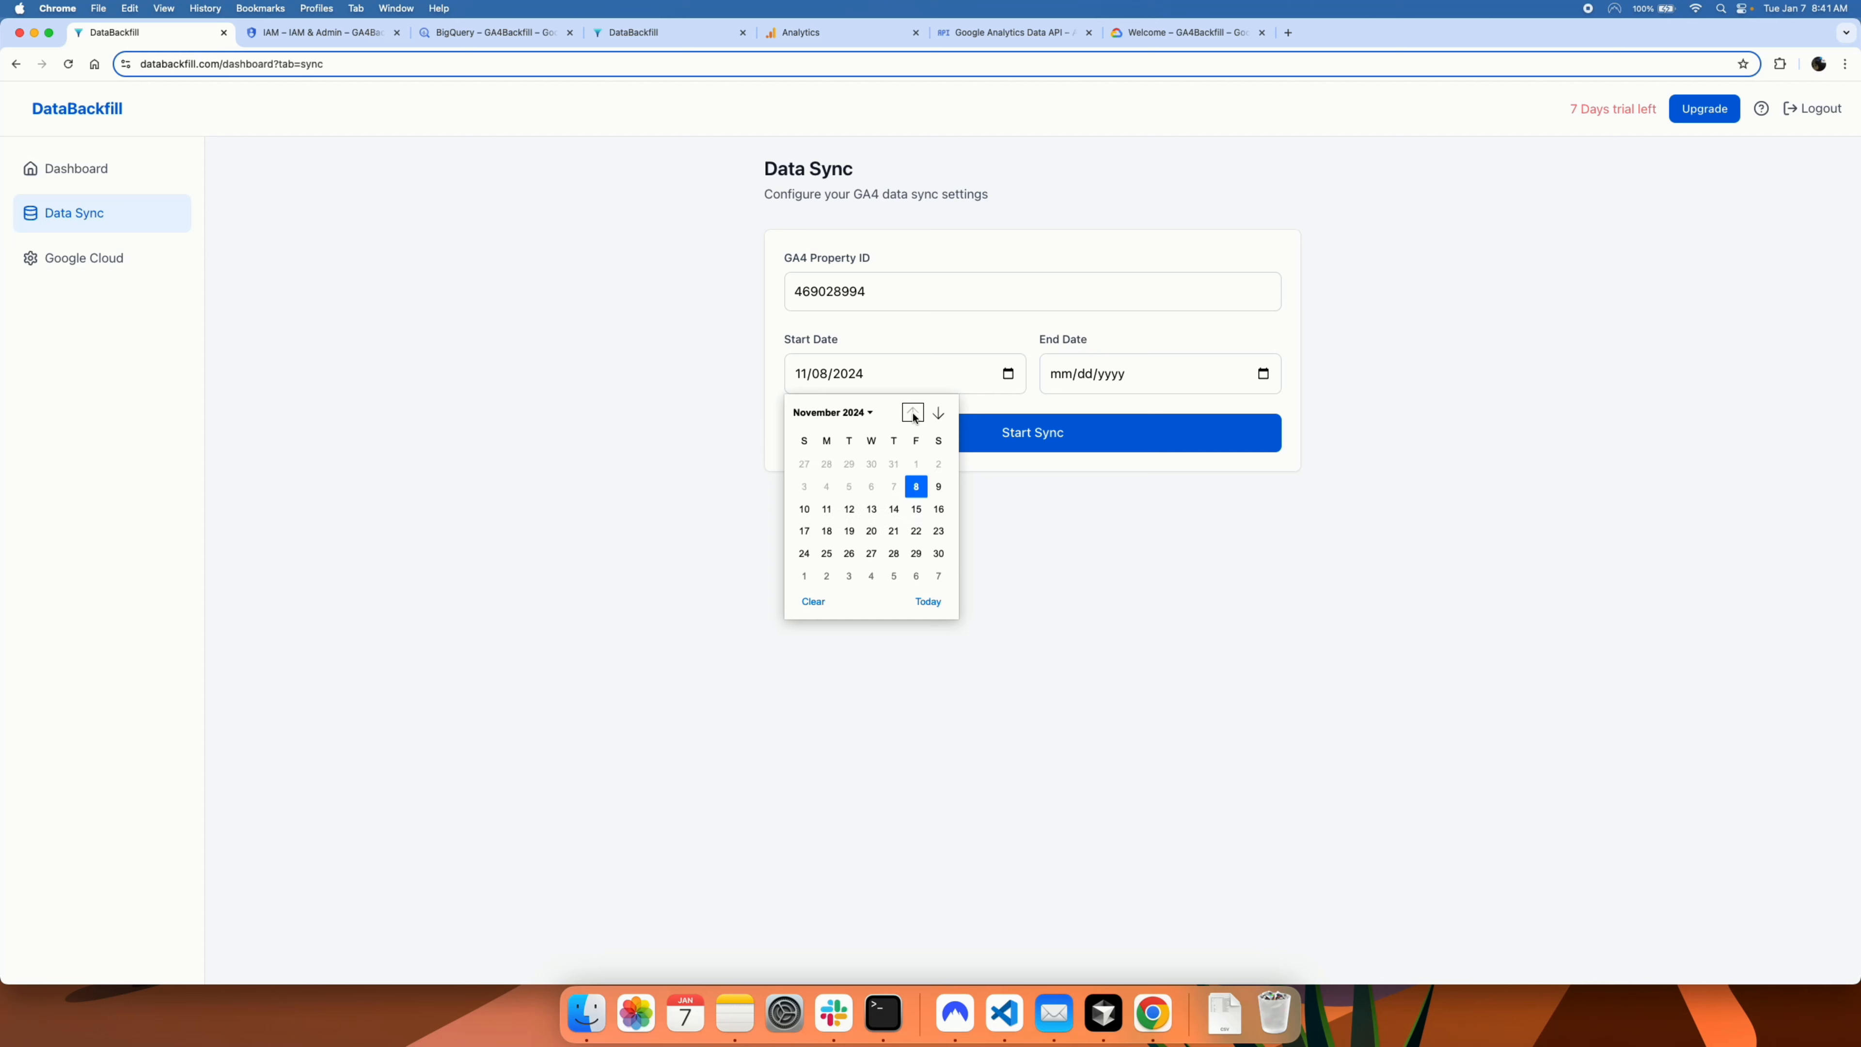
left_click(916, 486)
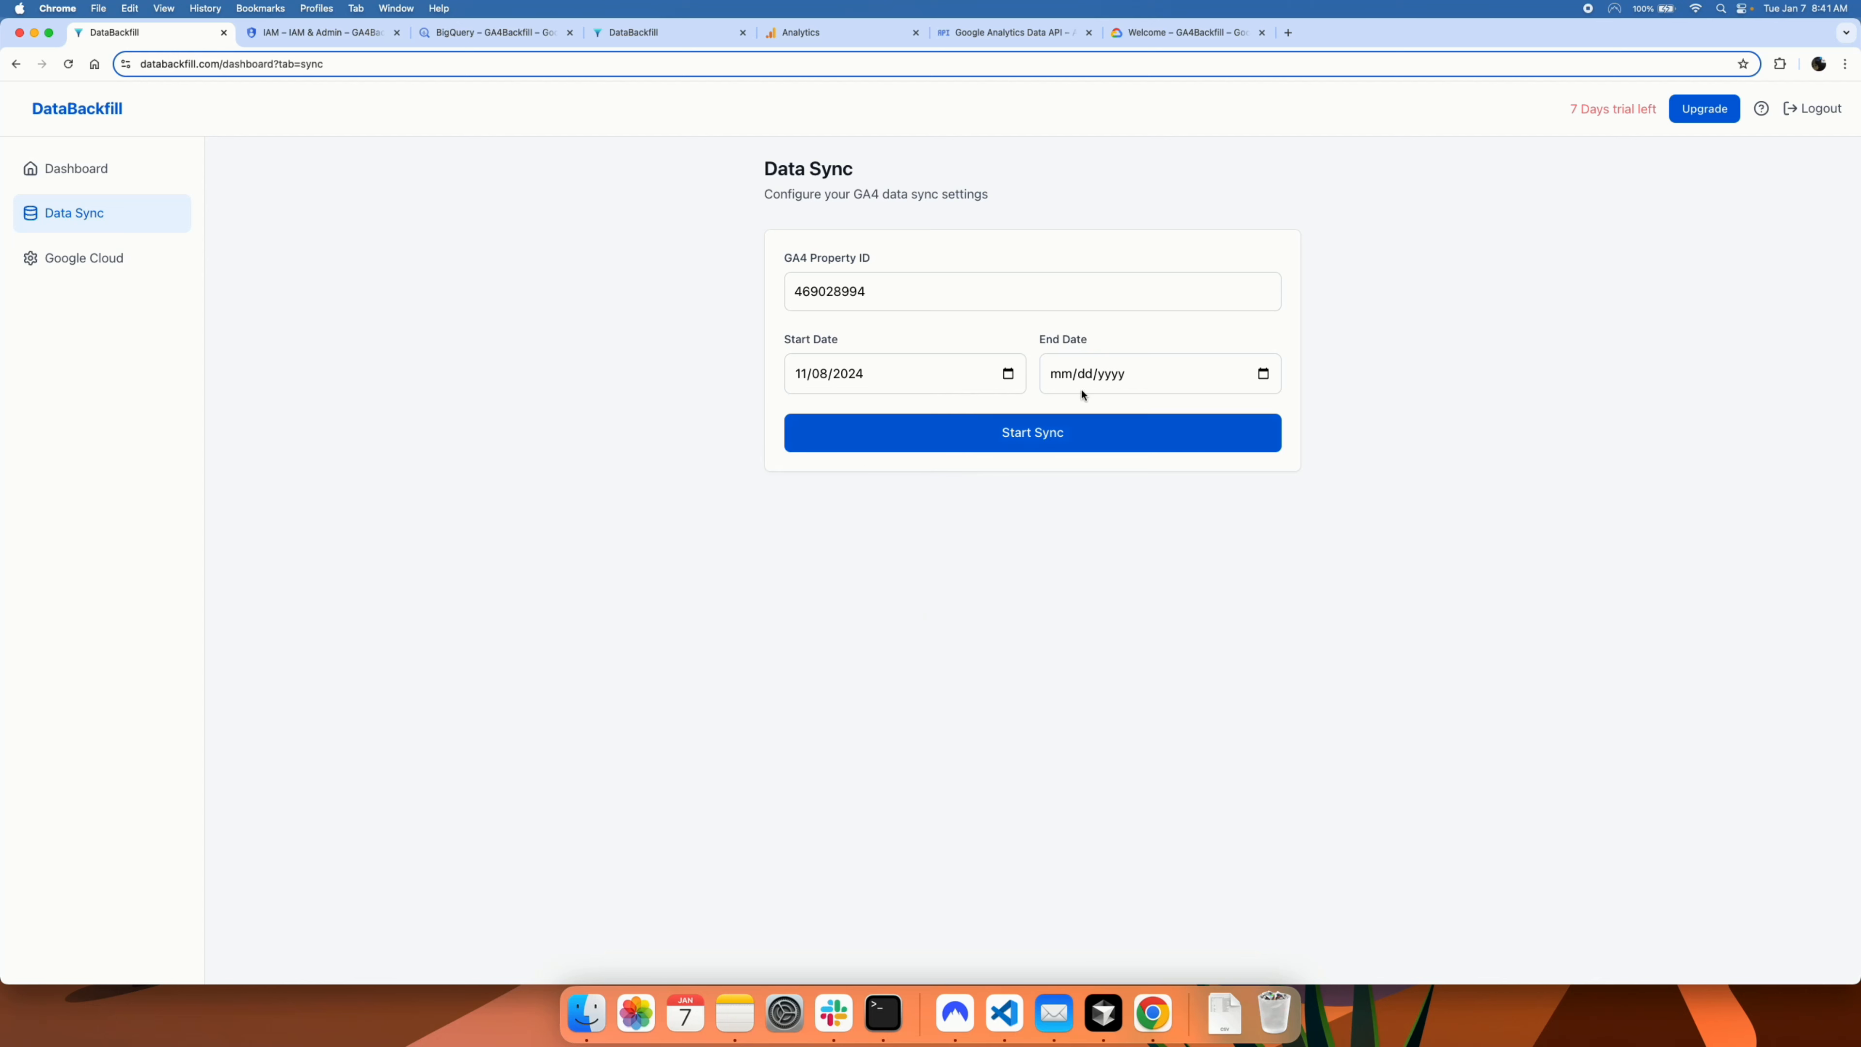
left_click(1257, 375)
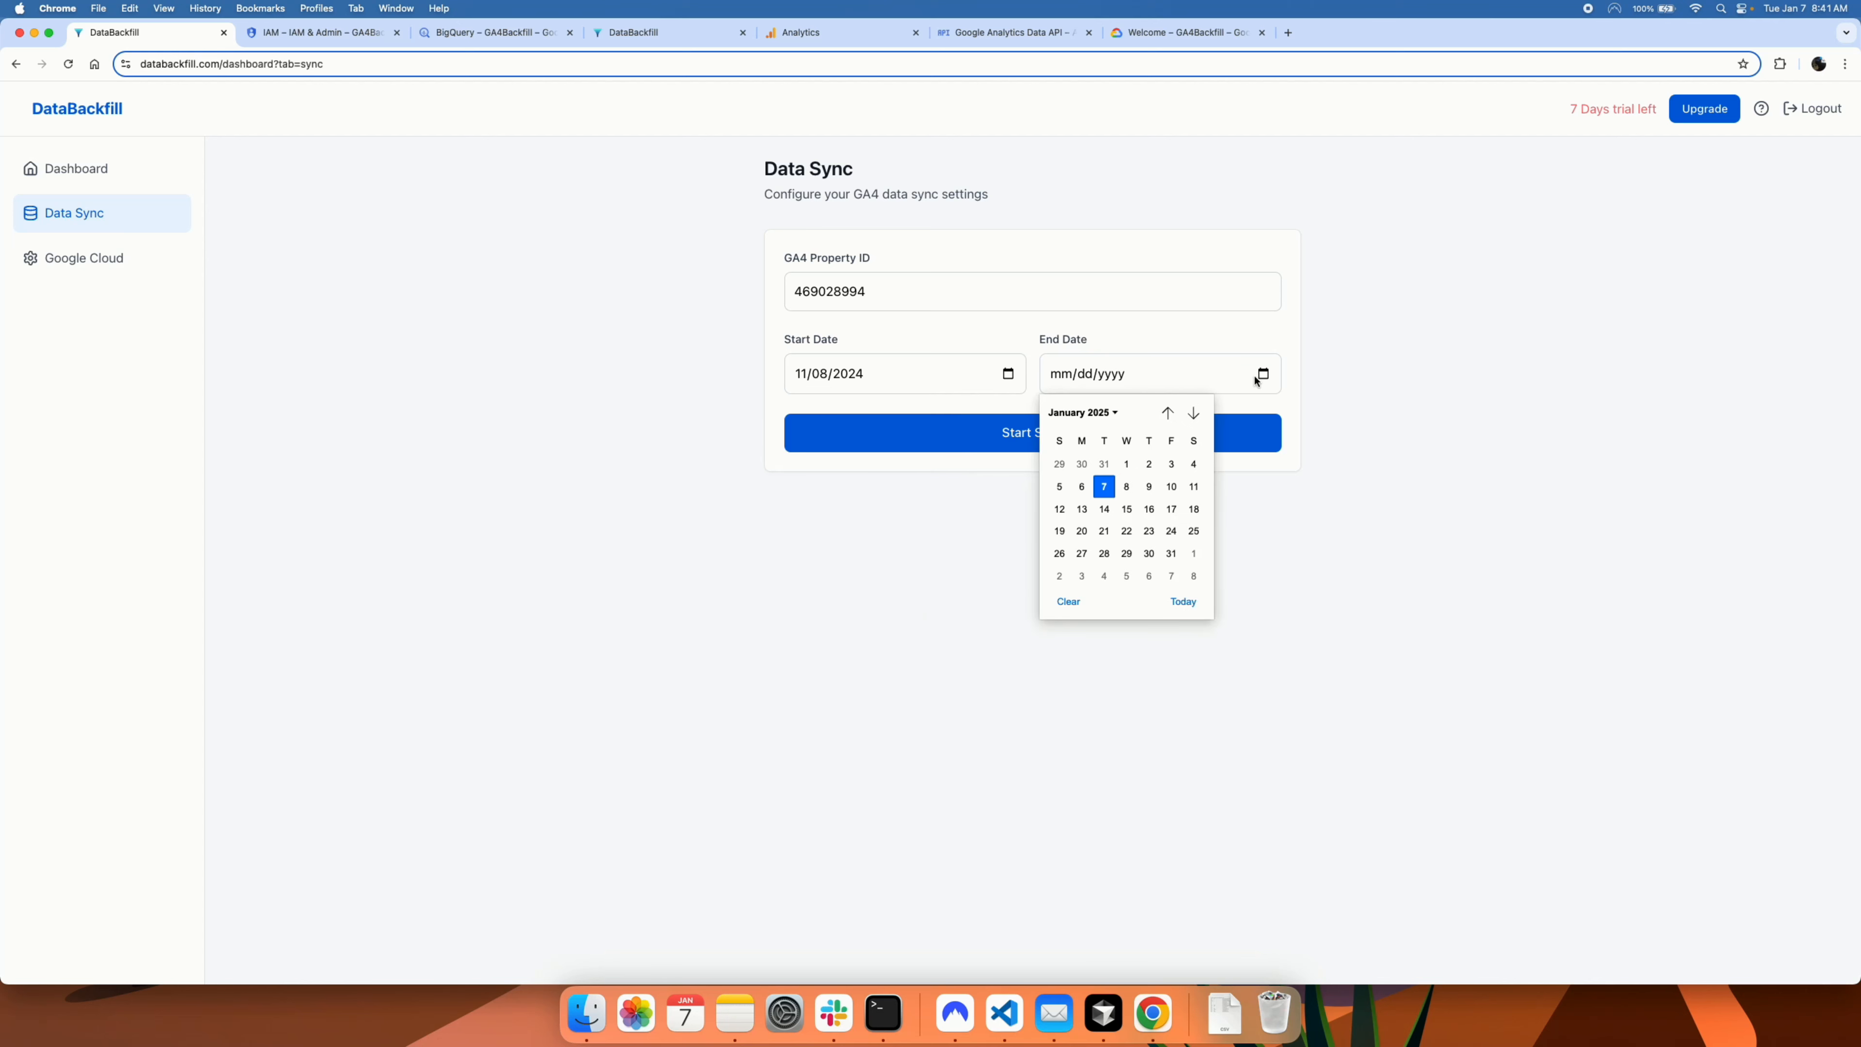
left_click(1182, 601)
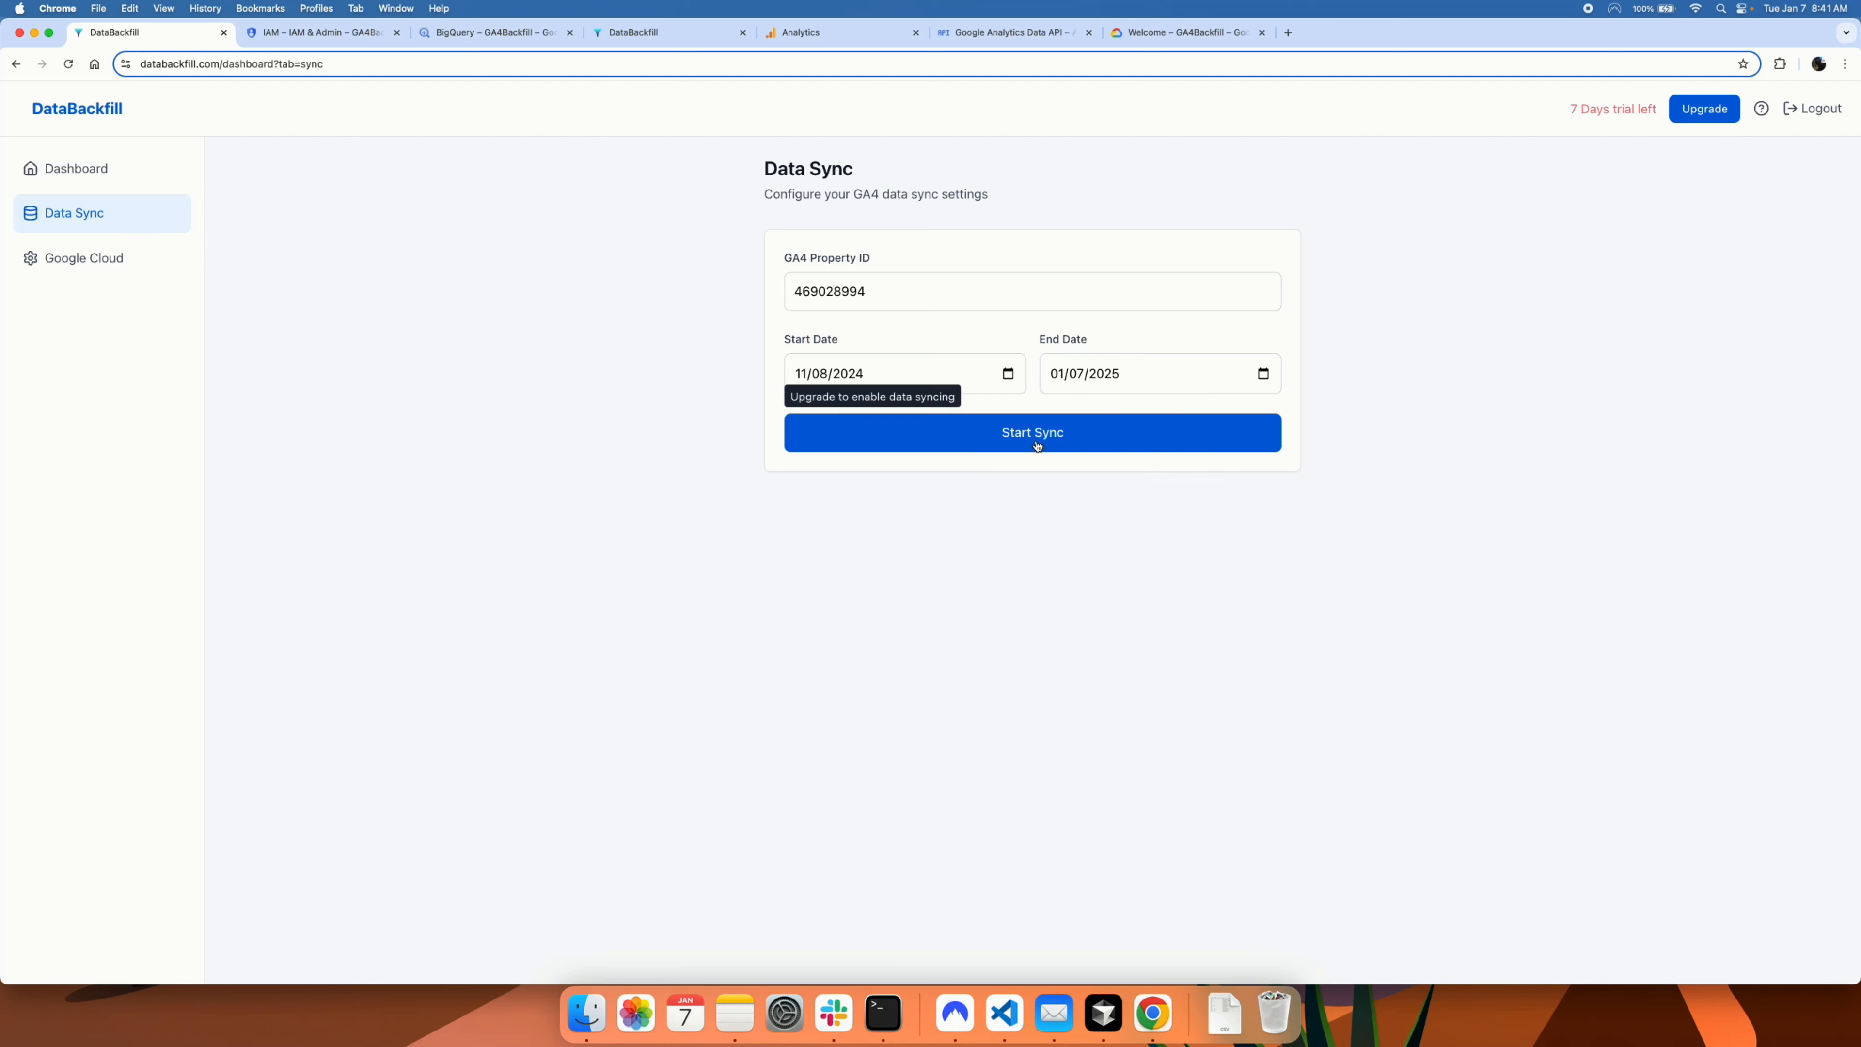
left_click(1037, 435)
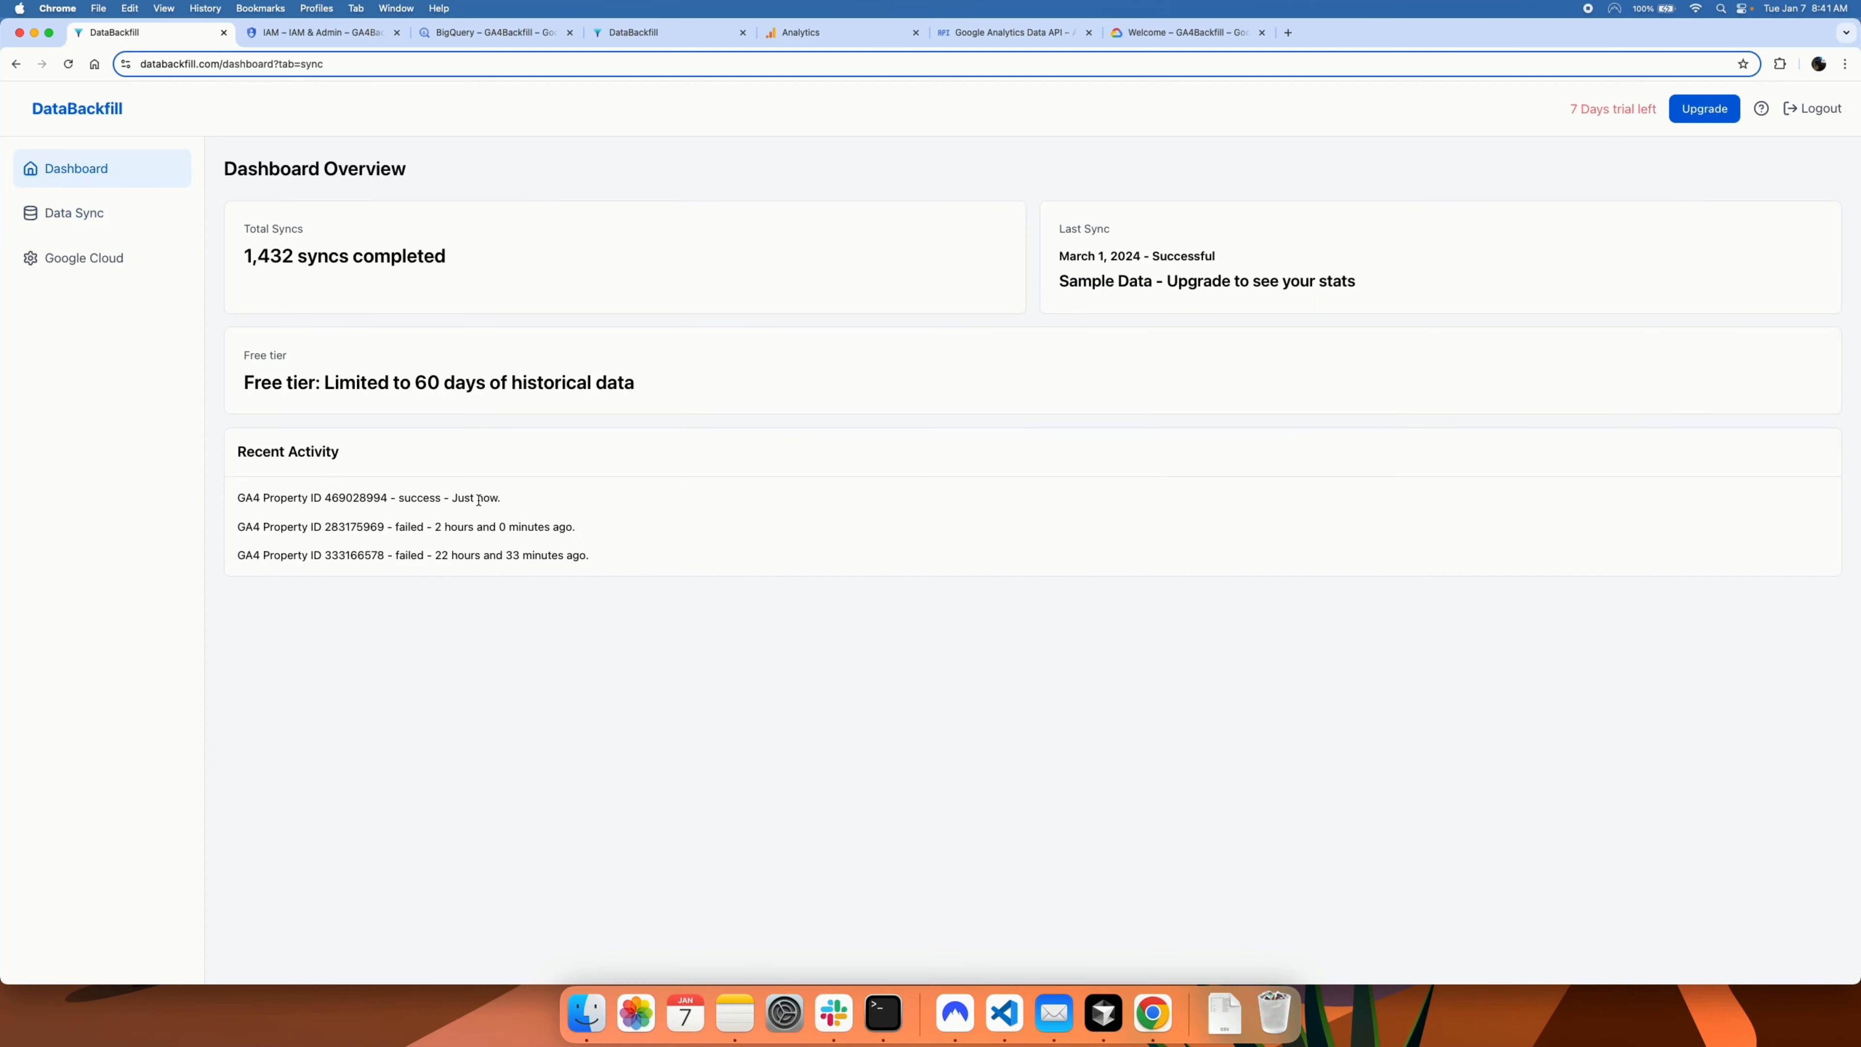
Step: Select the successful sync entry in Recent Activity, then return to the sdhbackfill table in BigQuery
triple_click(477, 498)
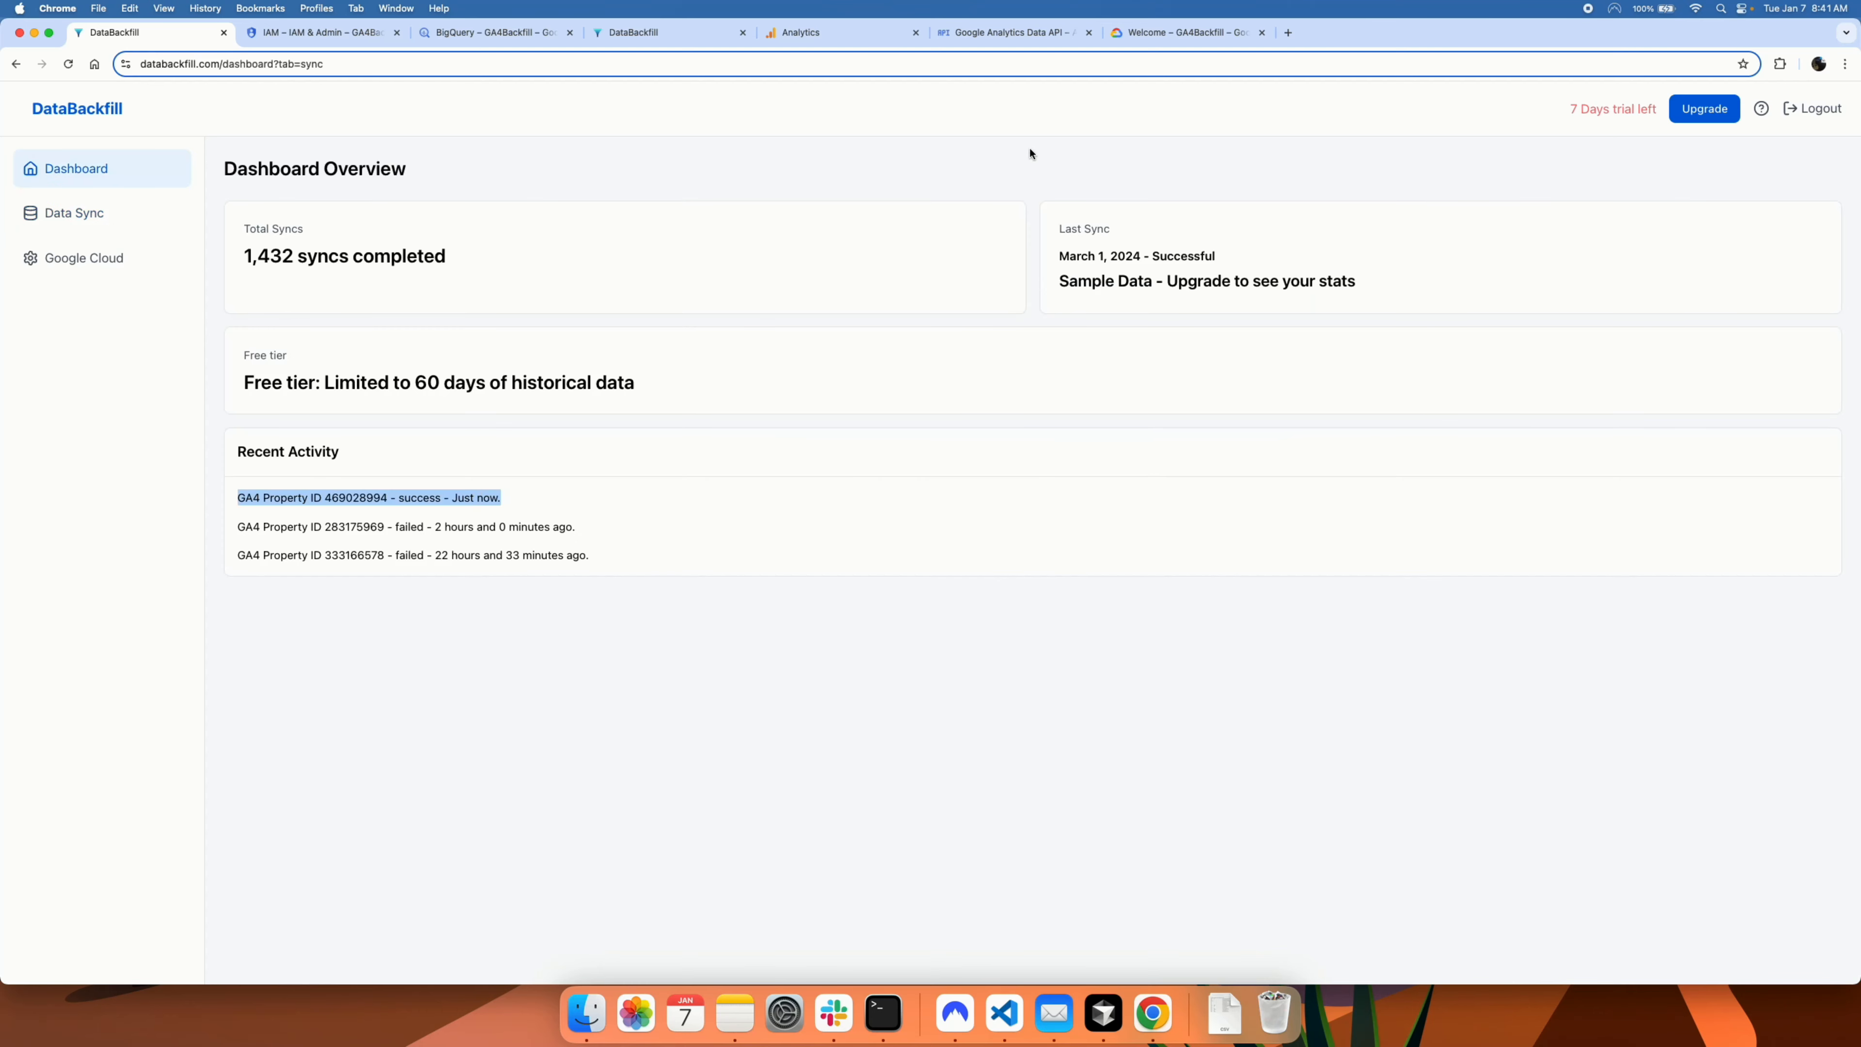
left_click(491, 33)
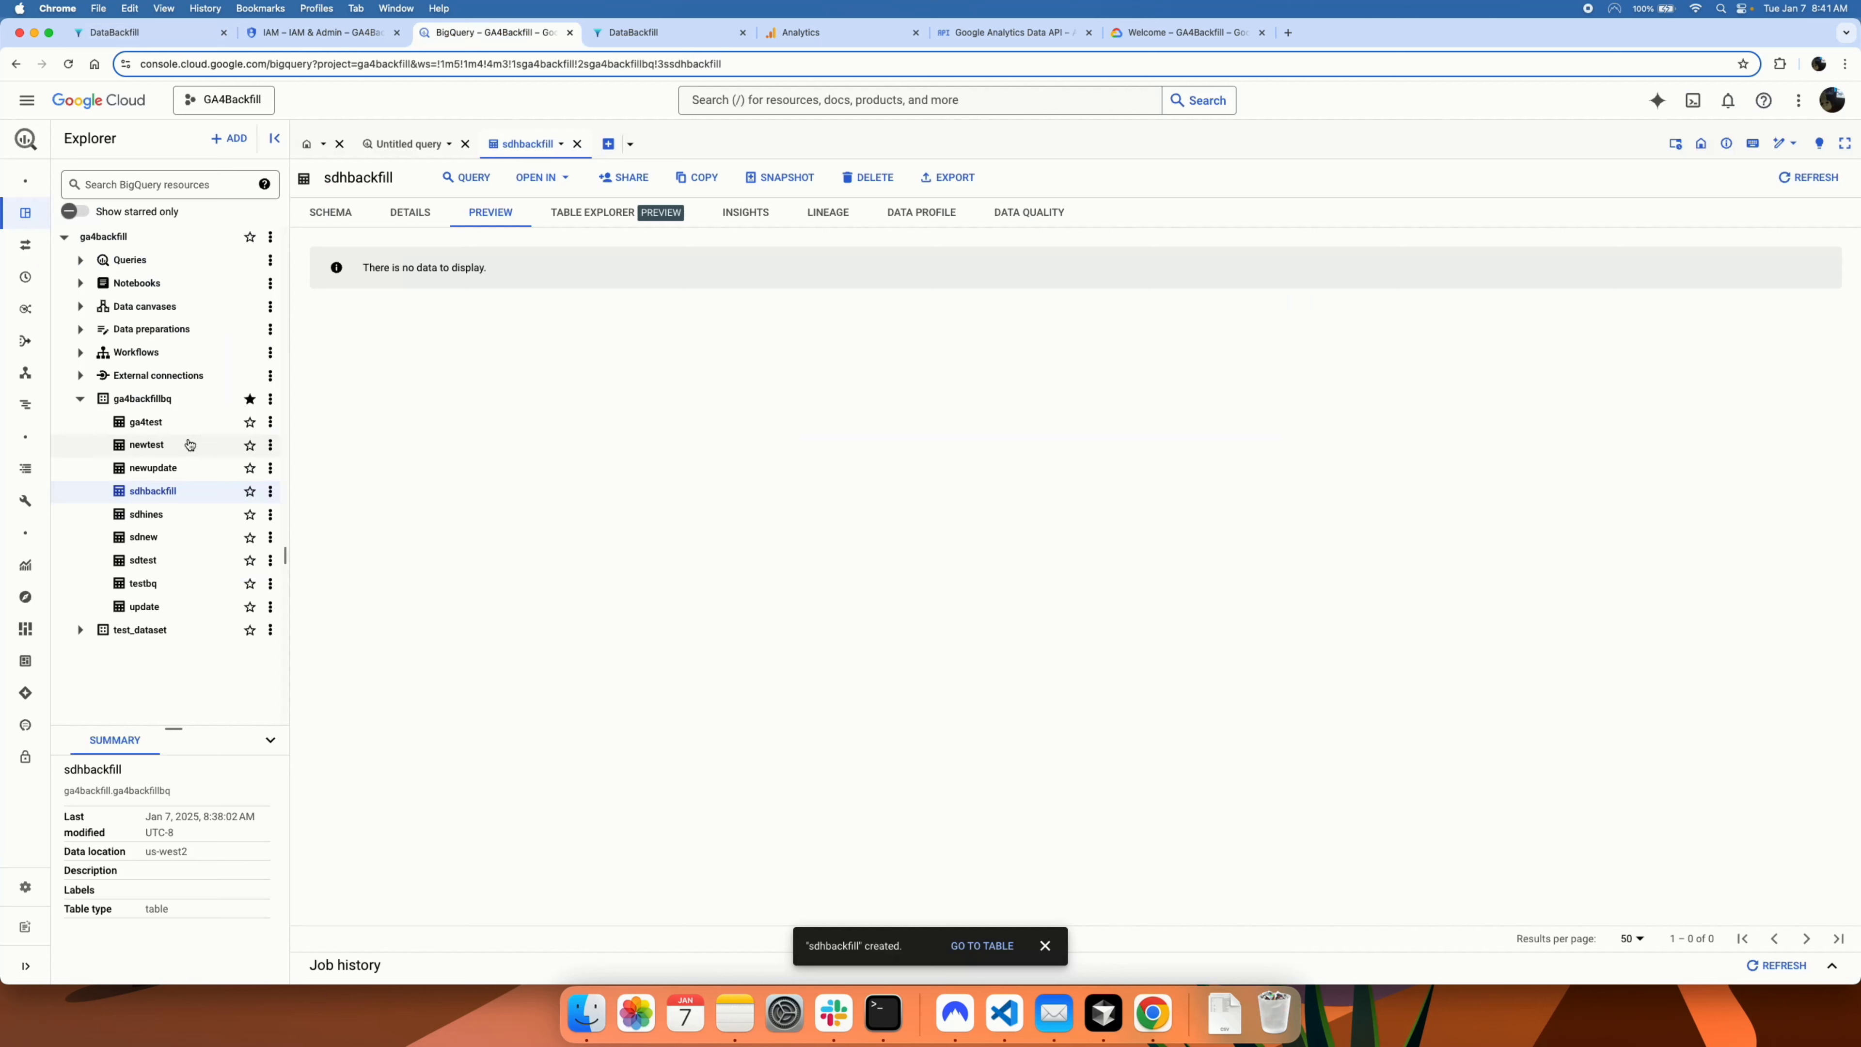